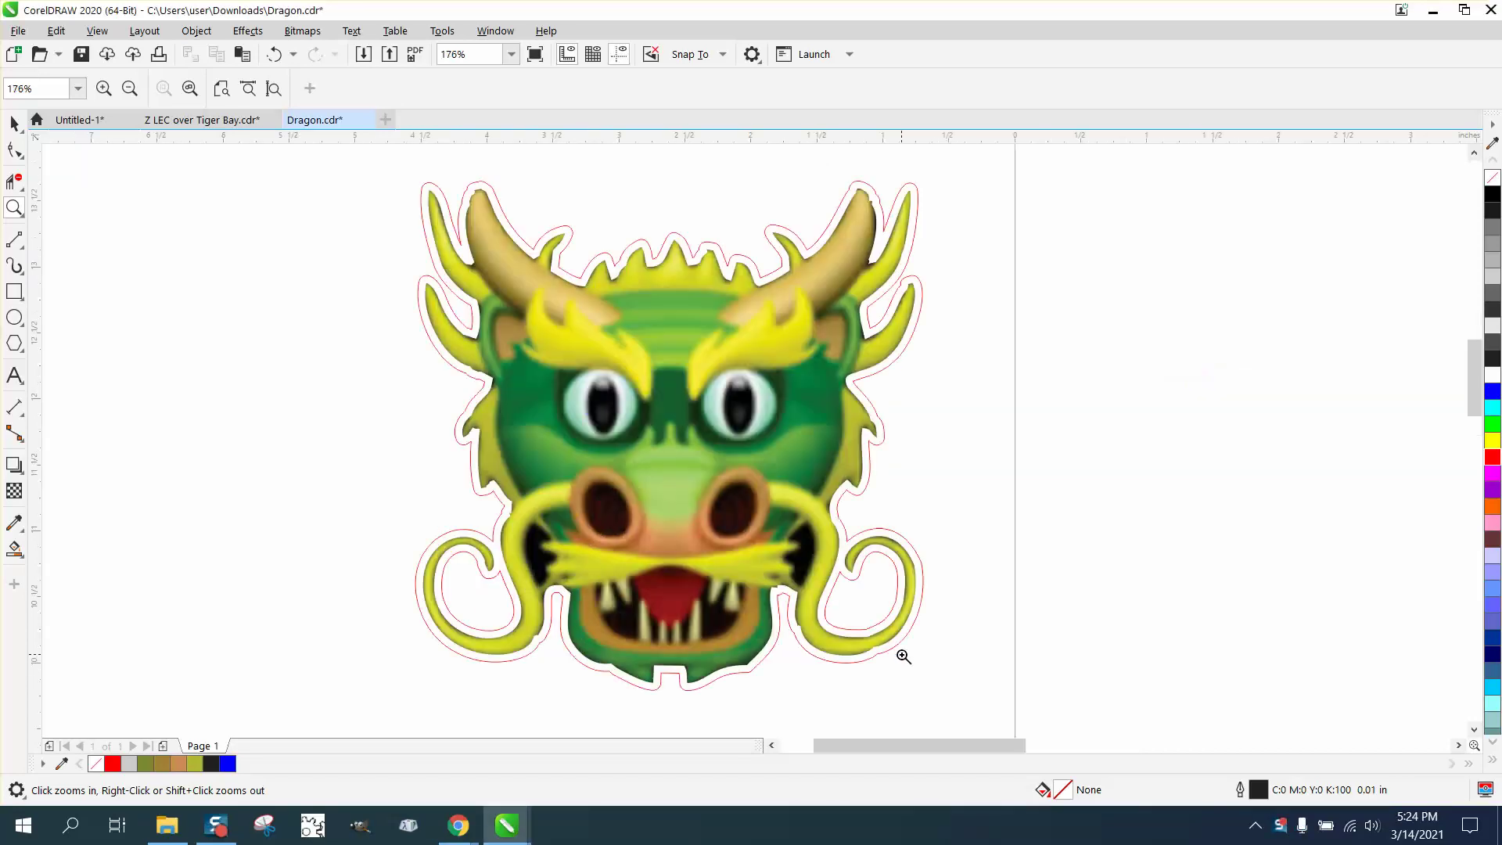
# Zoom in on the two raw dragon thumbnails and settle the view at 200%
pyautogui.moveTo(666, 300); pyautogui.dragTo(960, 412)
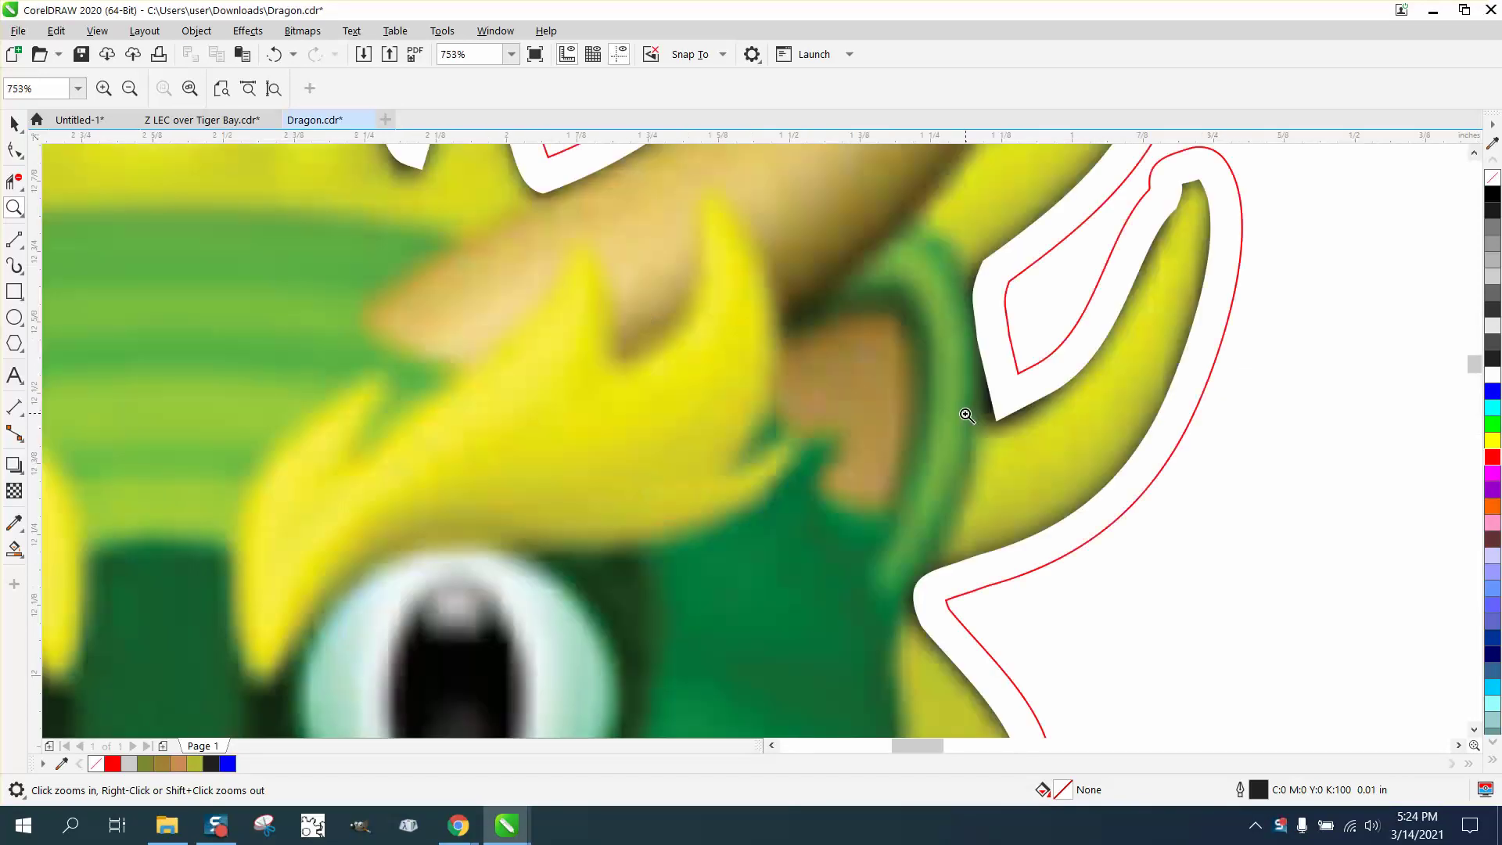
pyautogui.rightClick(662, 400)
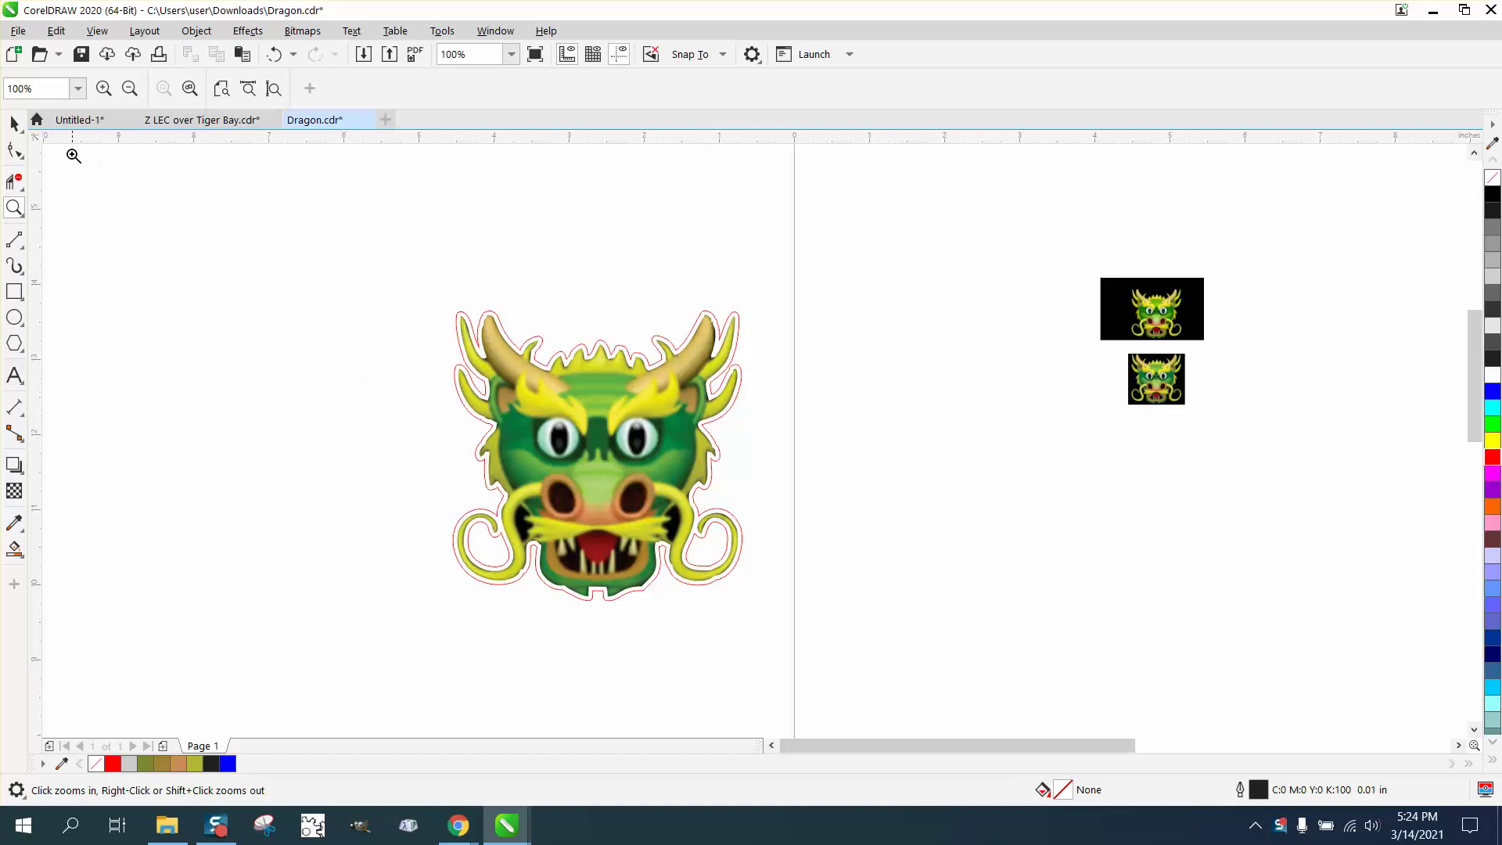
pyautogui.click(14, 123)
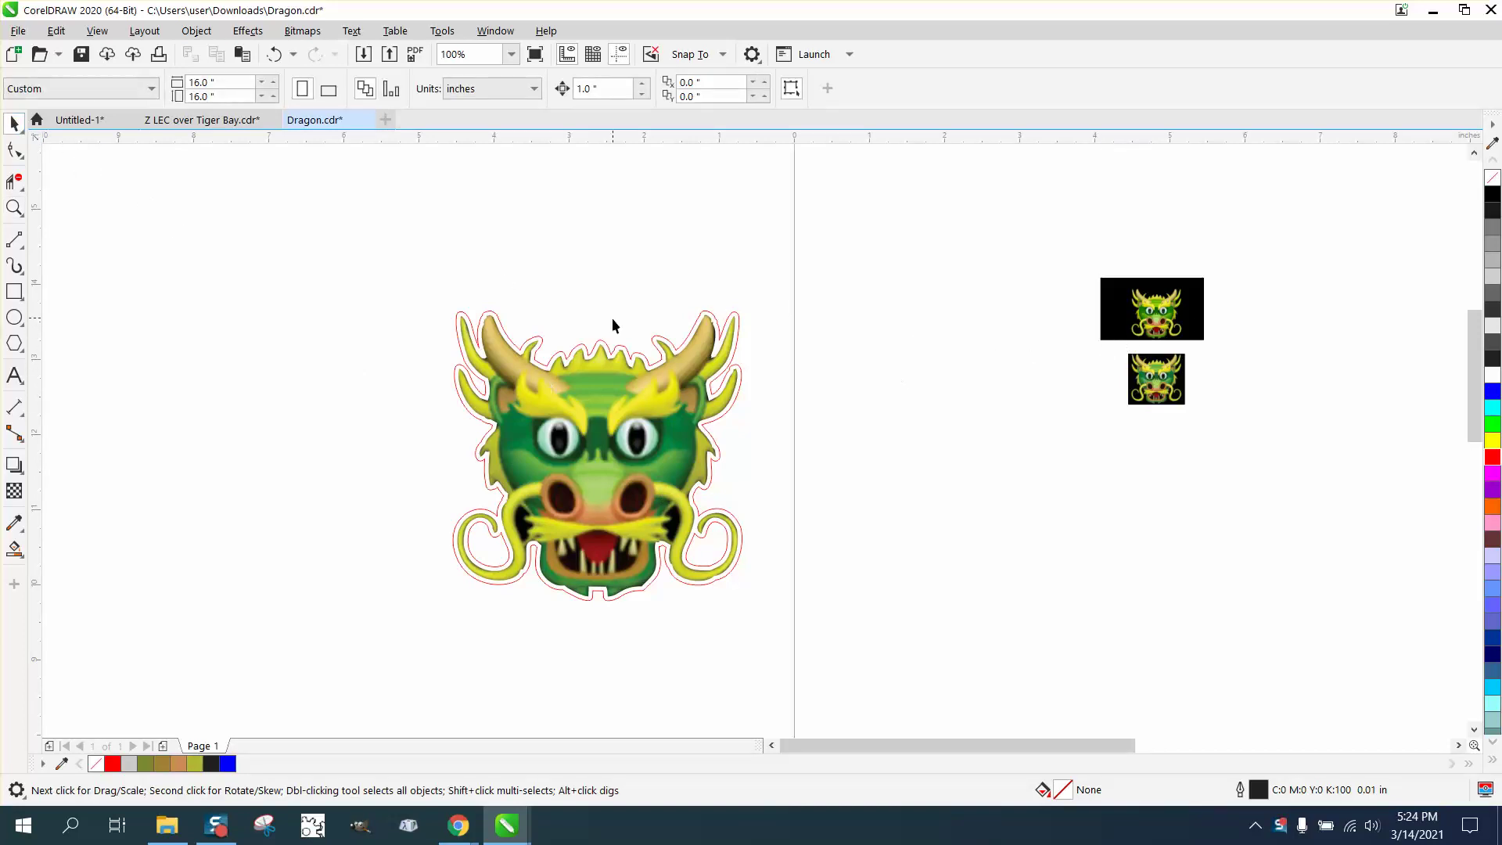
pyautogui.click(14, 207)
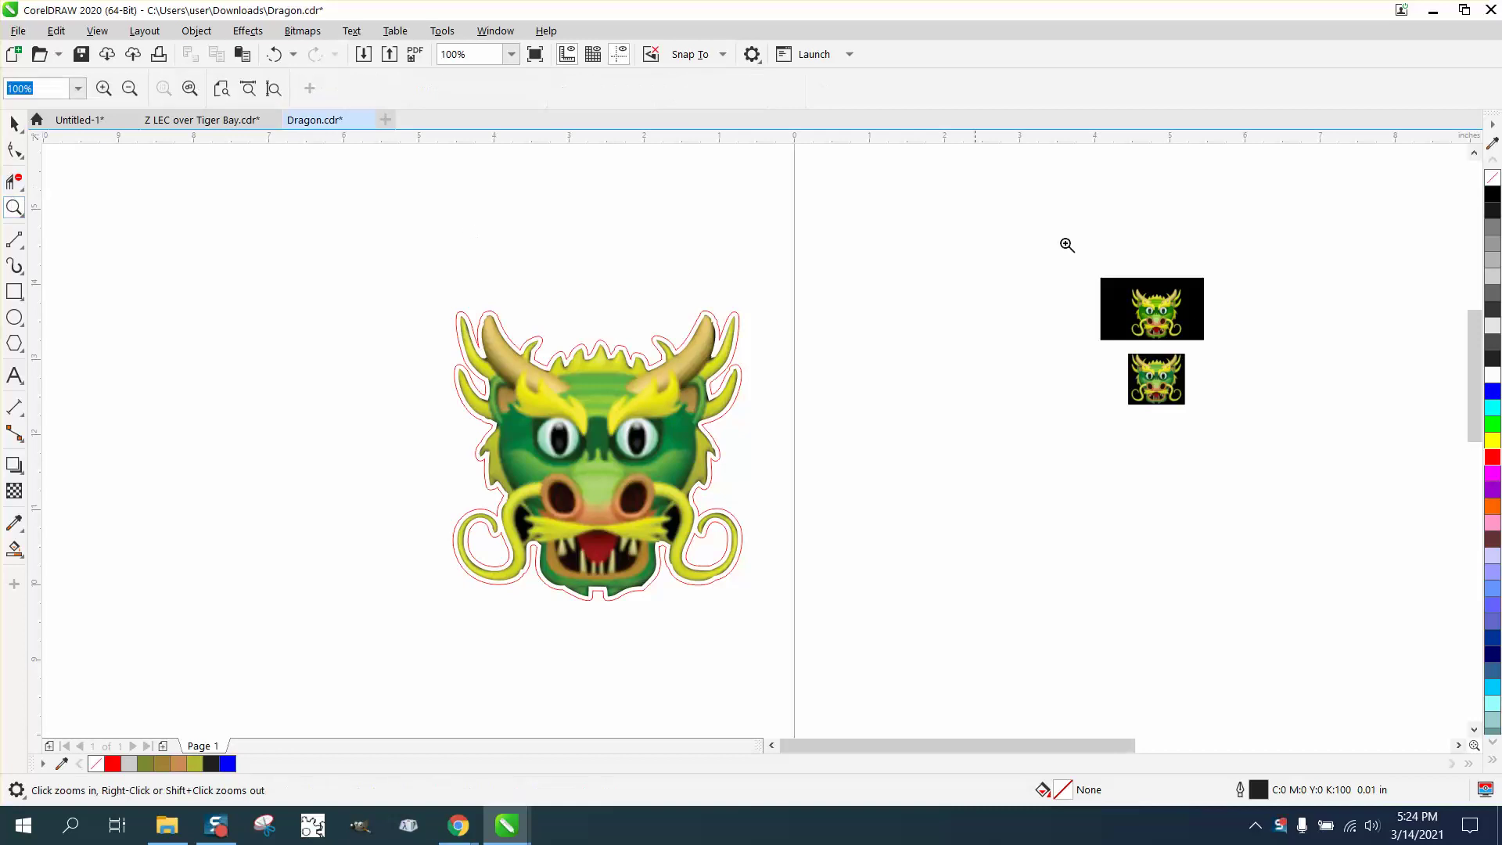
pyautogui.moveTo(1085, 255); pyautogui.dragTo(1285, 465)
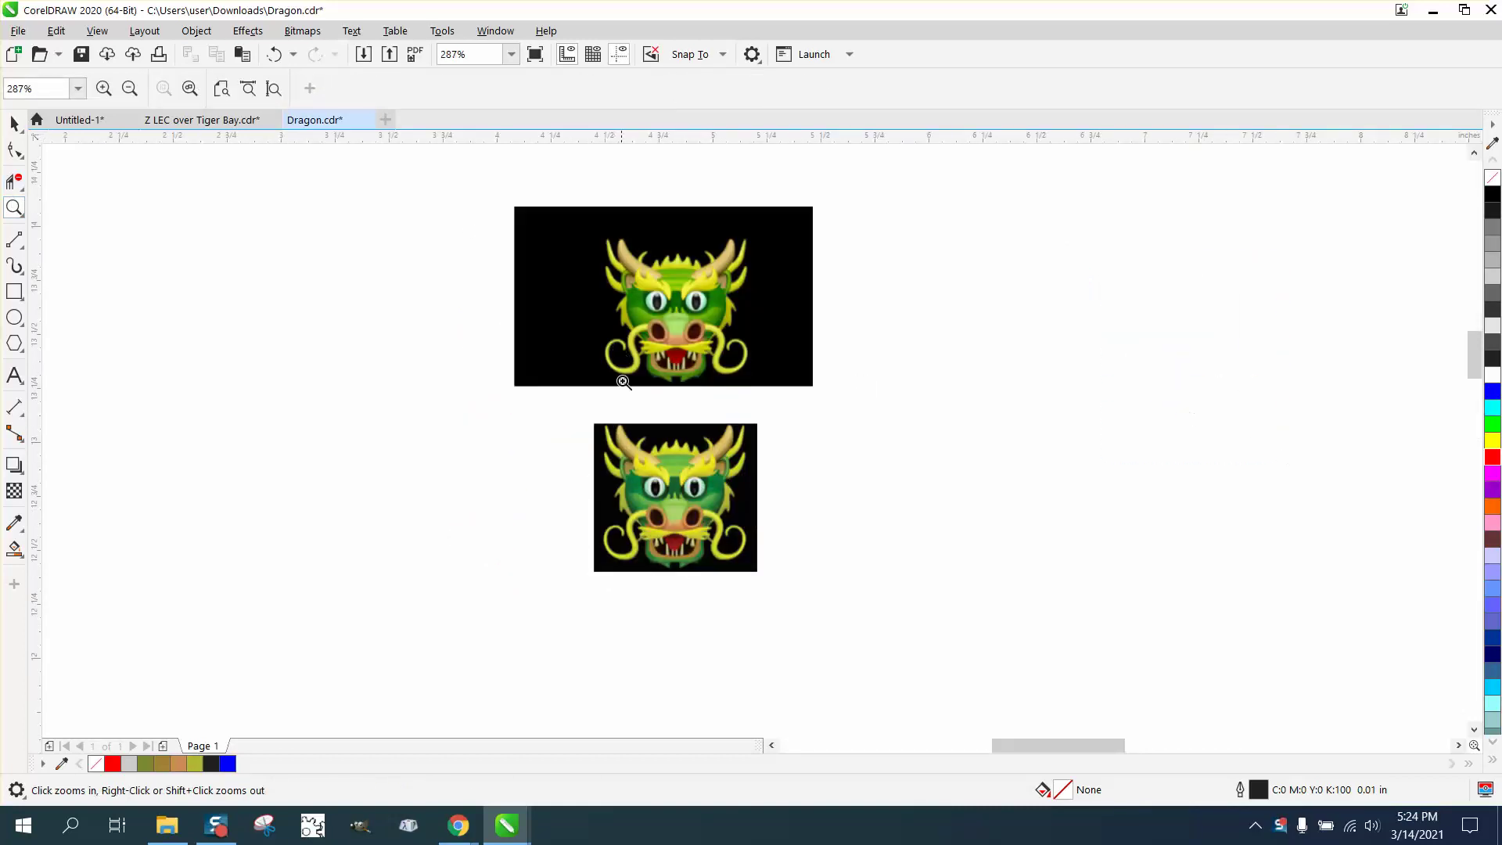
pyautogui.moveTo(601, 391); pyautogui.dragTo(908, 610)
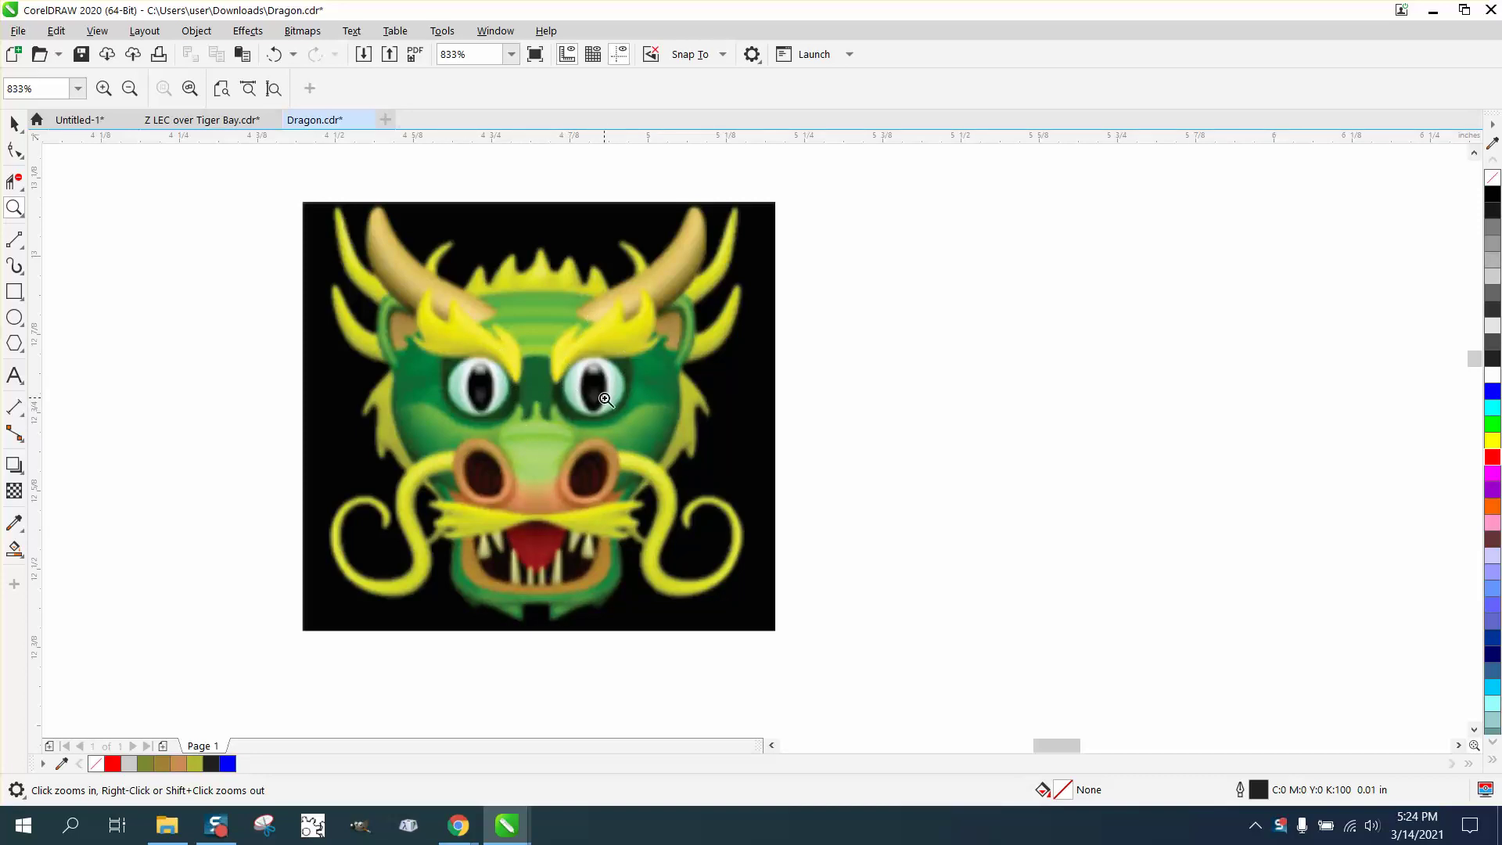
pyautogui.scroll(-1, 605, 400)
pyautogui.scroll(-1, 618, 401)
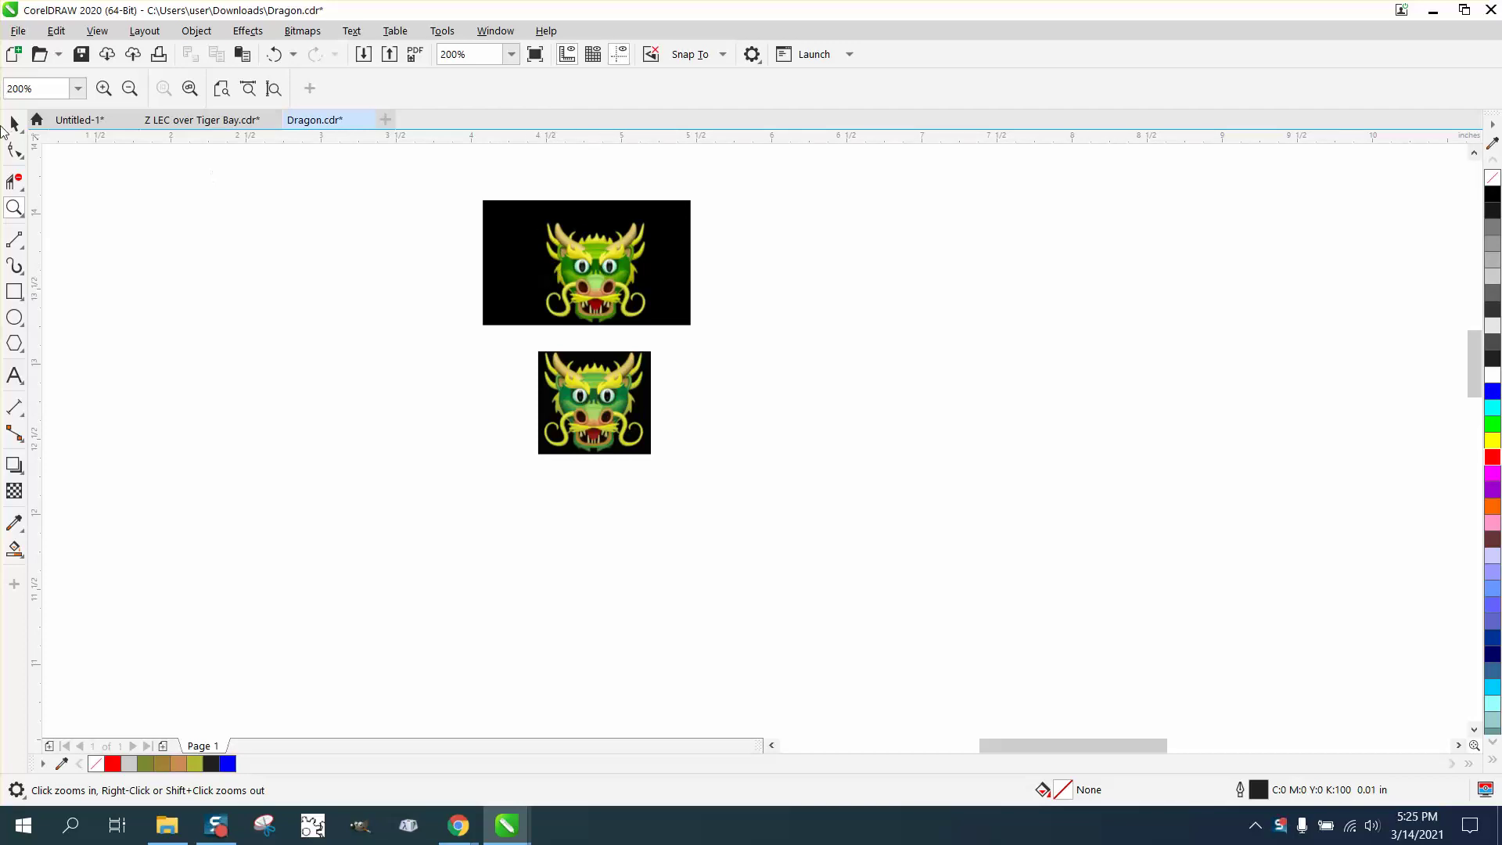
# Set the default graphic outline to a red (R:255 G:0 B:0) Hairline pen
pyautogui.click(10, 128)
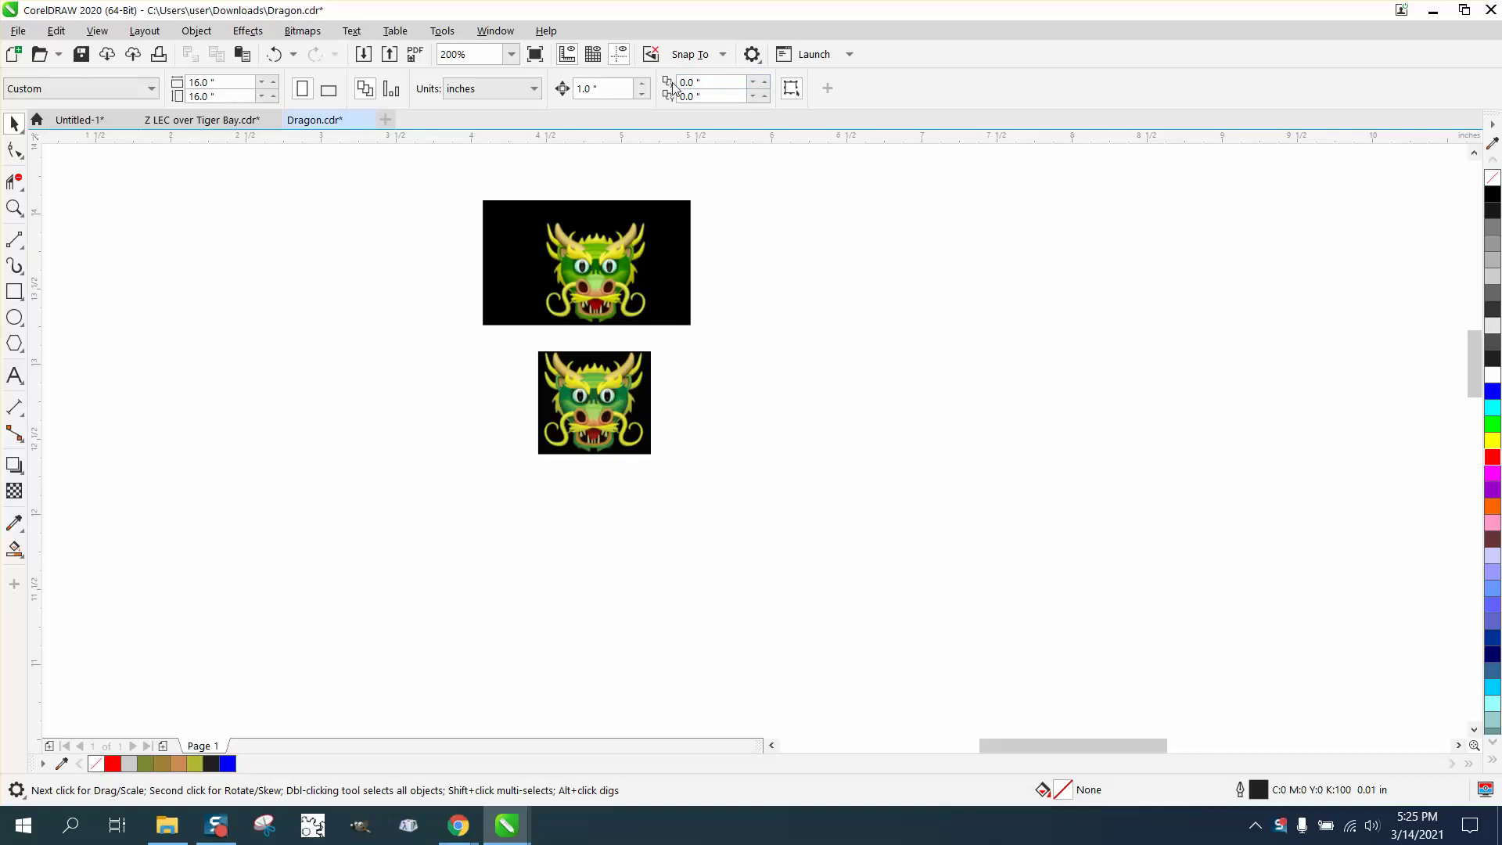
pyautogui.doubleClick(1260, 790)
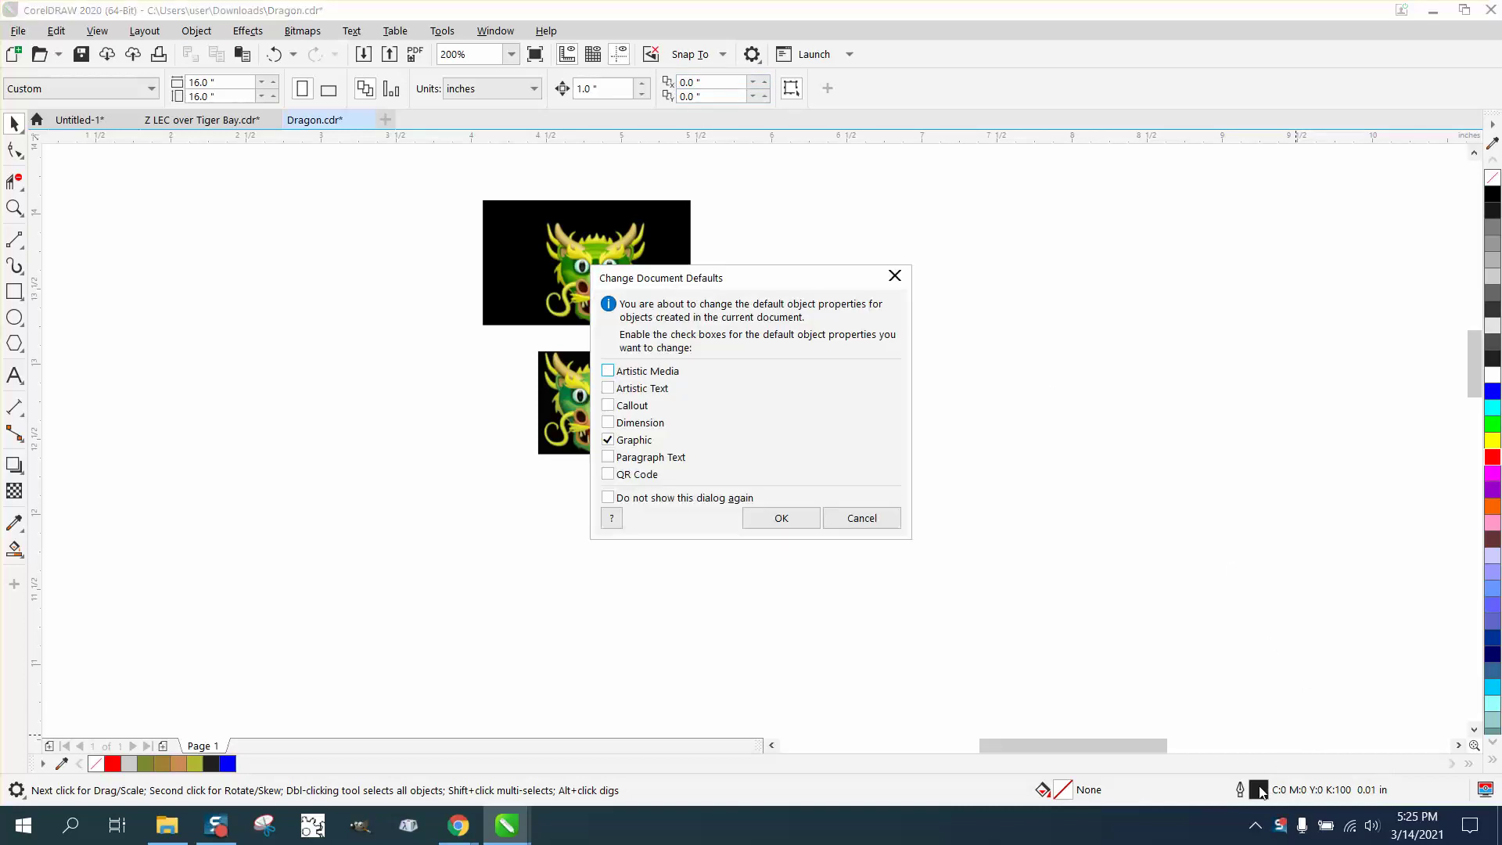
pyautogui.click(782, 518)
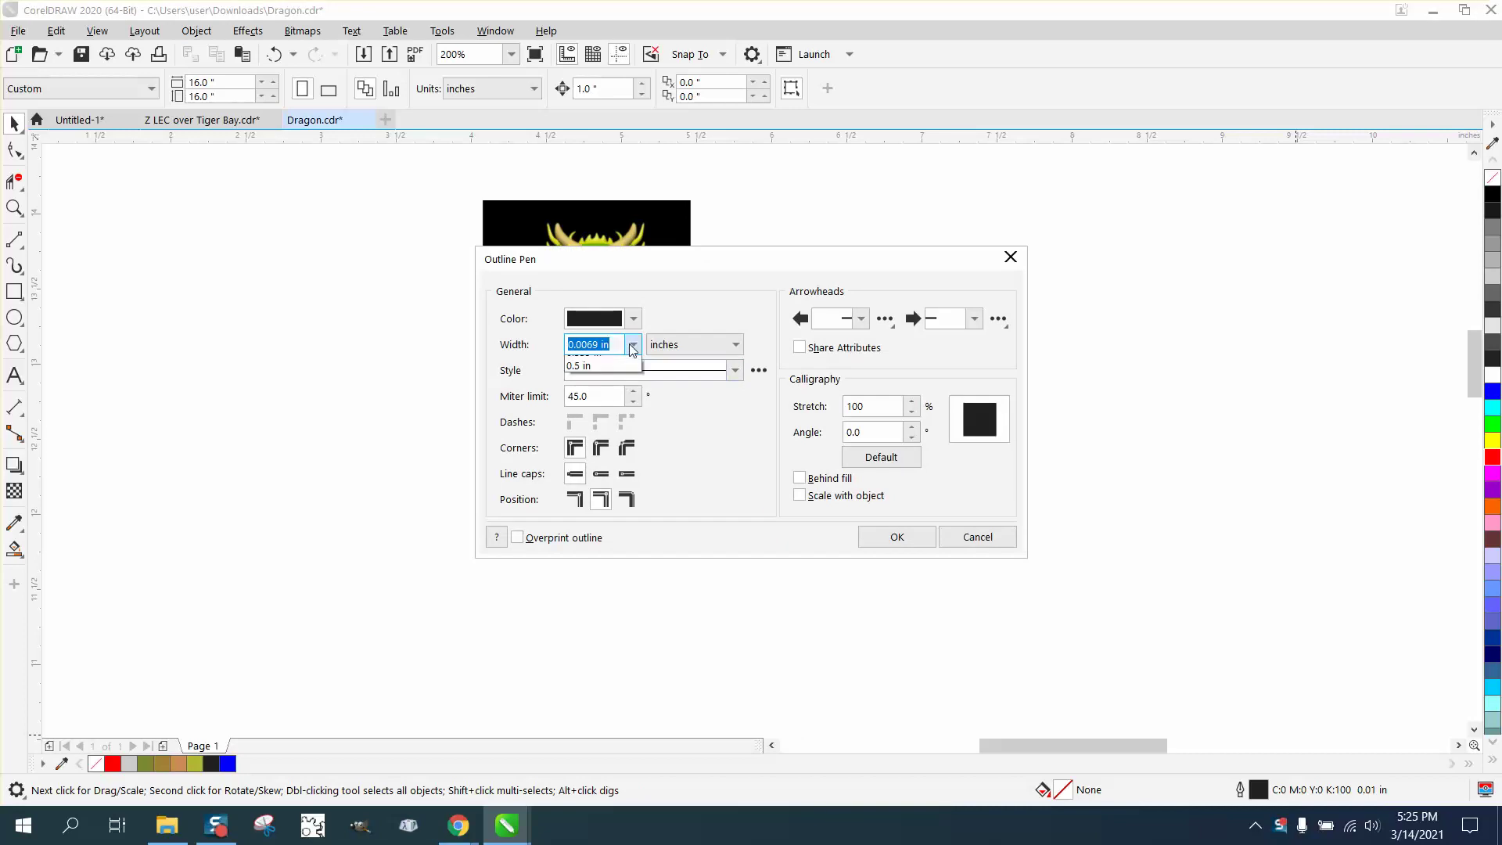
pyautogui.click(633, 345)
pyautogui.click(595, 359)
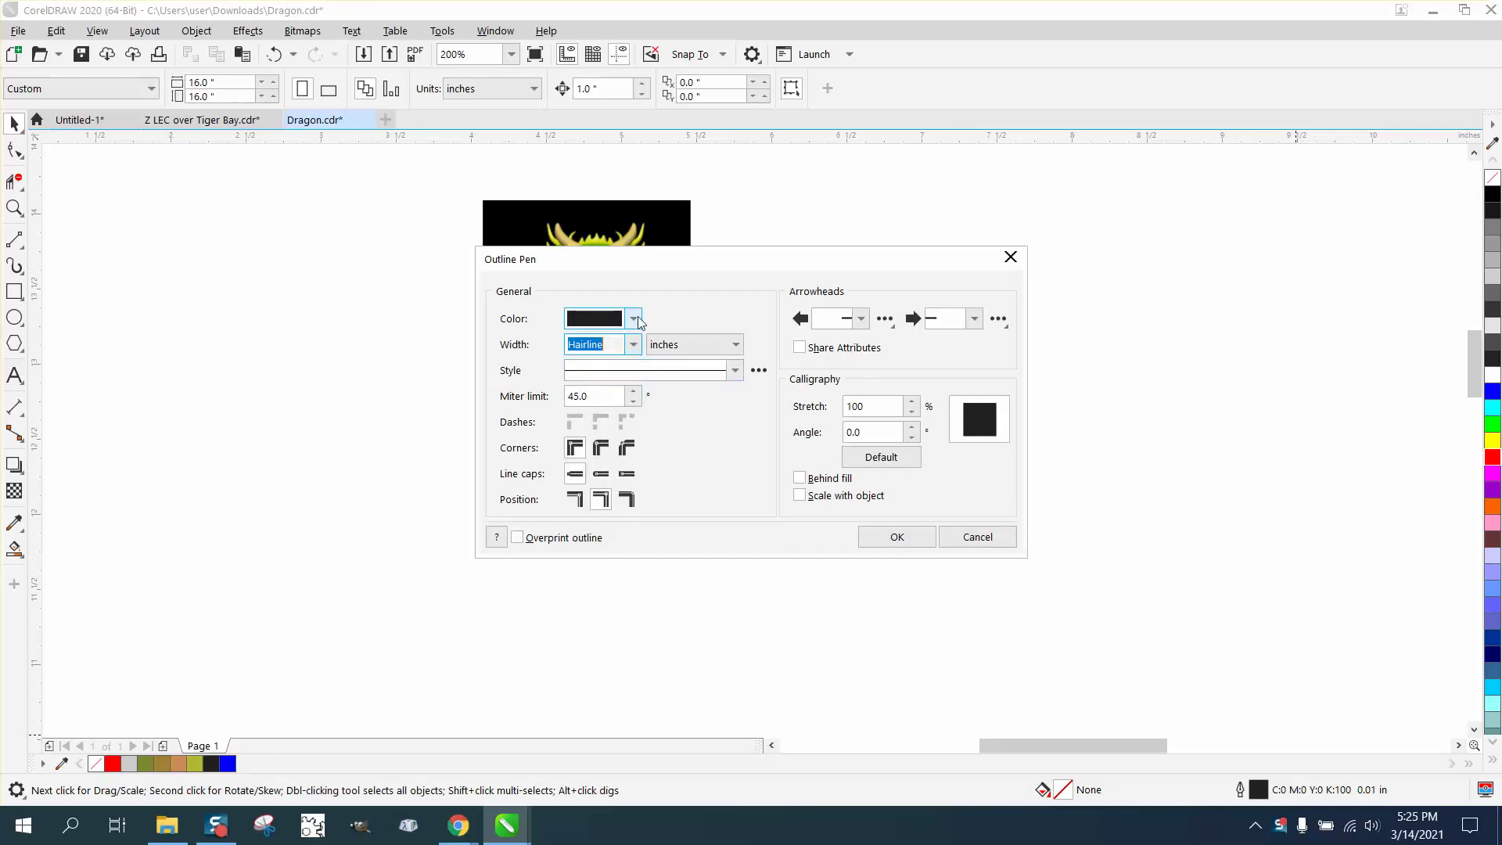
pyautogui.click(634, 319)
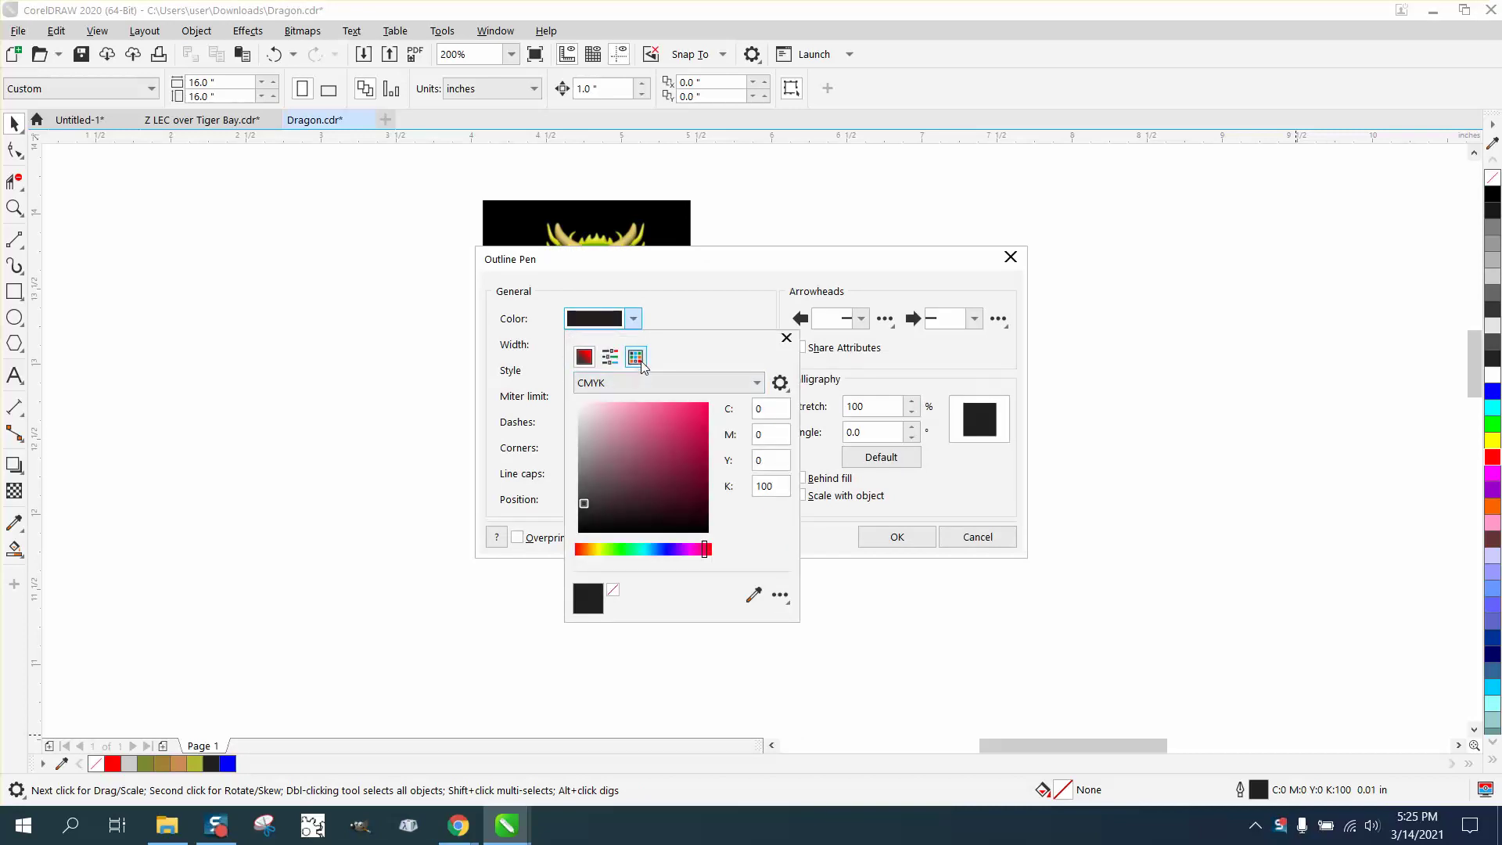
pyautogui.click(637, 358)
pyautogui.click(594, 453)
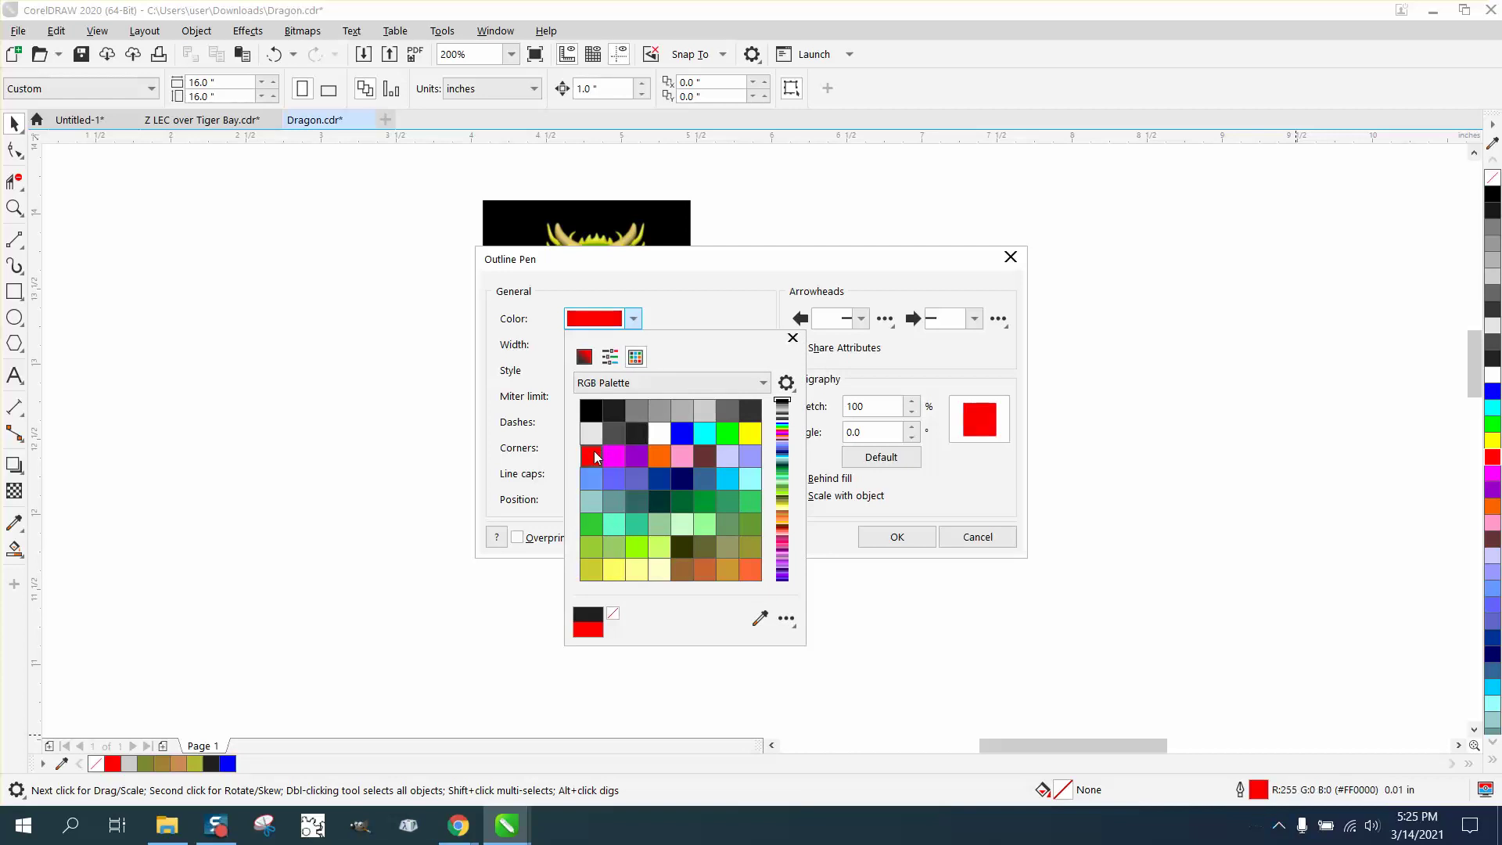
pyautogui.click(895, 538)
pyautogui.click(895, 538)
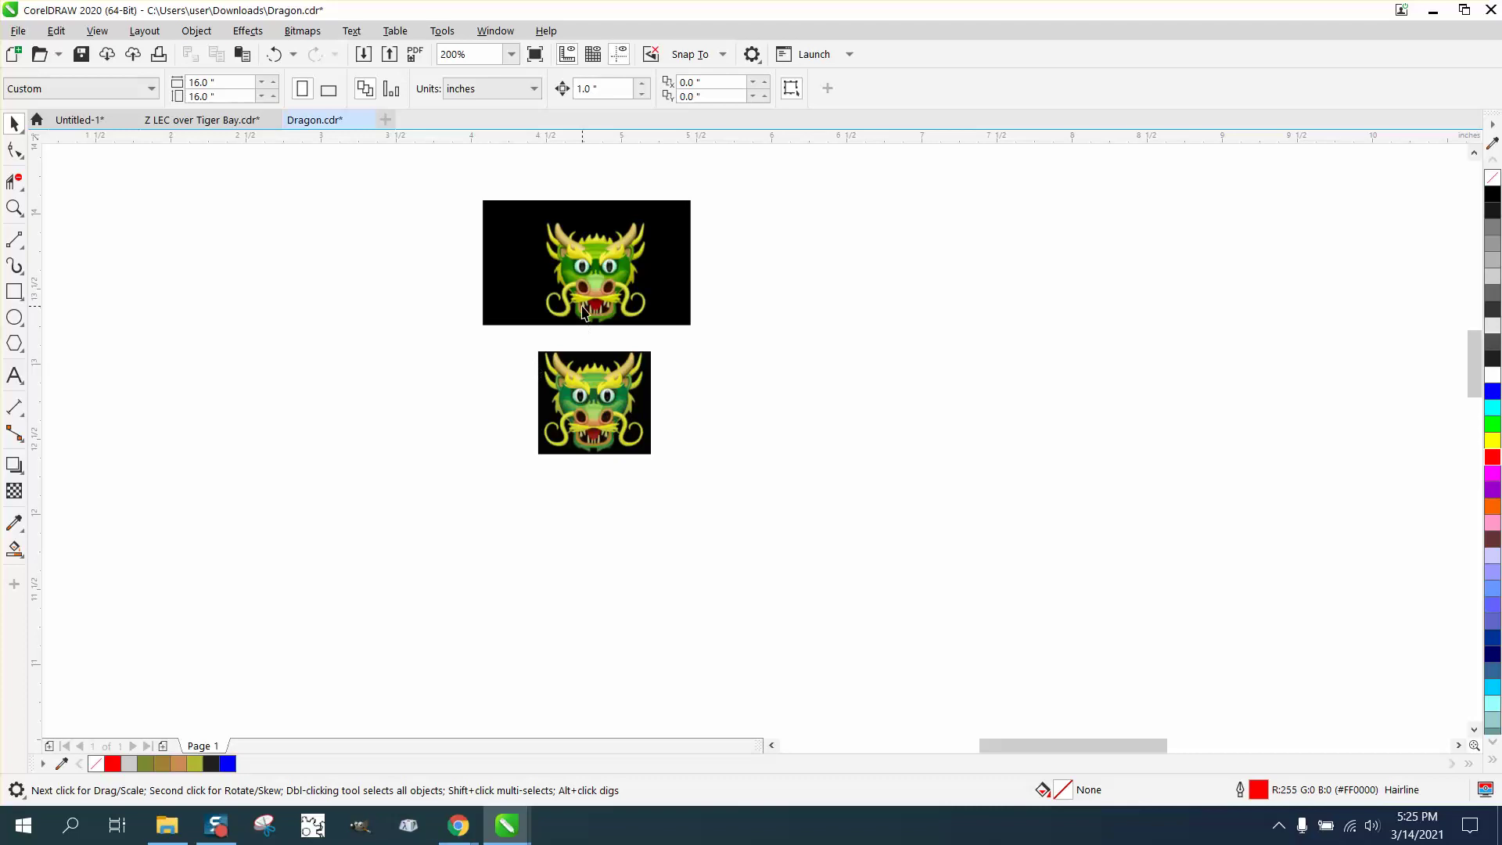
# Delete the smaller lower dragon bitmap
pyautogui.click(510, 266)
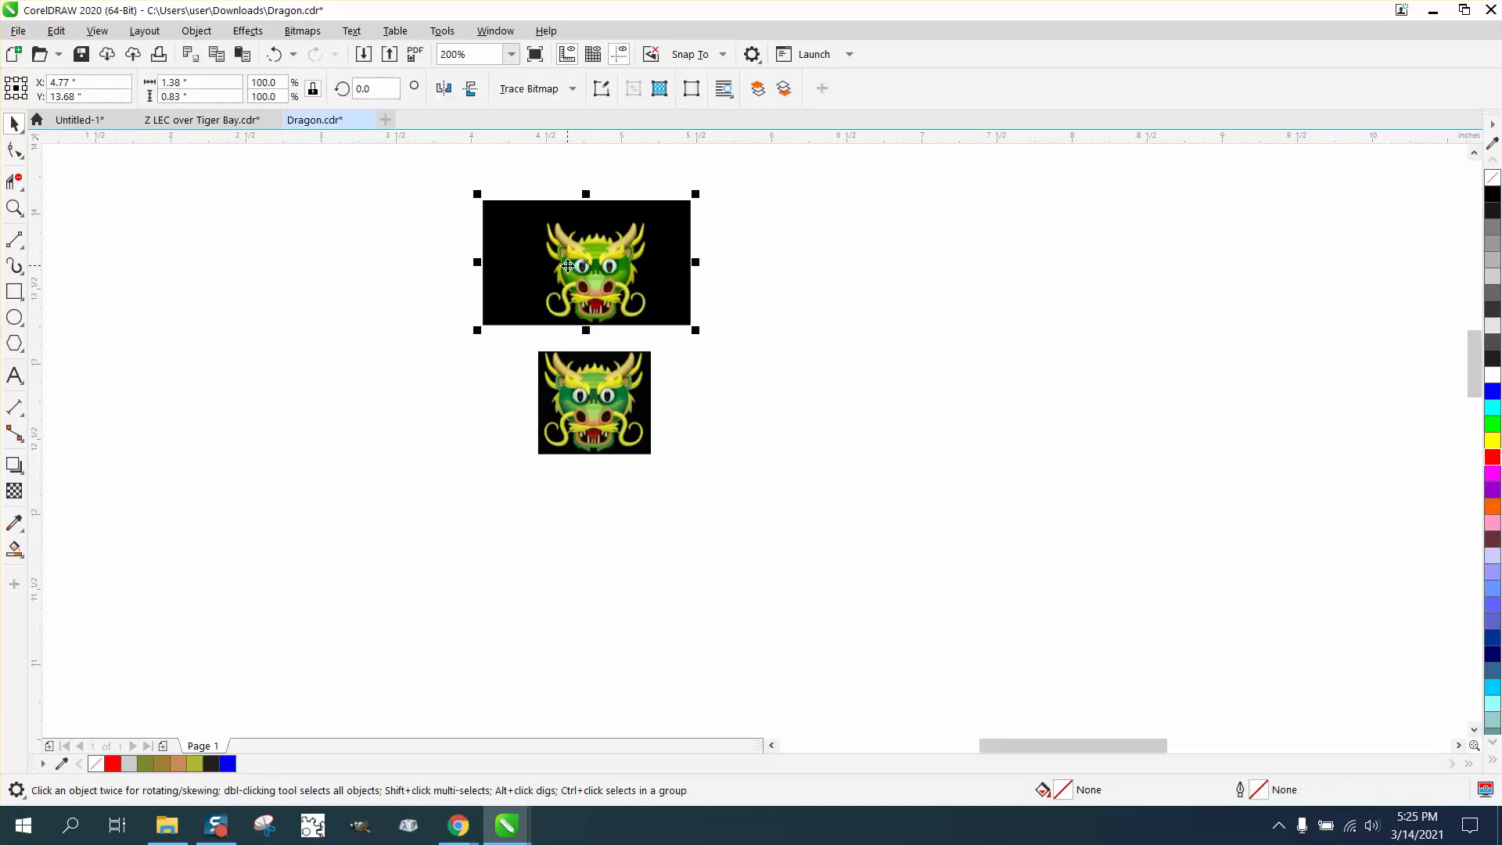
pyautogui.click(642, 402)
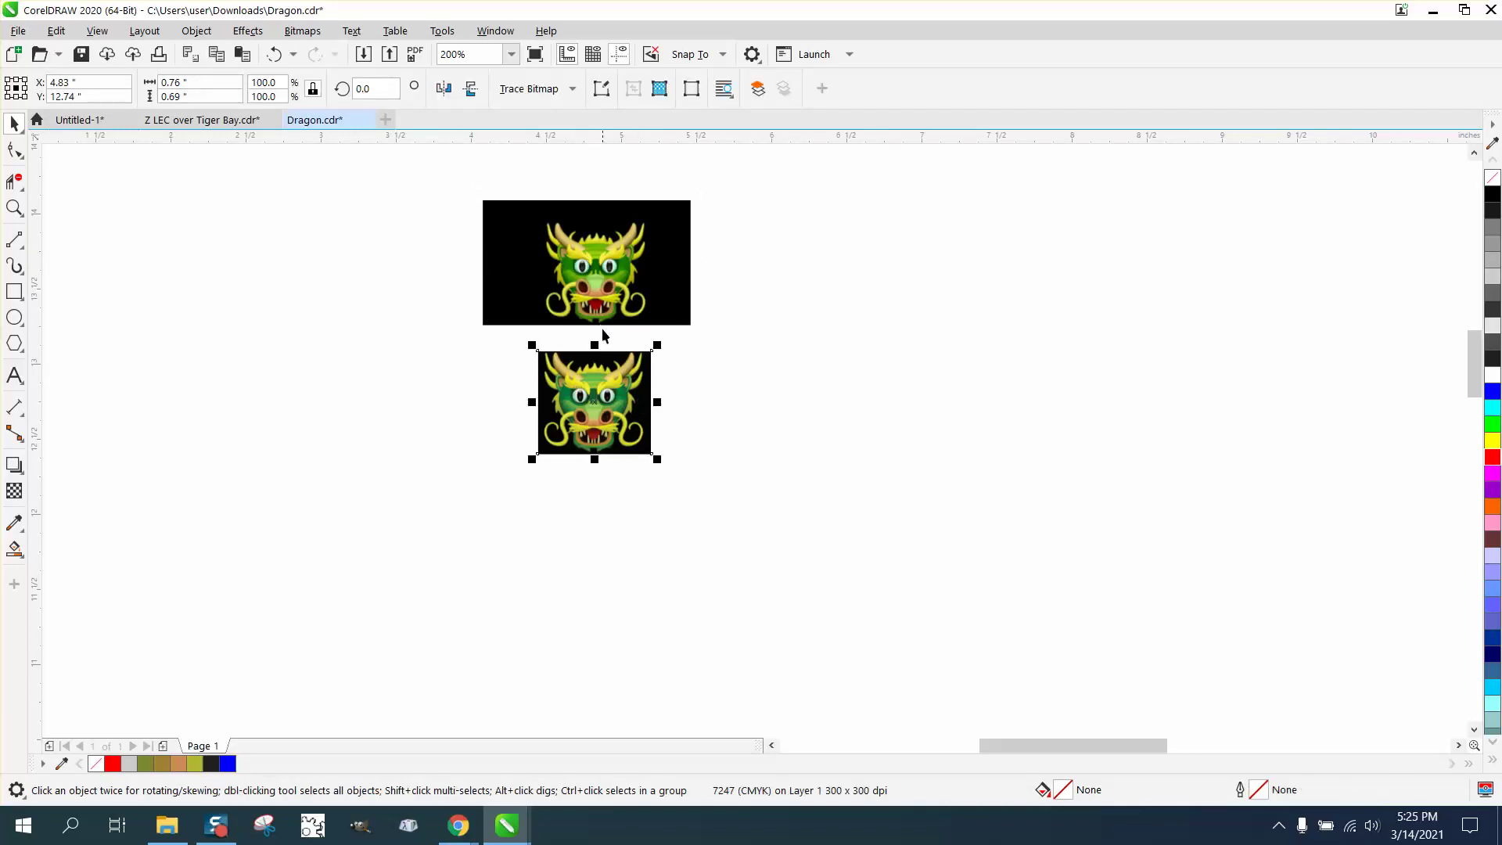
pyautogui.press('Delete')
# Drop a copy of the wide dragon bitmap below the original and zoom in on it
pyautogui.click(605, 288)
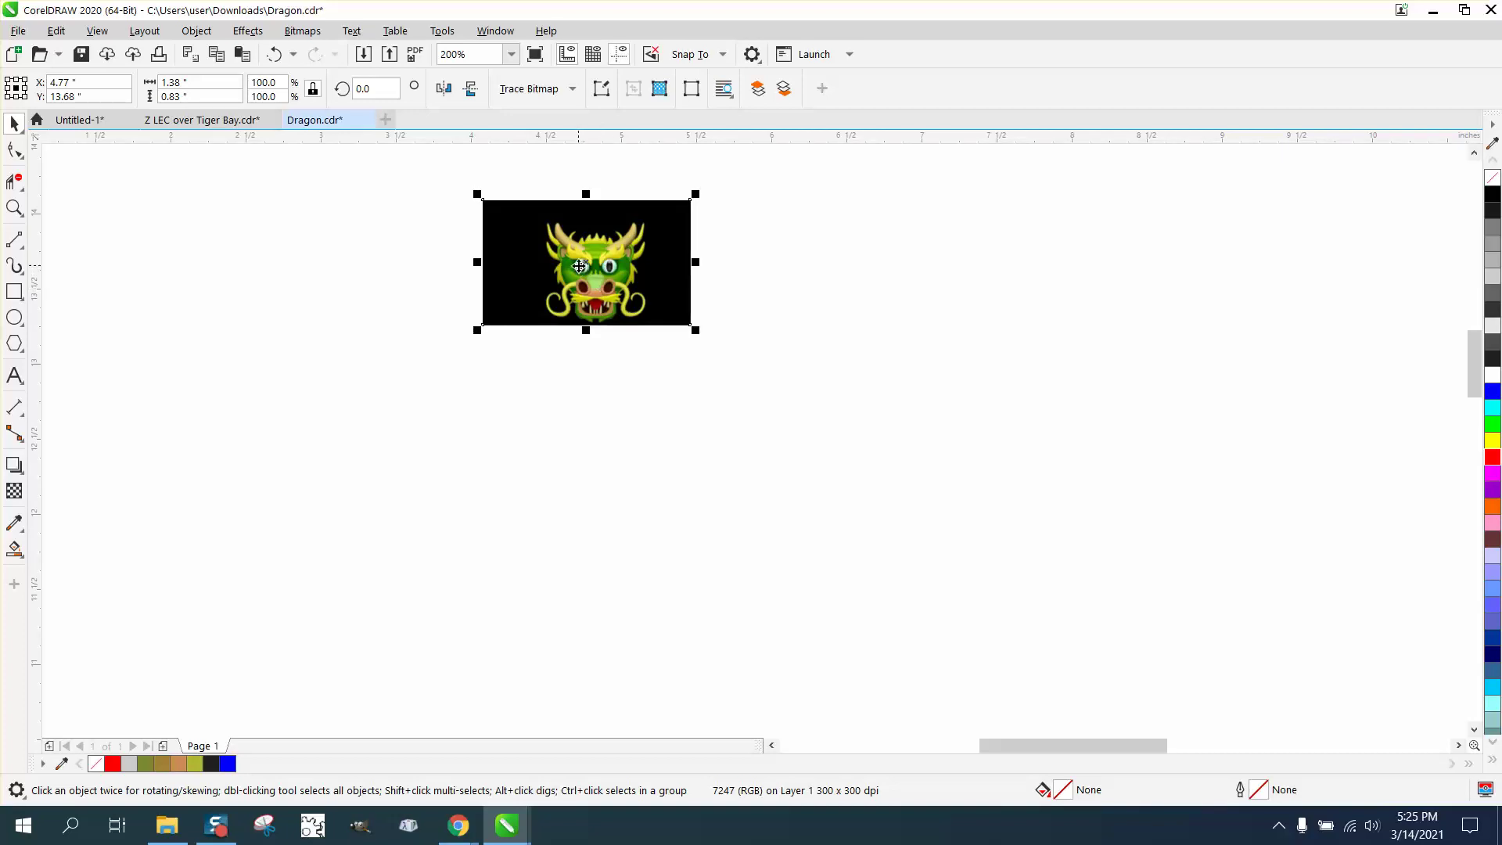
pyautogui.moveTo(589, 271); pyautogui.dragTo(594, 409)
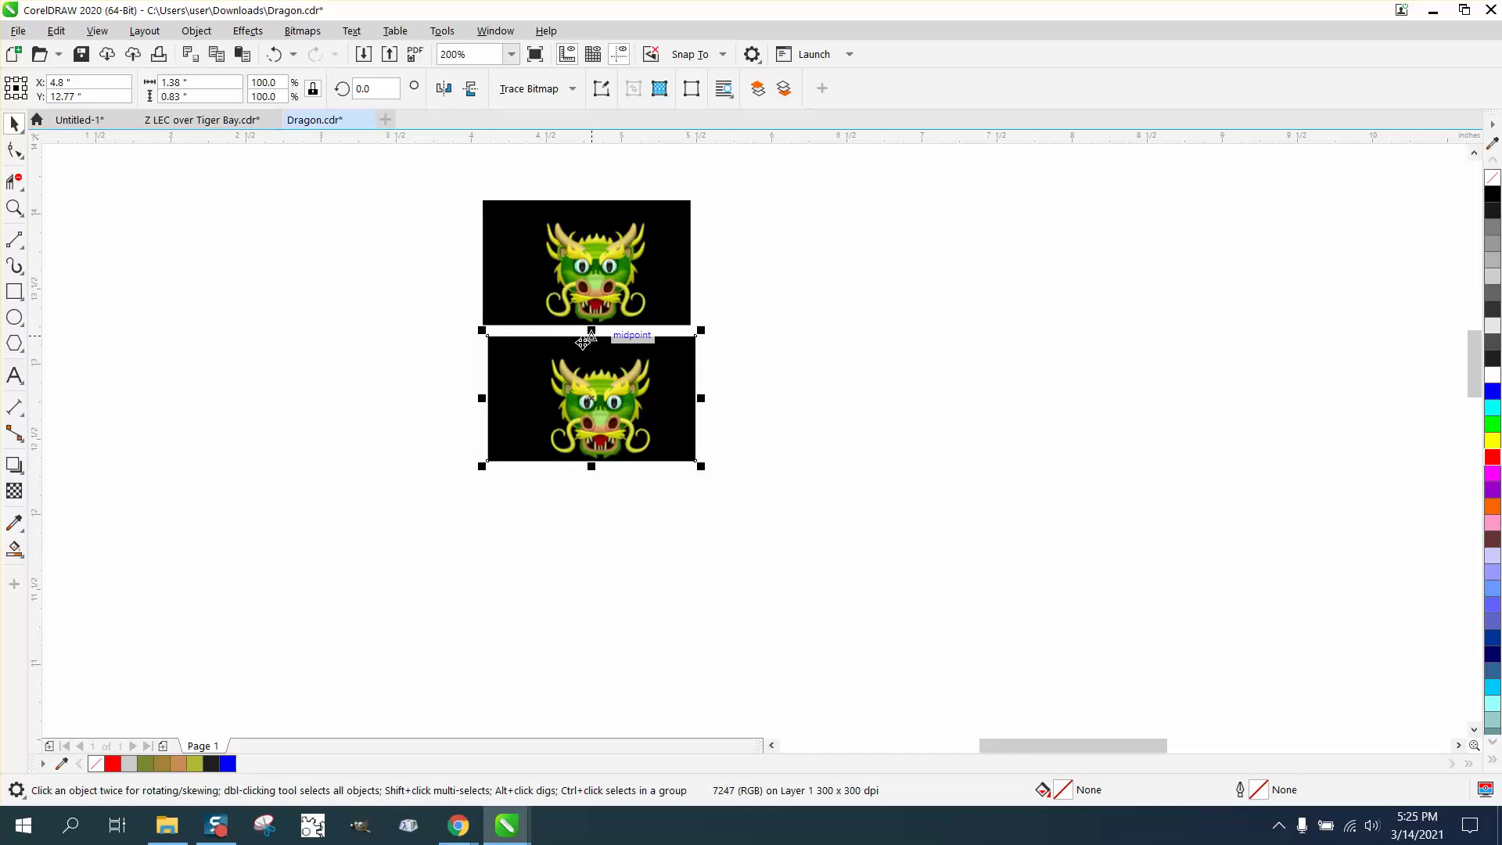
pyautogui.click(14, 207)
pyautogui.moveTo(480, 325); pyautogui.dragTo(718, 466)
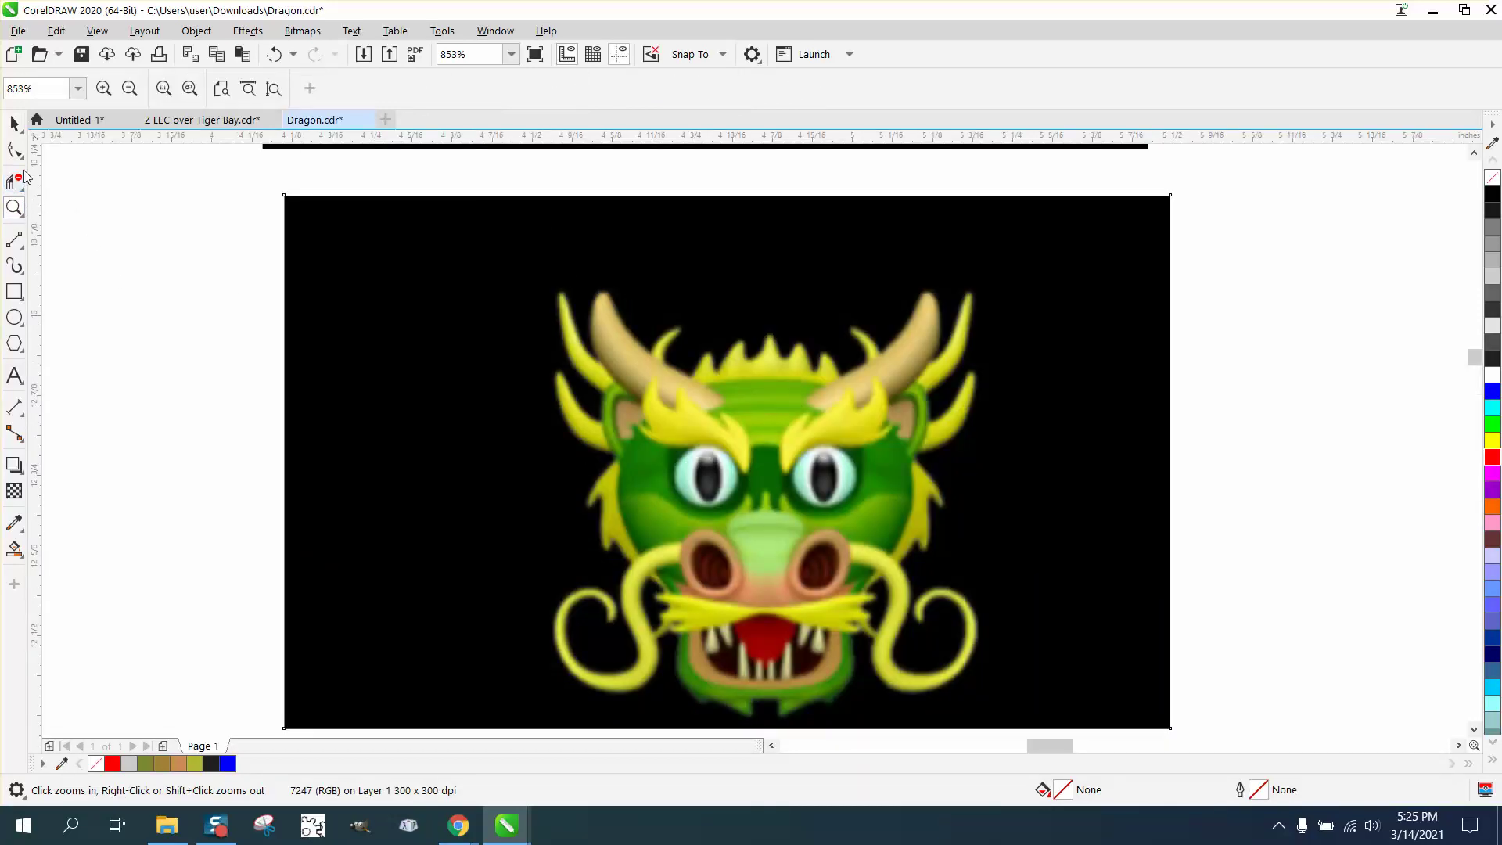
# Crop the dragon copy to a near-square around the head, trimming the black sides
pyautogui.click(14, 123)
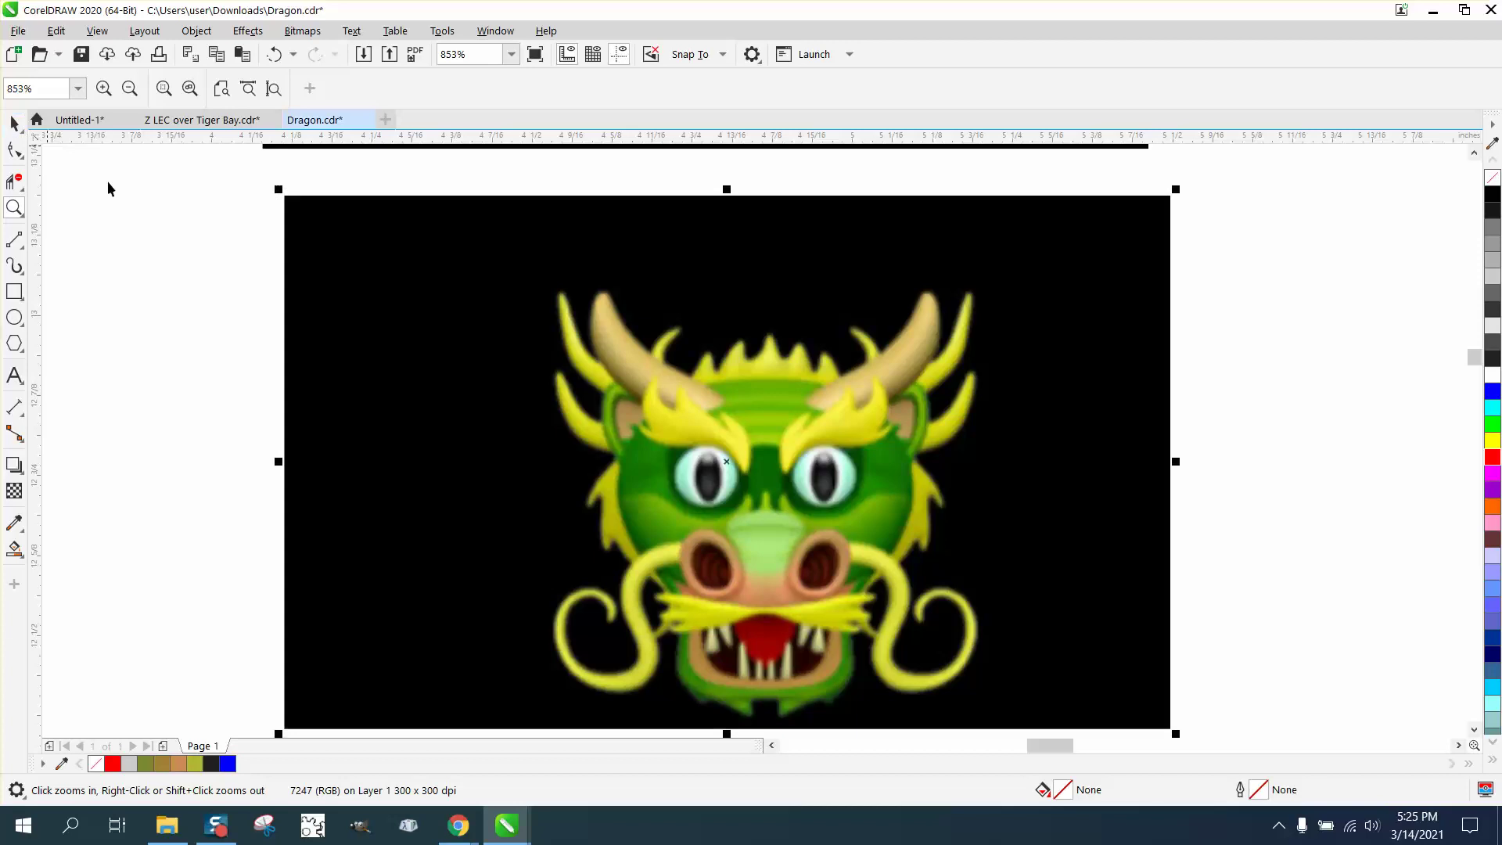
pyautogui.click(16, 182)
pyautogui.click(67, 179)
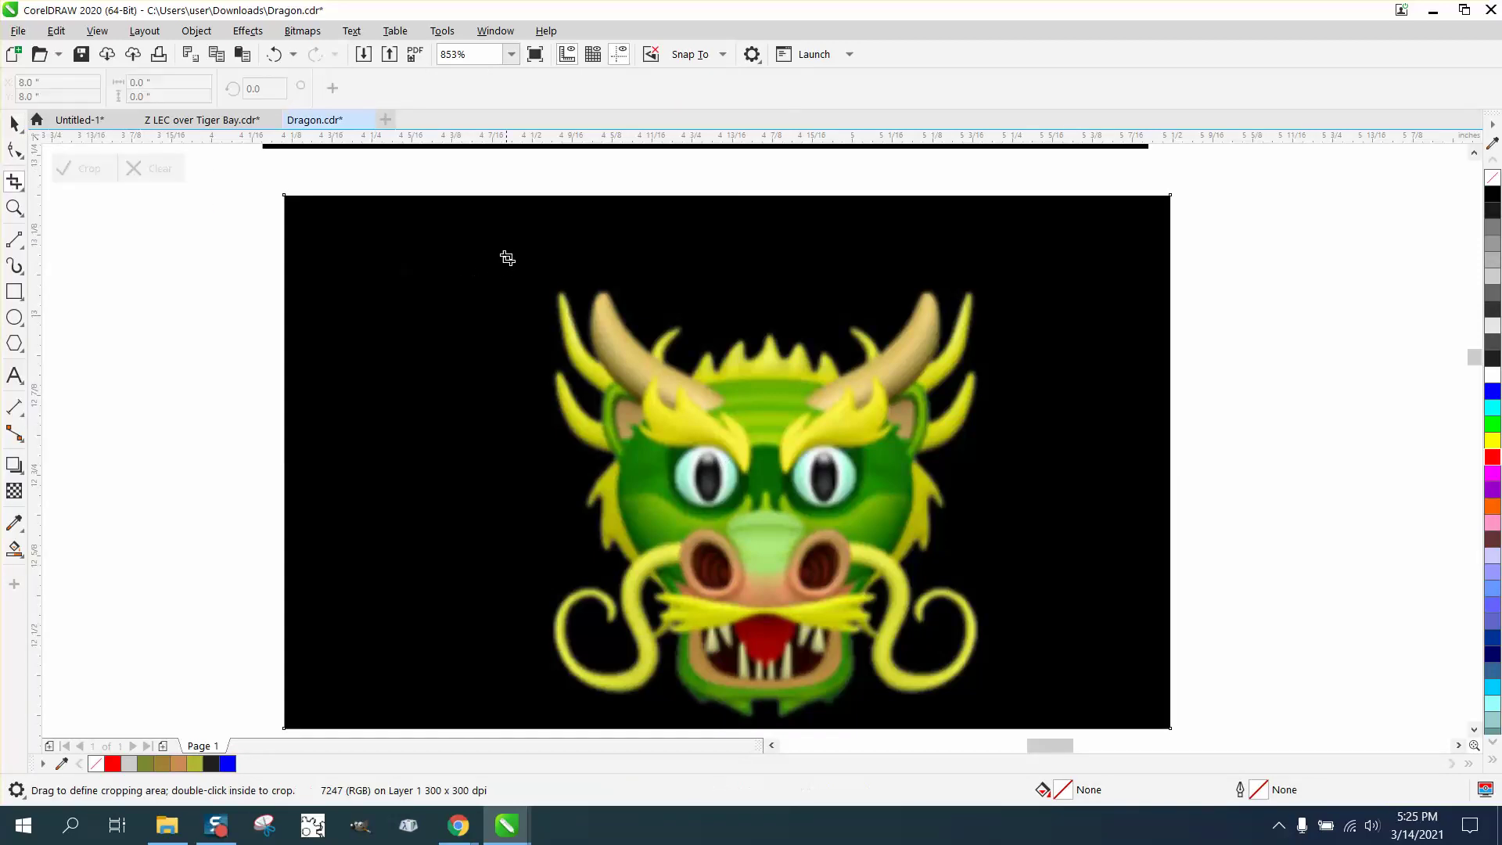
pyautogui.moveTo(507, 258); pyautogui.dragTo(993, 717)
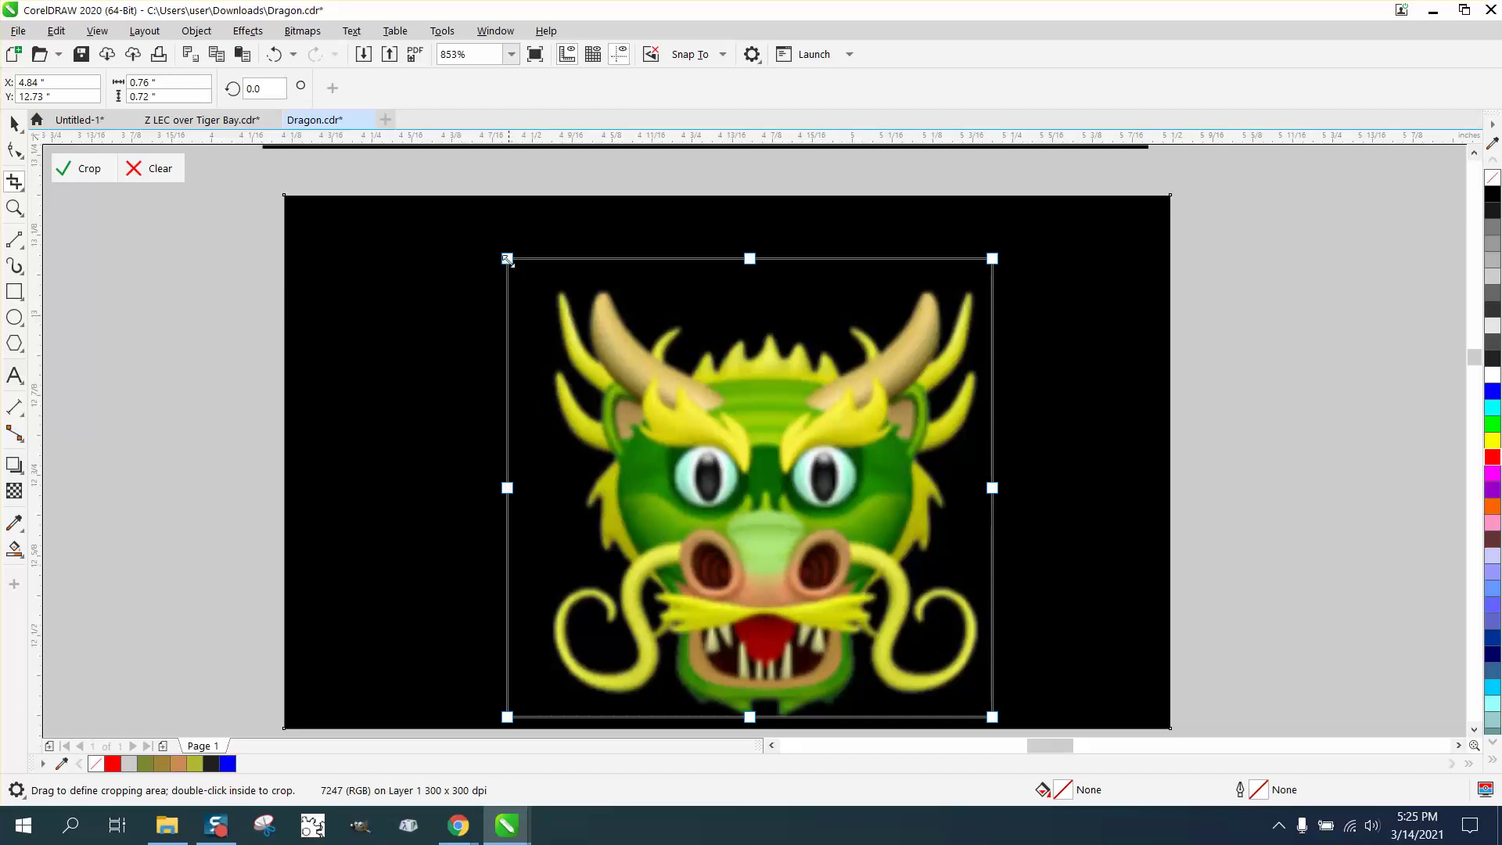
pyautogui.moveTo(507, 258); pyautogui.dragTo(525, 267)
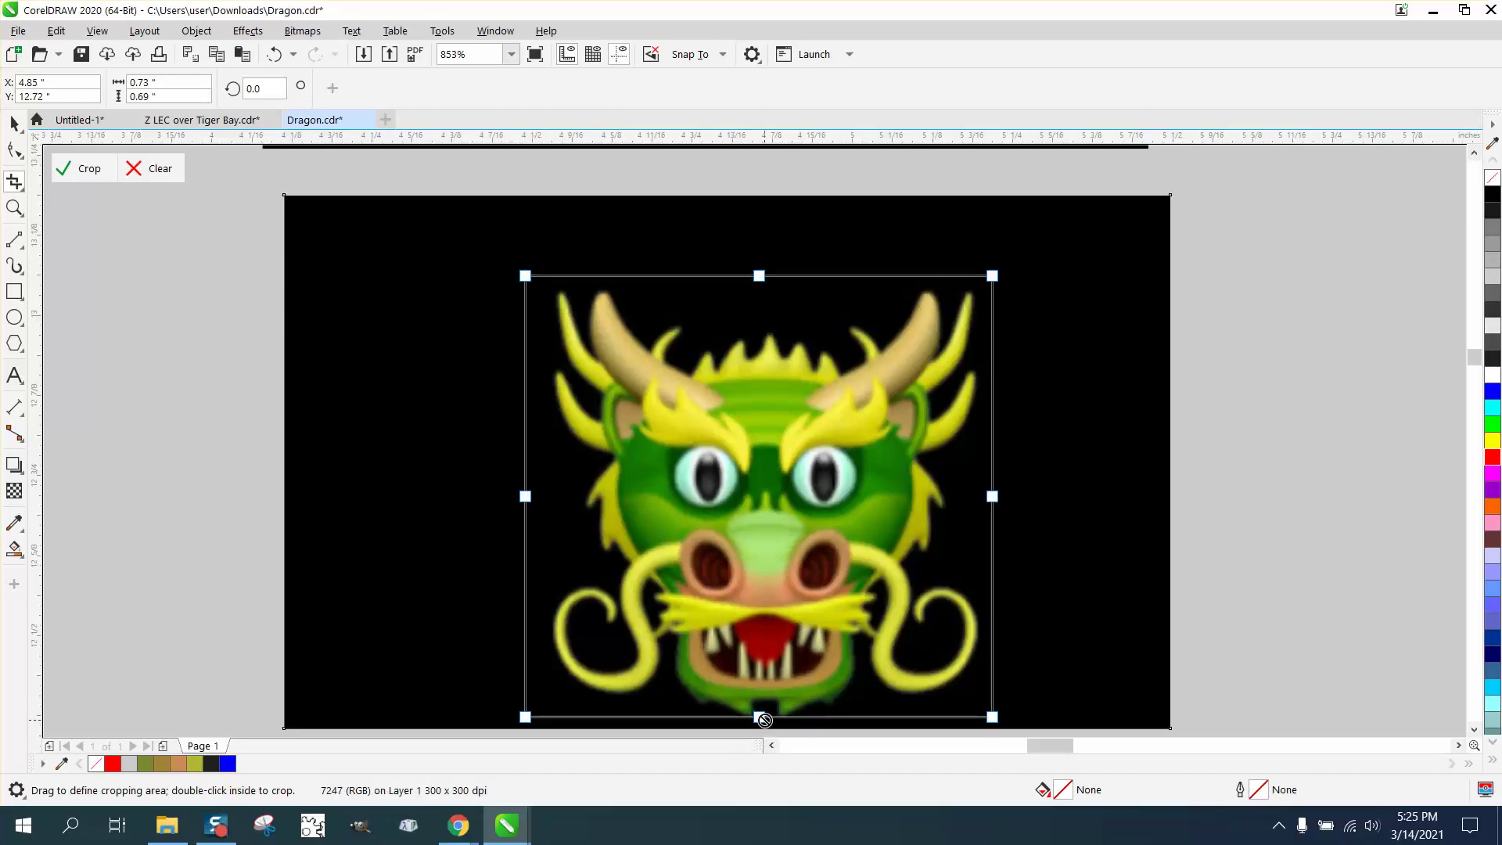
pyautogui.moveTo(764, 721); pyautogui.dragTo(765, 727)
pyautogui.click(79, 179)
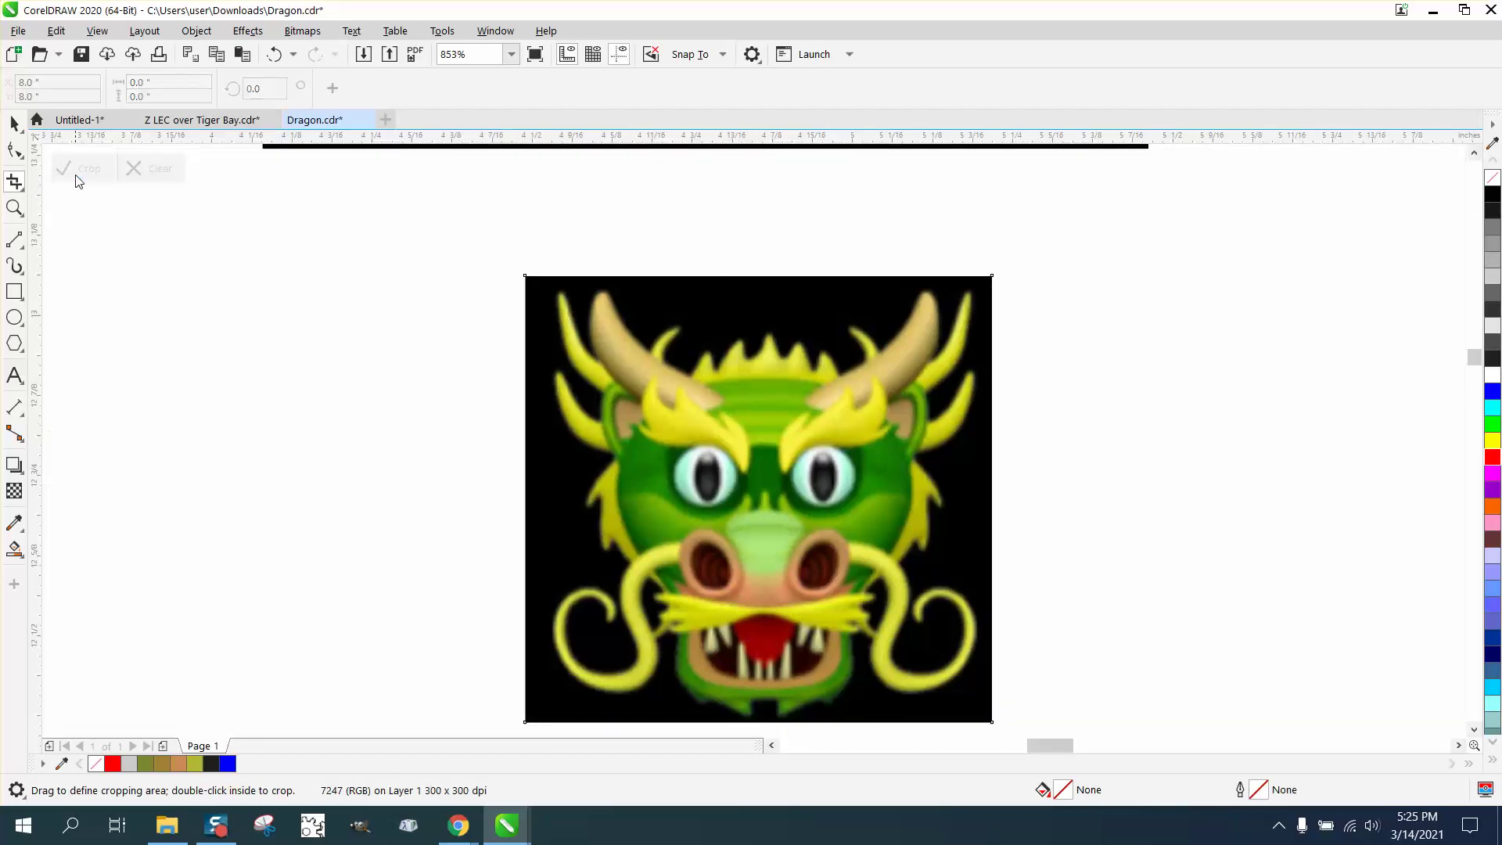
pyautogui.click(14, 124)
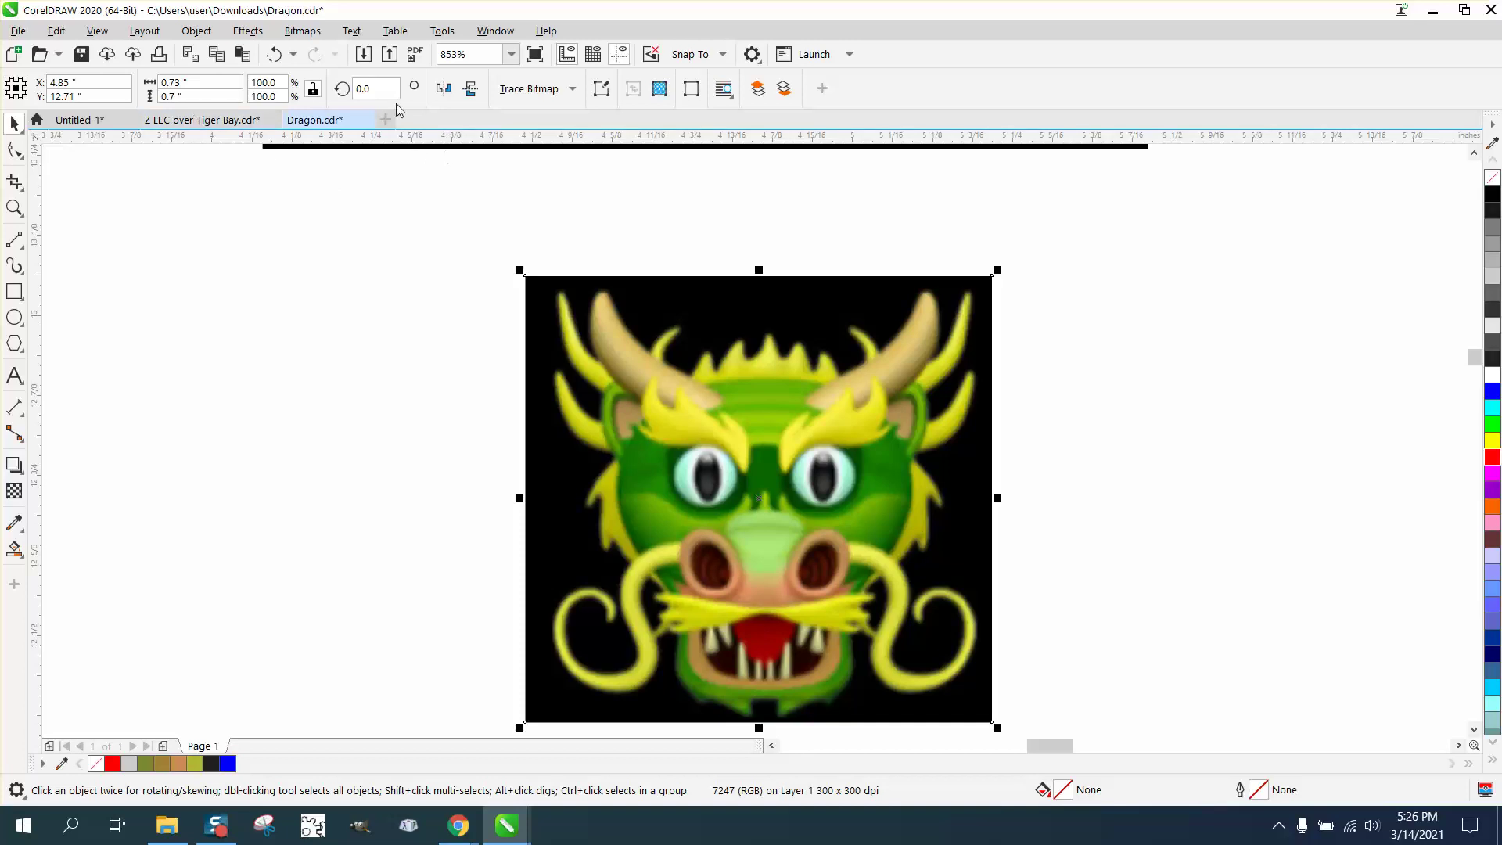
# Outline-trace the cropped dragon as a Low Quality Image at Detail 100, yielding 337 objects
pyautogui.click(302, 31)
pyautogui.click(352, 164)
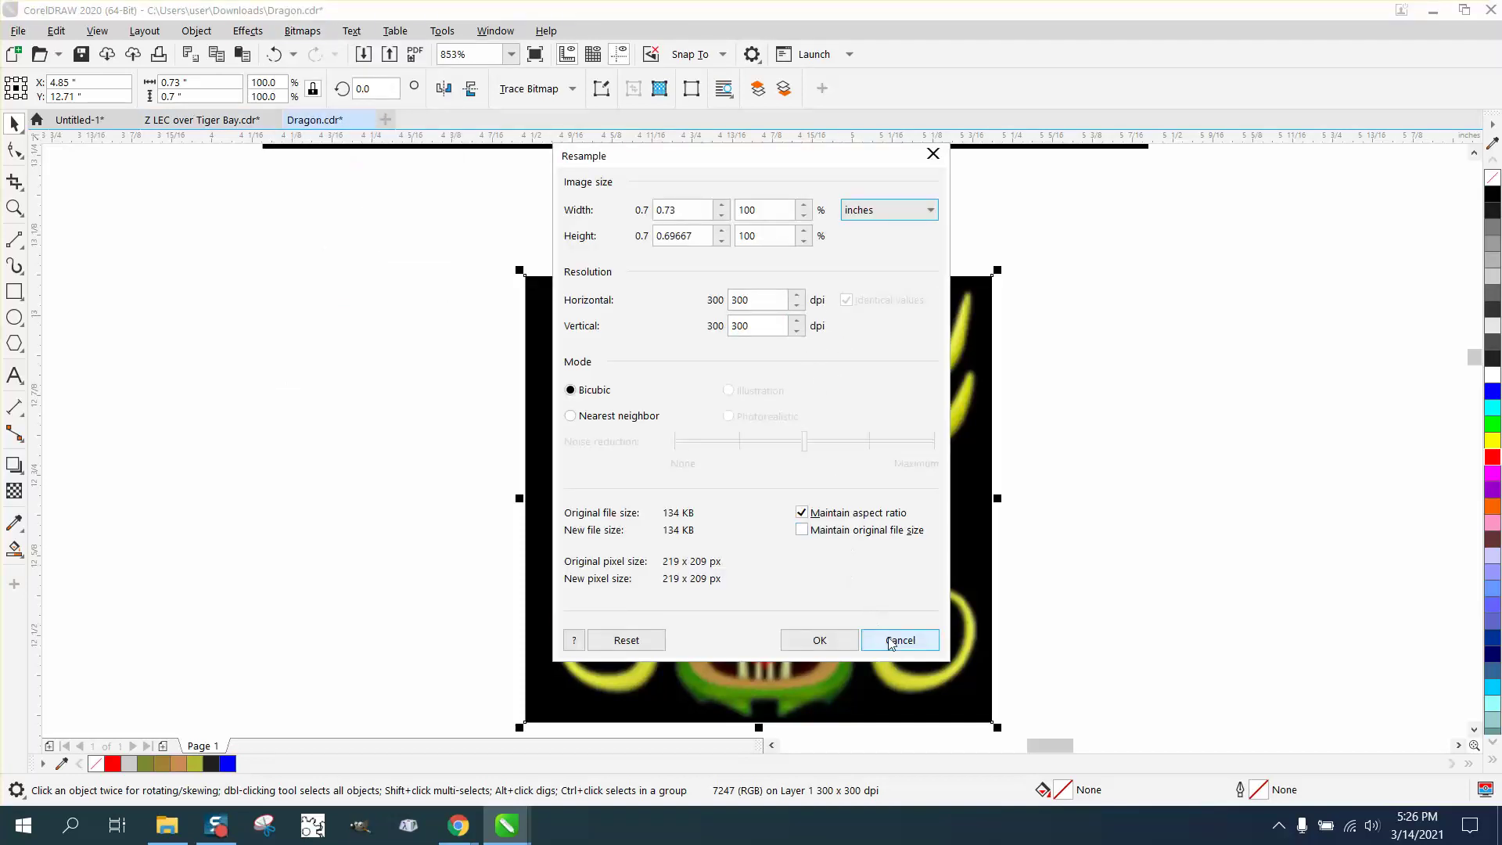
pyautogui.click(900, 640)
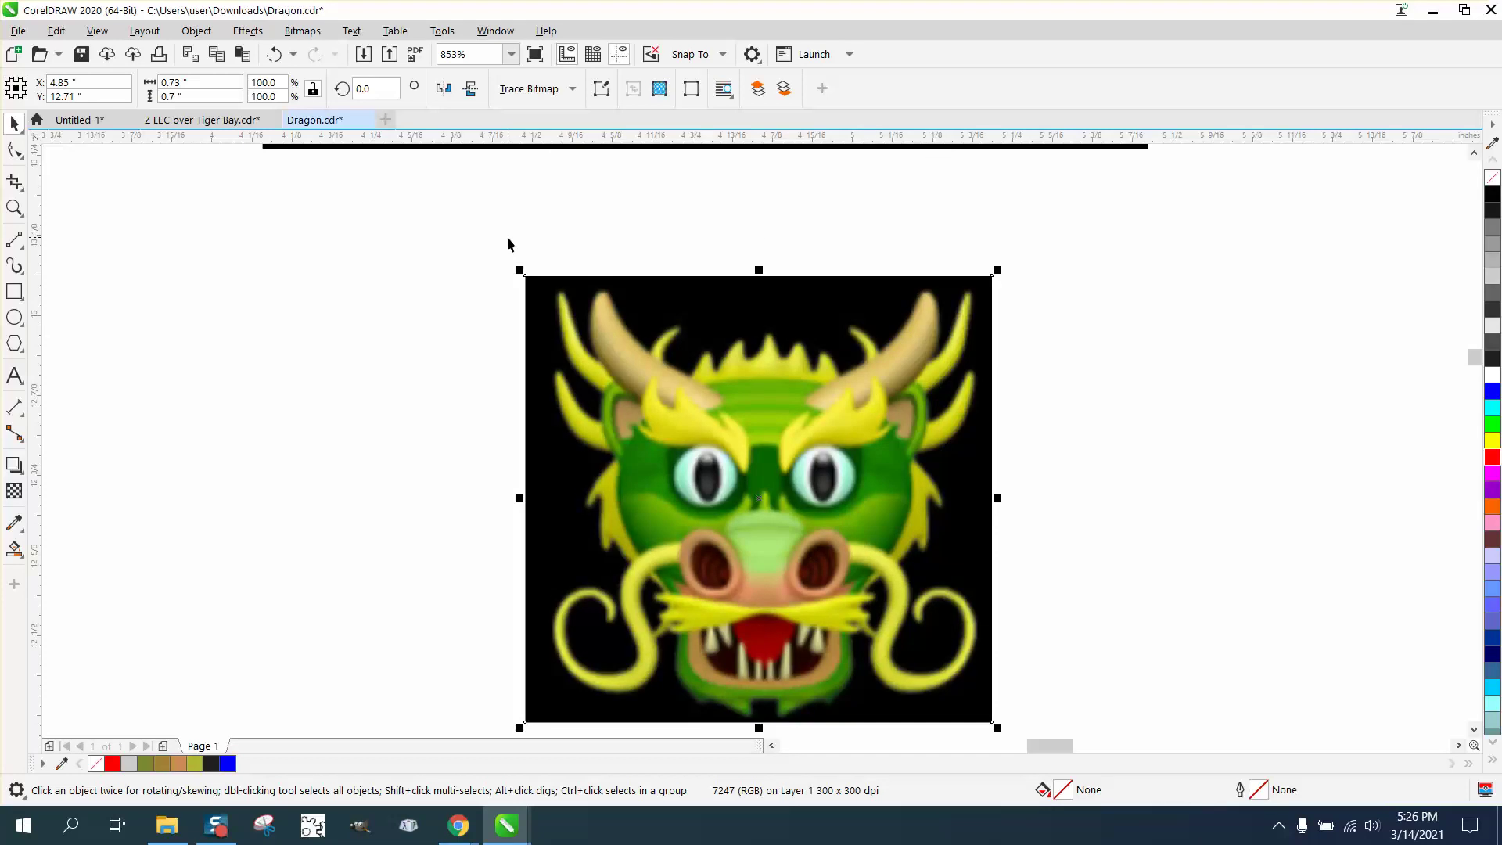
pyautogui.click(572, 90)
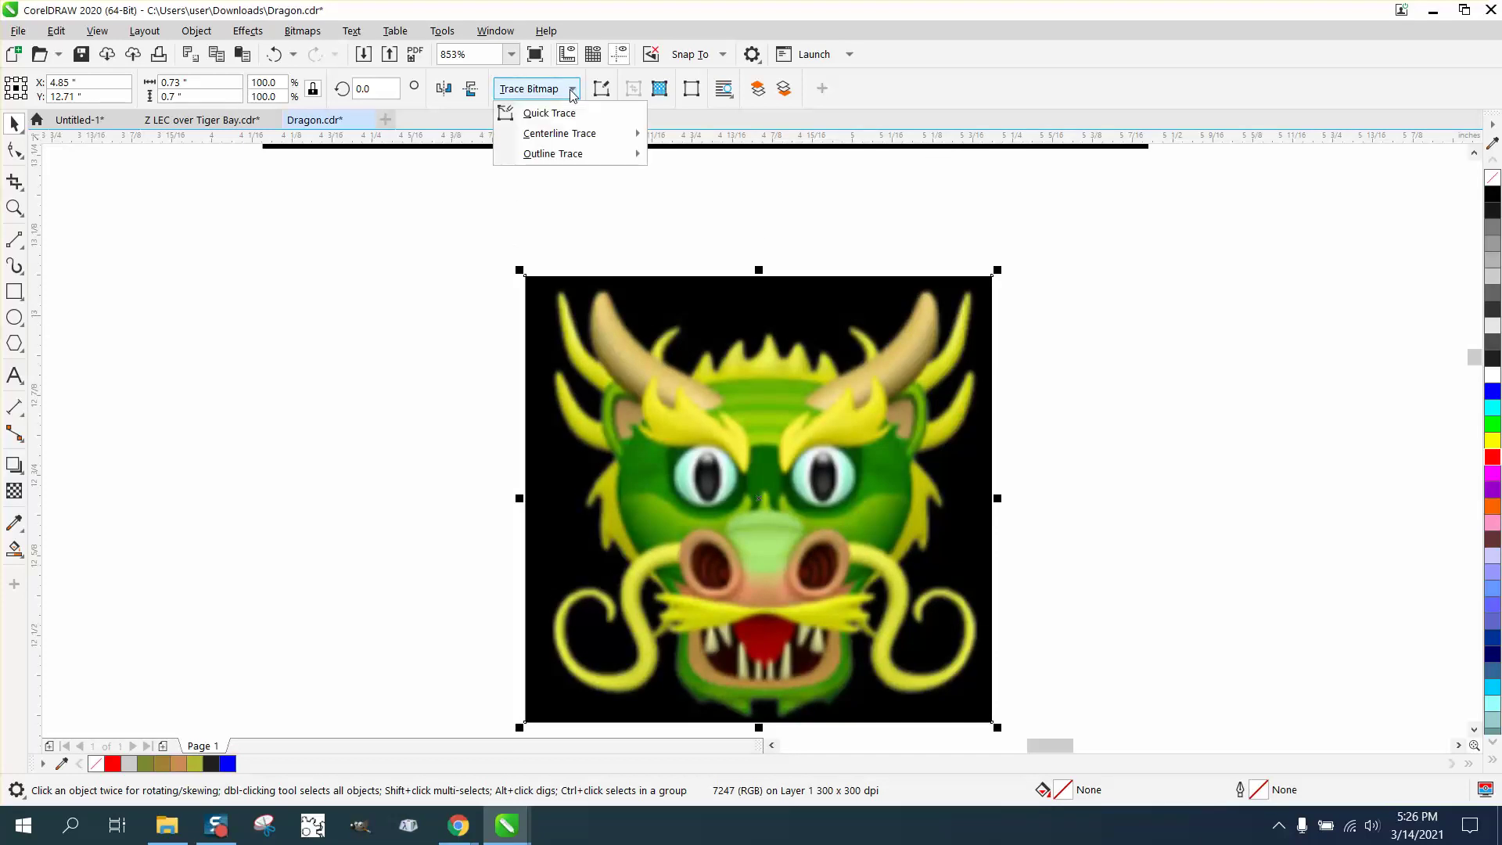
pyautogui.moveTo(569, 163)
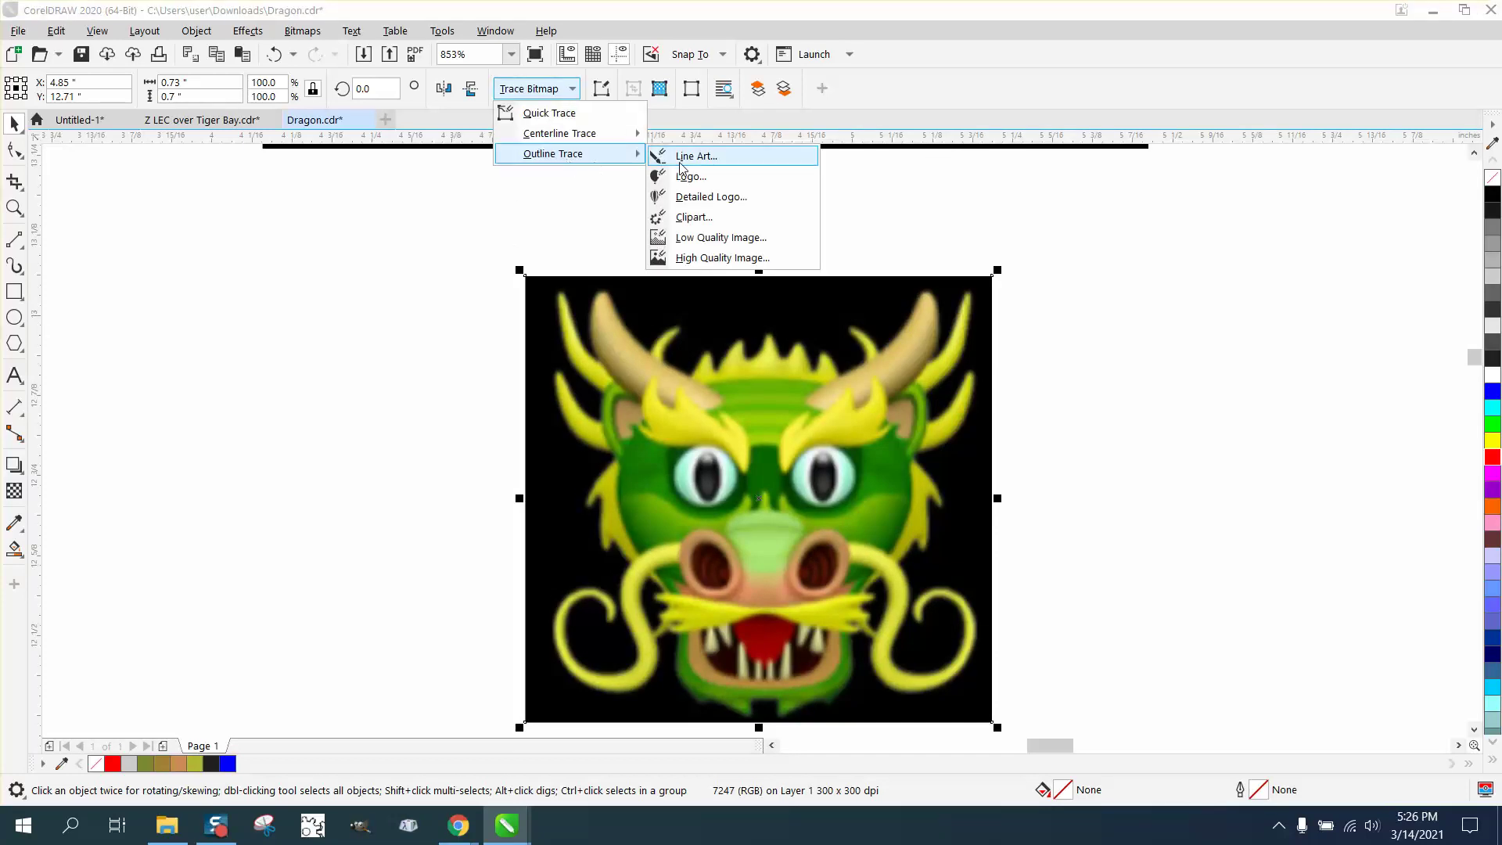
pyautogui.click(697, 238)
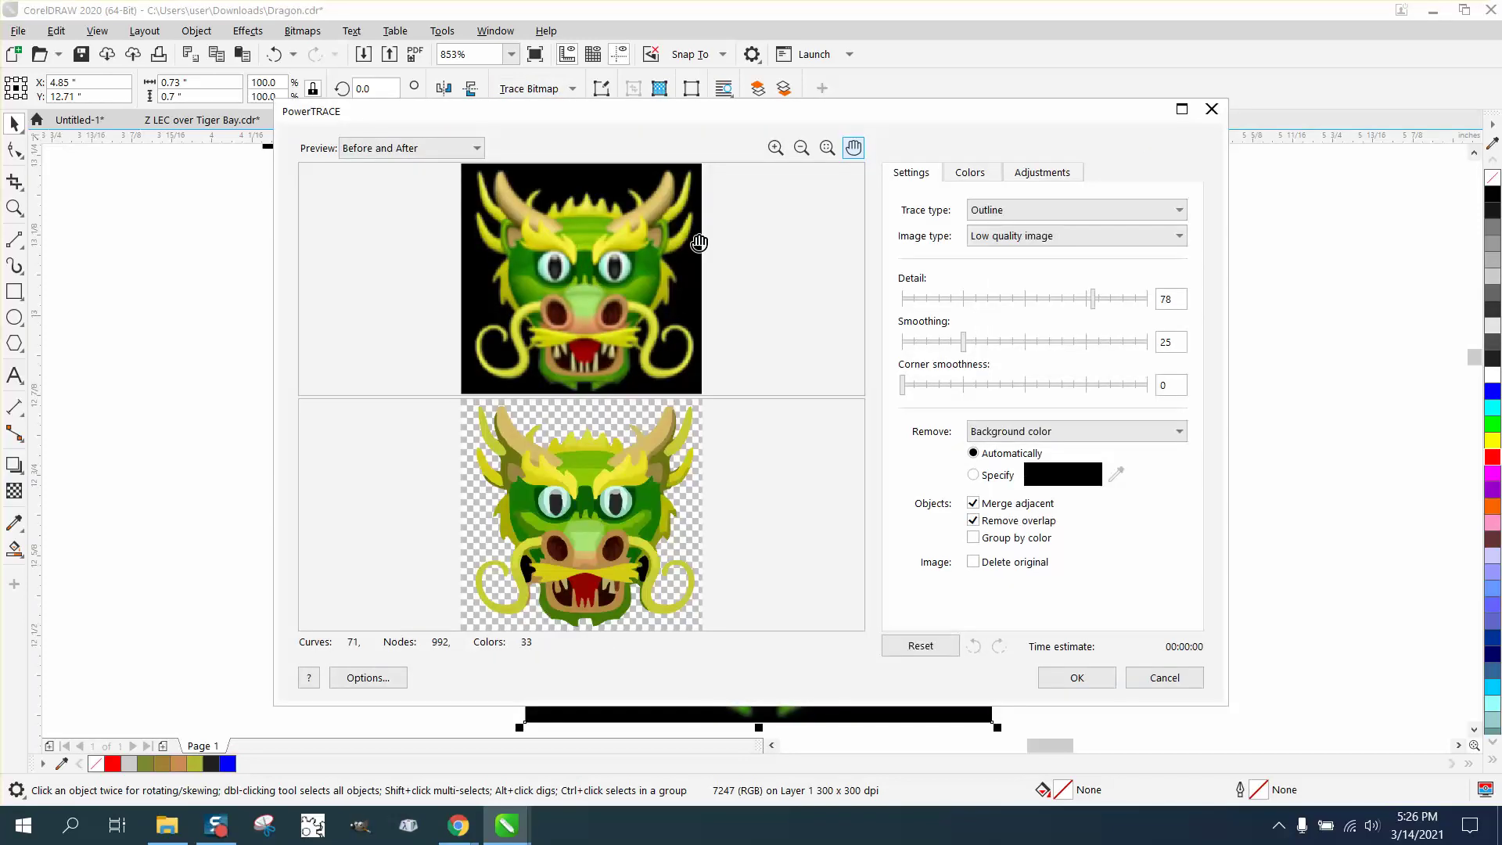
pyautogui.moveTo(1093, 299); pyautogui.dragTo(1087, 300)
pyautogui.click(1147, 302)
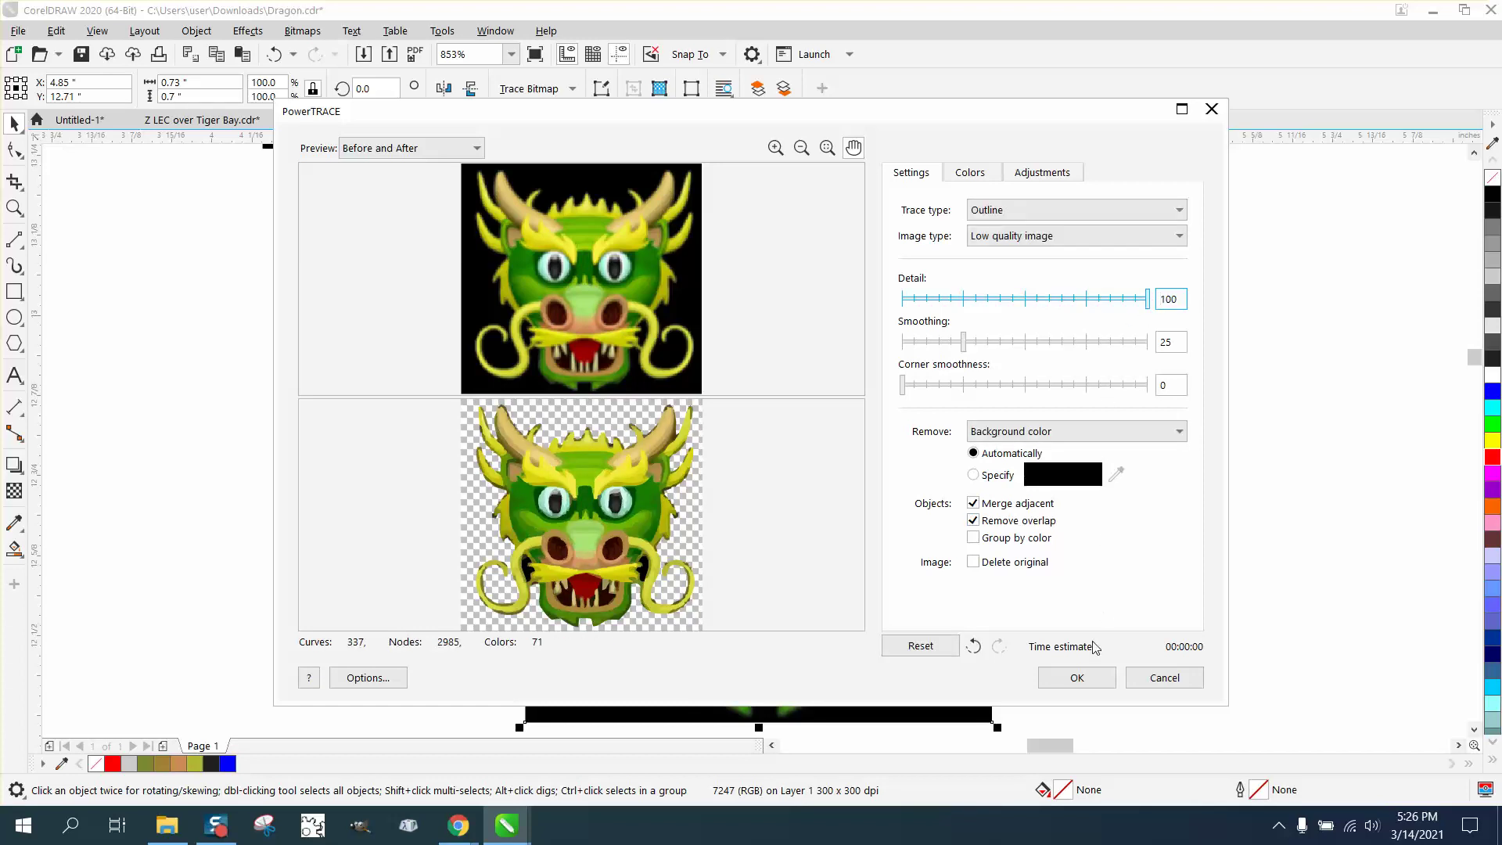
pyautogui.click(1077, 678)
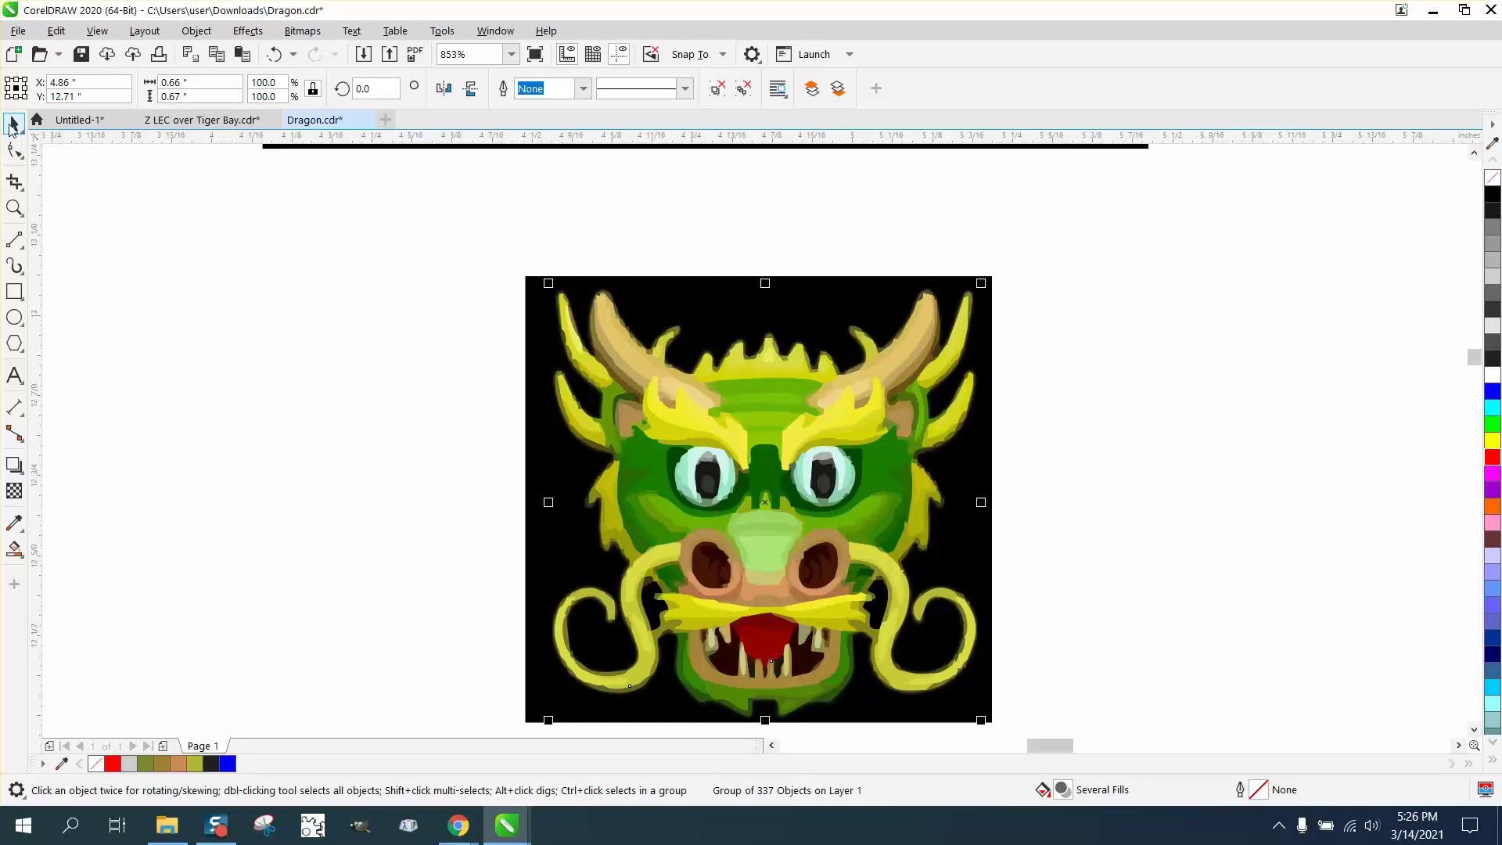
pyautogui.scroll(-2, 189, 159)
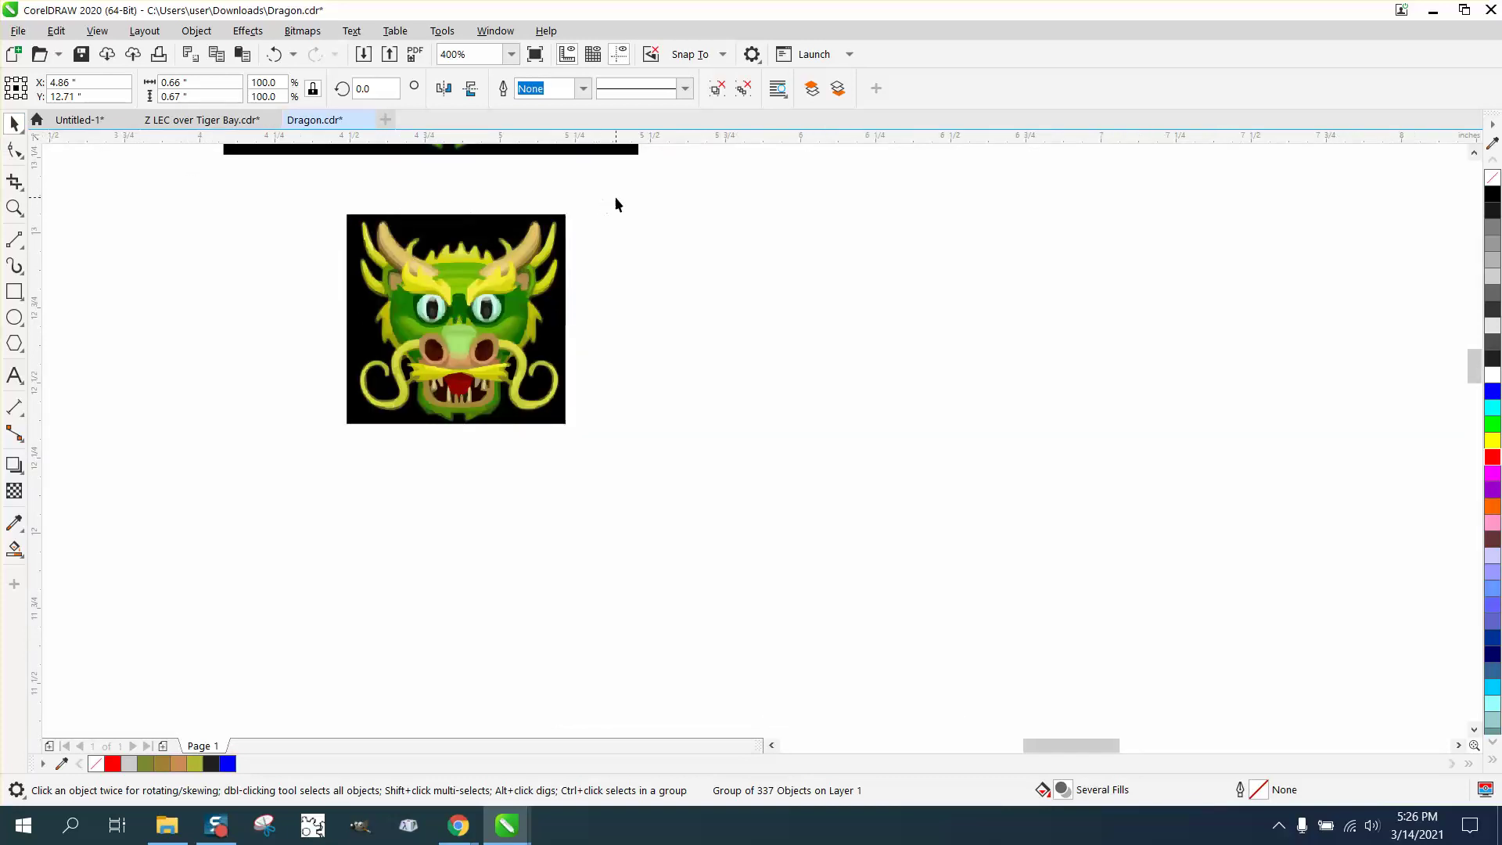
pyautogui.click(612, 191)
pyautogui.click(557, 223)
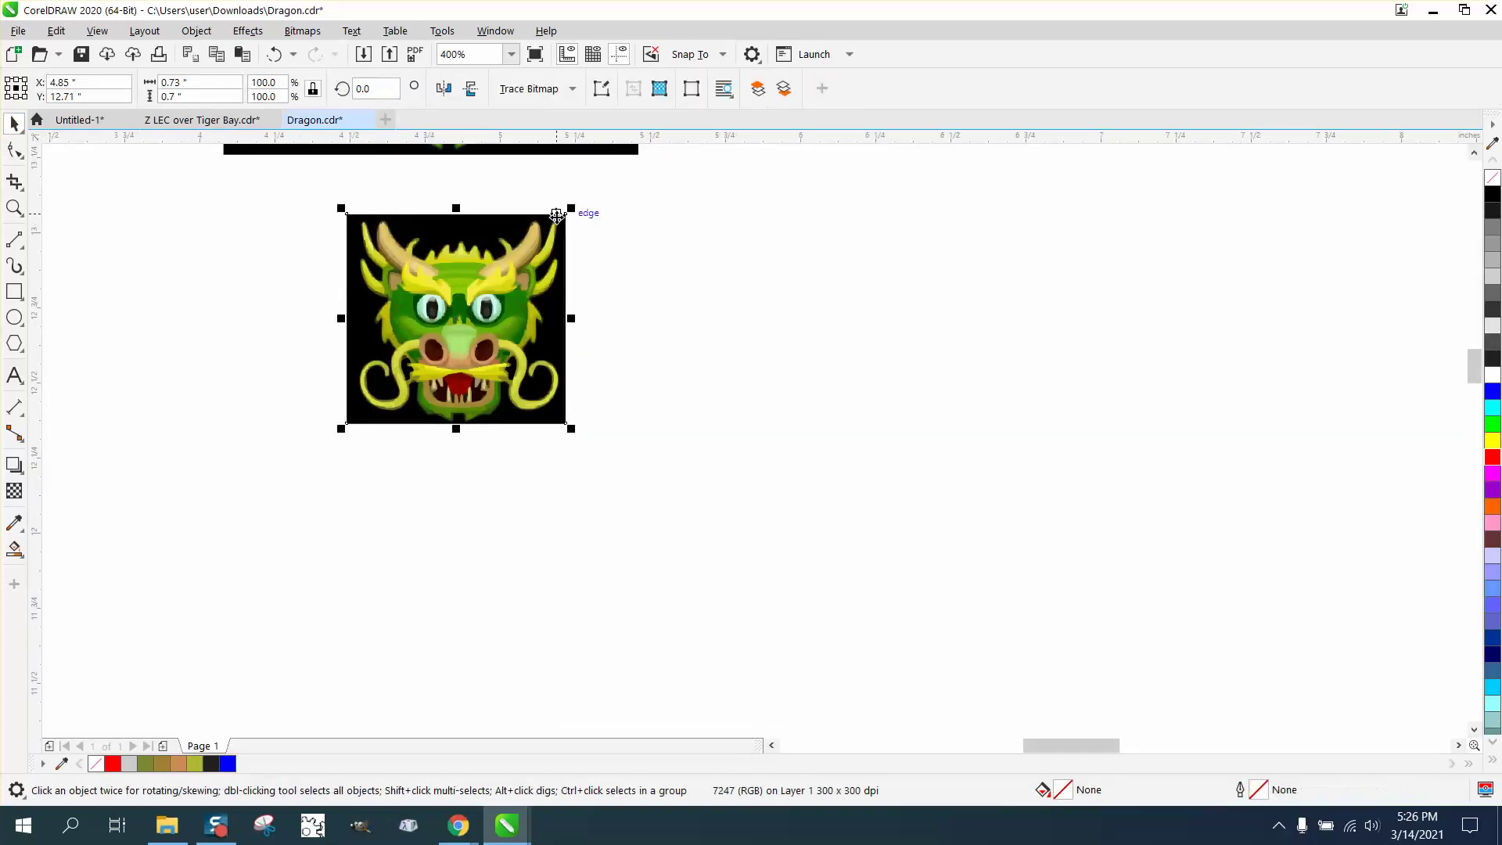
pyautogui.press('Right')
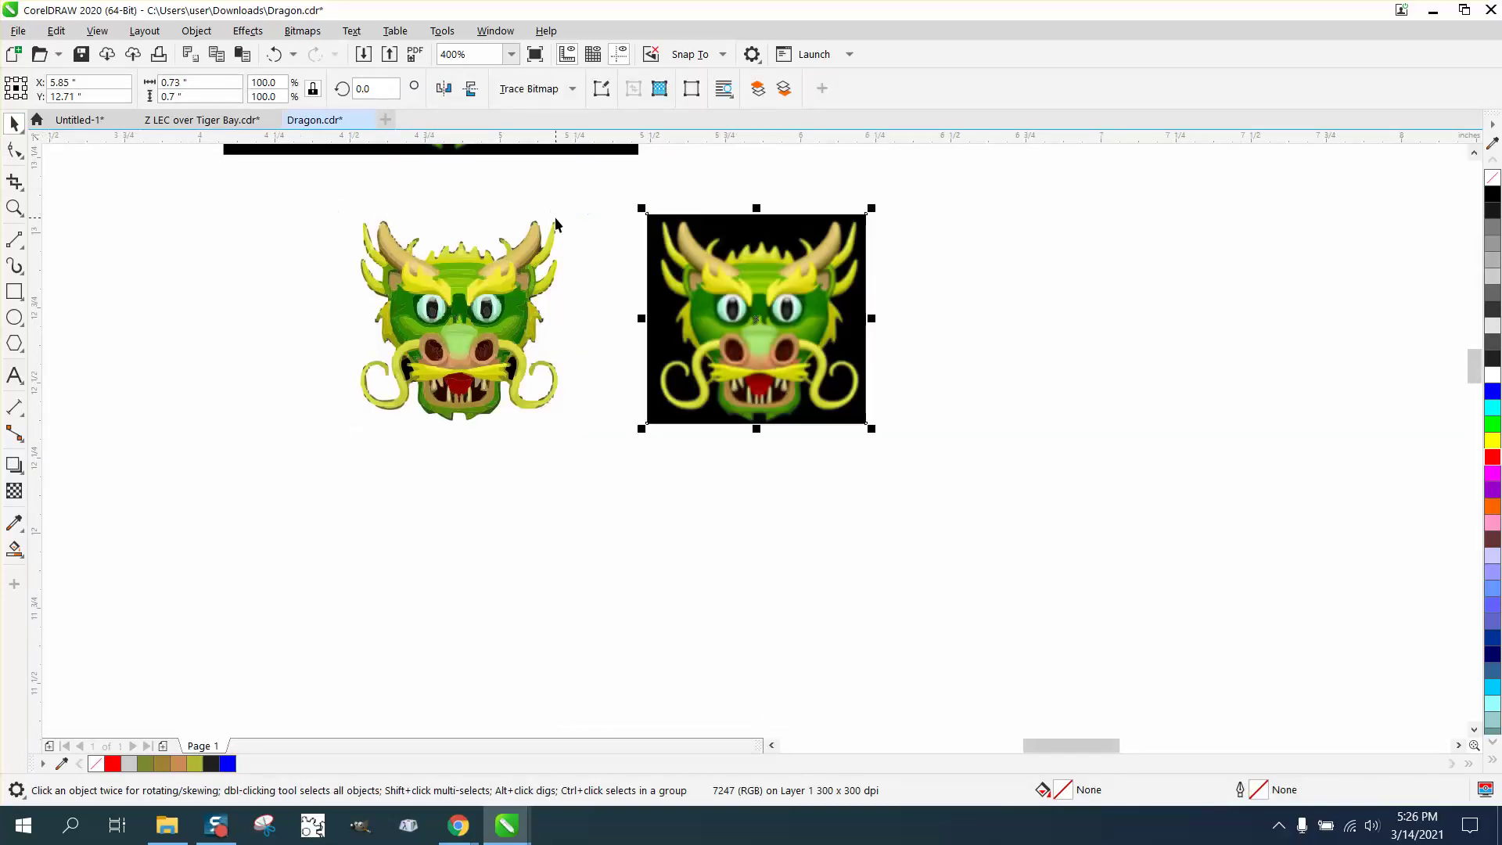
pyautogui.click(14, 207)
pyautogui.moveTo(290, 202); pyautogui.dragTo(588, 350)
pyautogui.rightClick(521, 313)
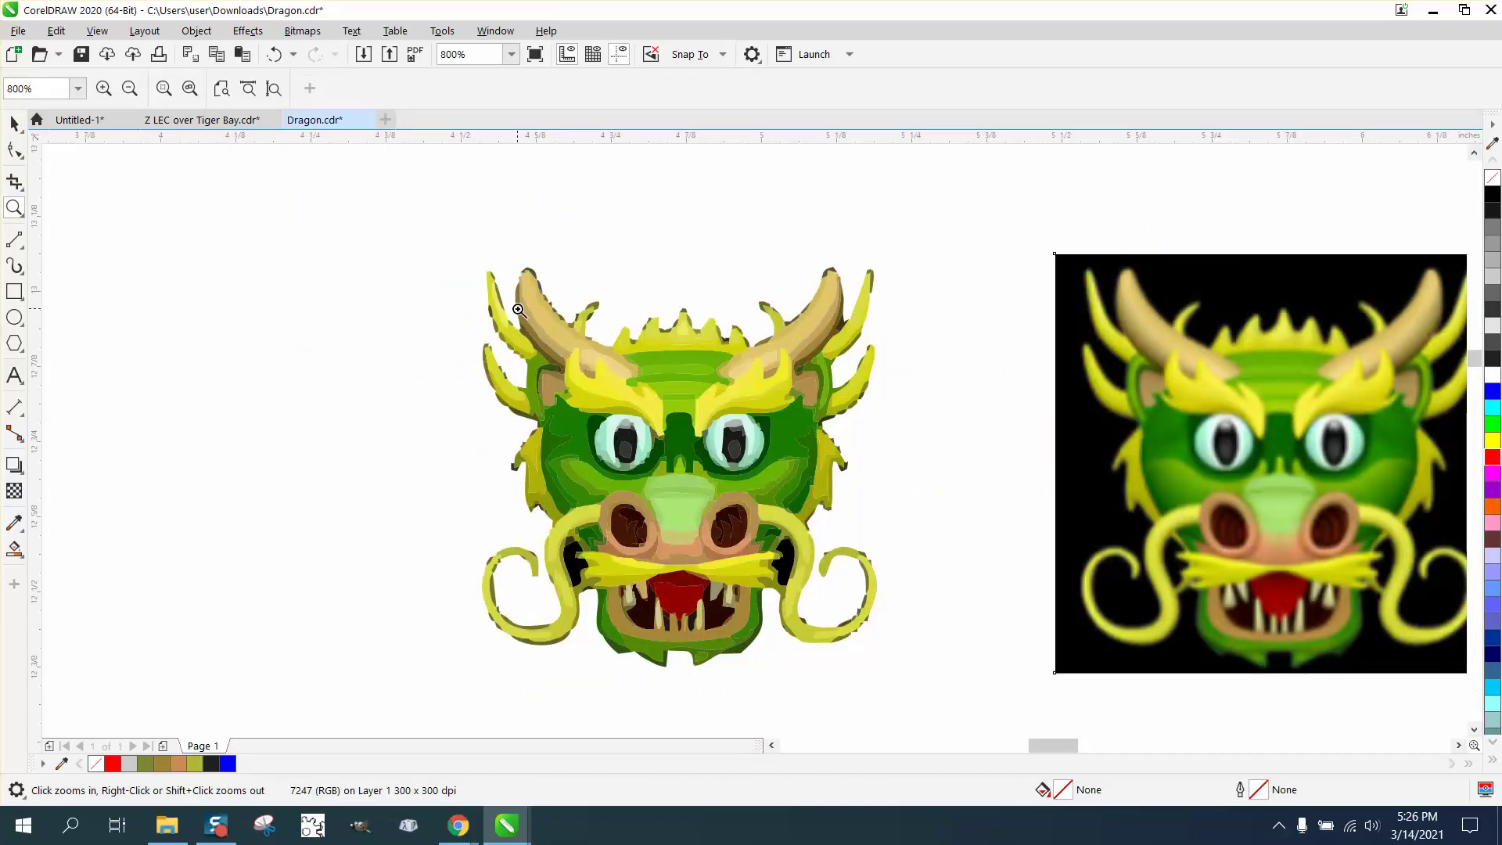
# Undo the detailed trace and reselect the original dragon bitmap
pyautogui.click(273, 54)
pyautogui.click(273, 54)
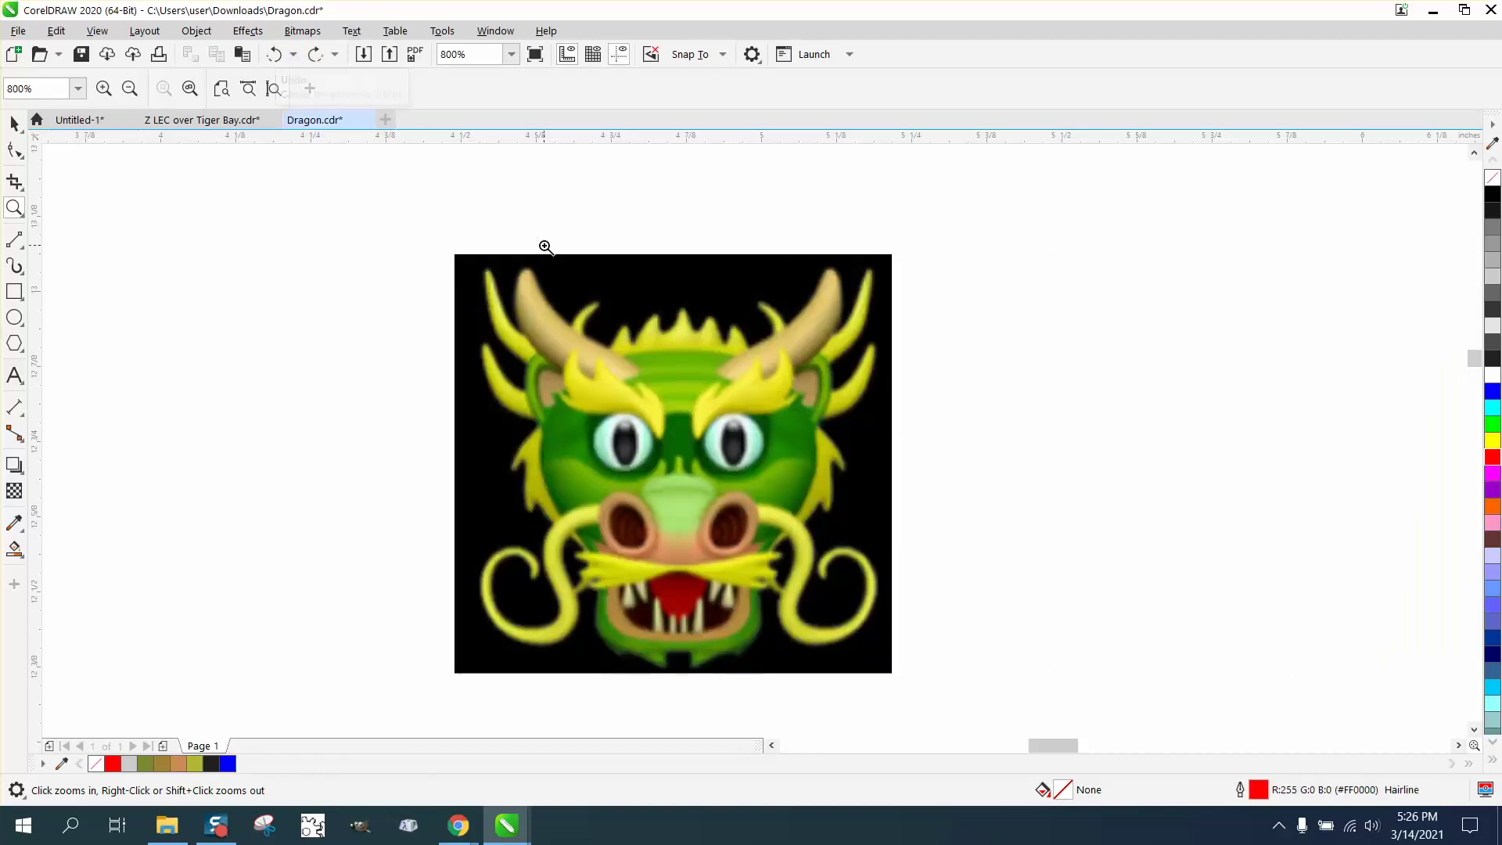
pyautogui.click(14, 123)
pyautogui.click(605, 310)
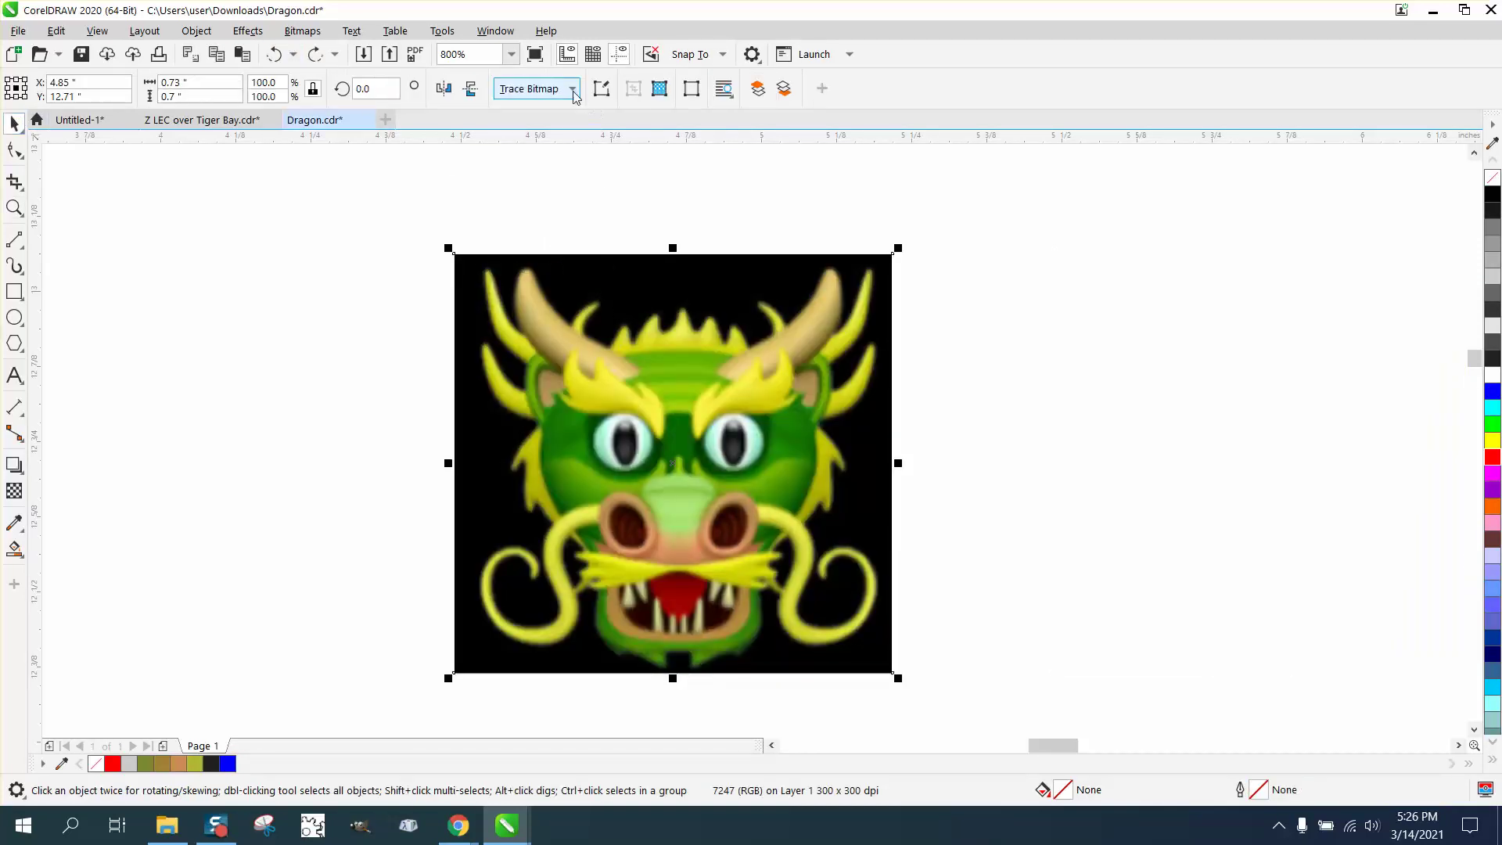
# Retrace it as a Low Quality Image at default detail 78 and shift it right
pyautogui.click(574, 88)
pyautogui.moveTo(573, 162)
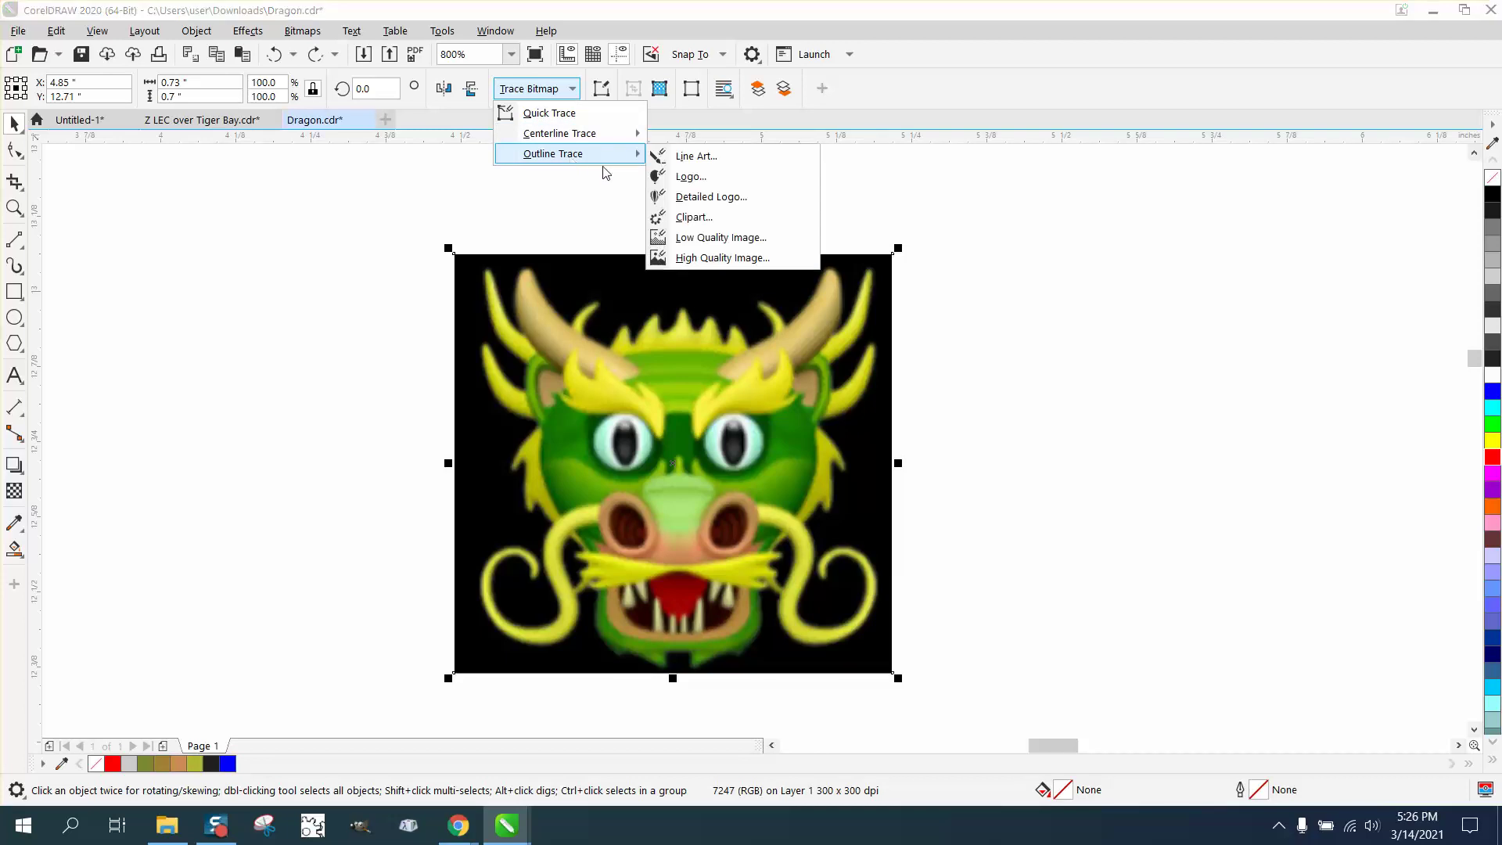
pyautogui.click(704, 237)
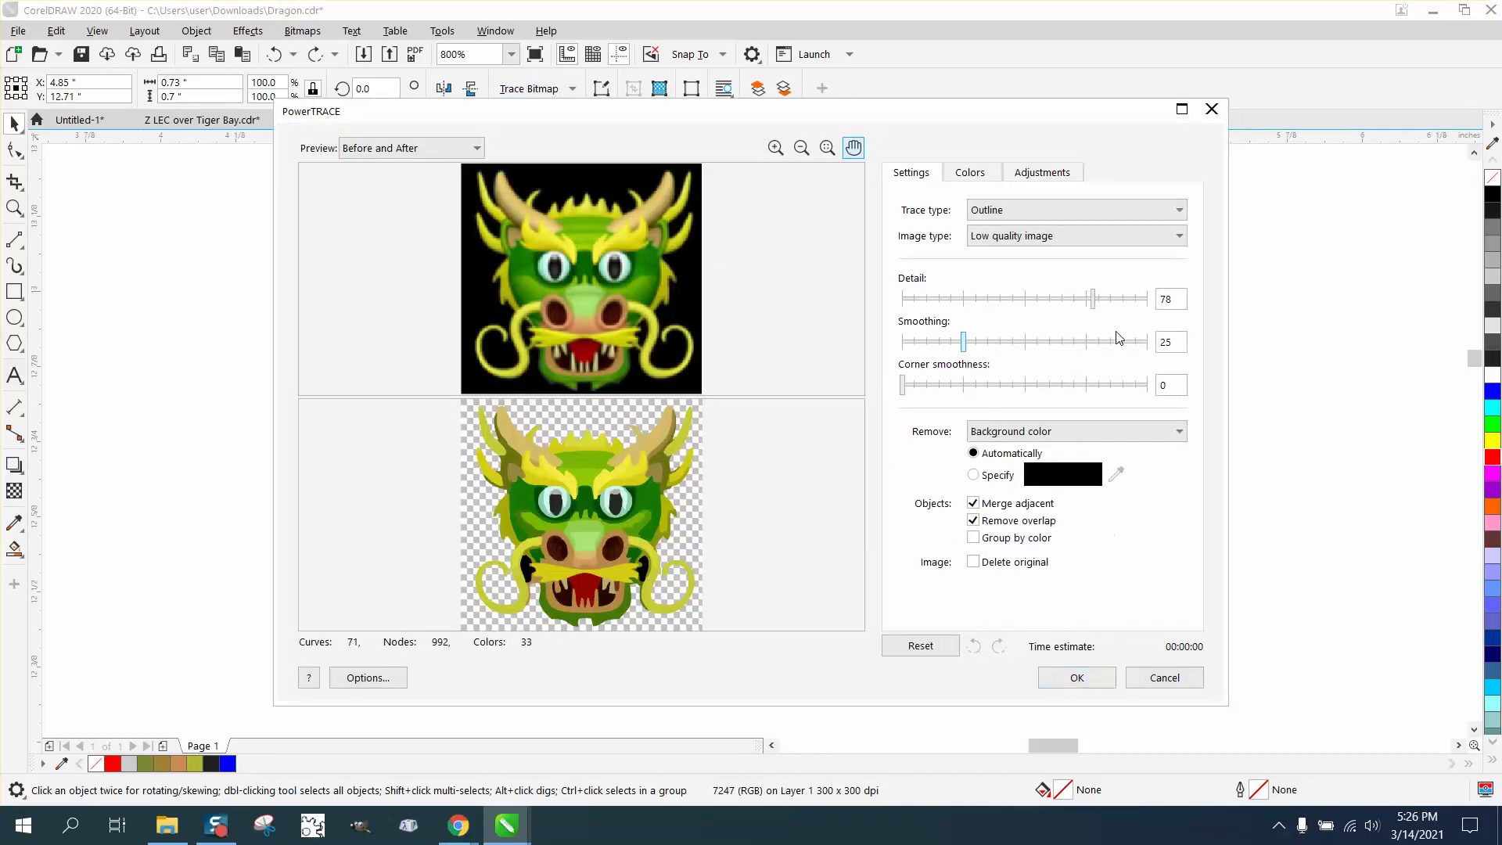
pyautogui.click(1069, 682)
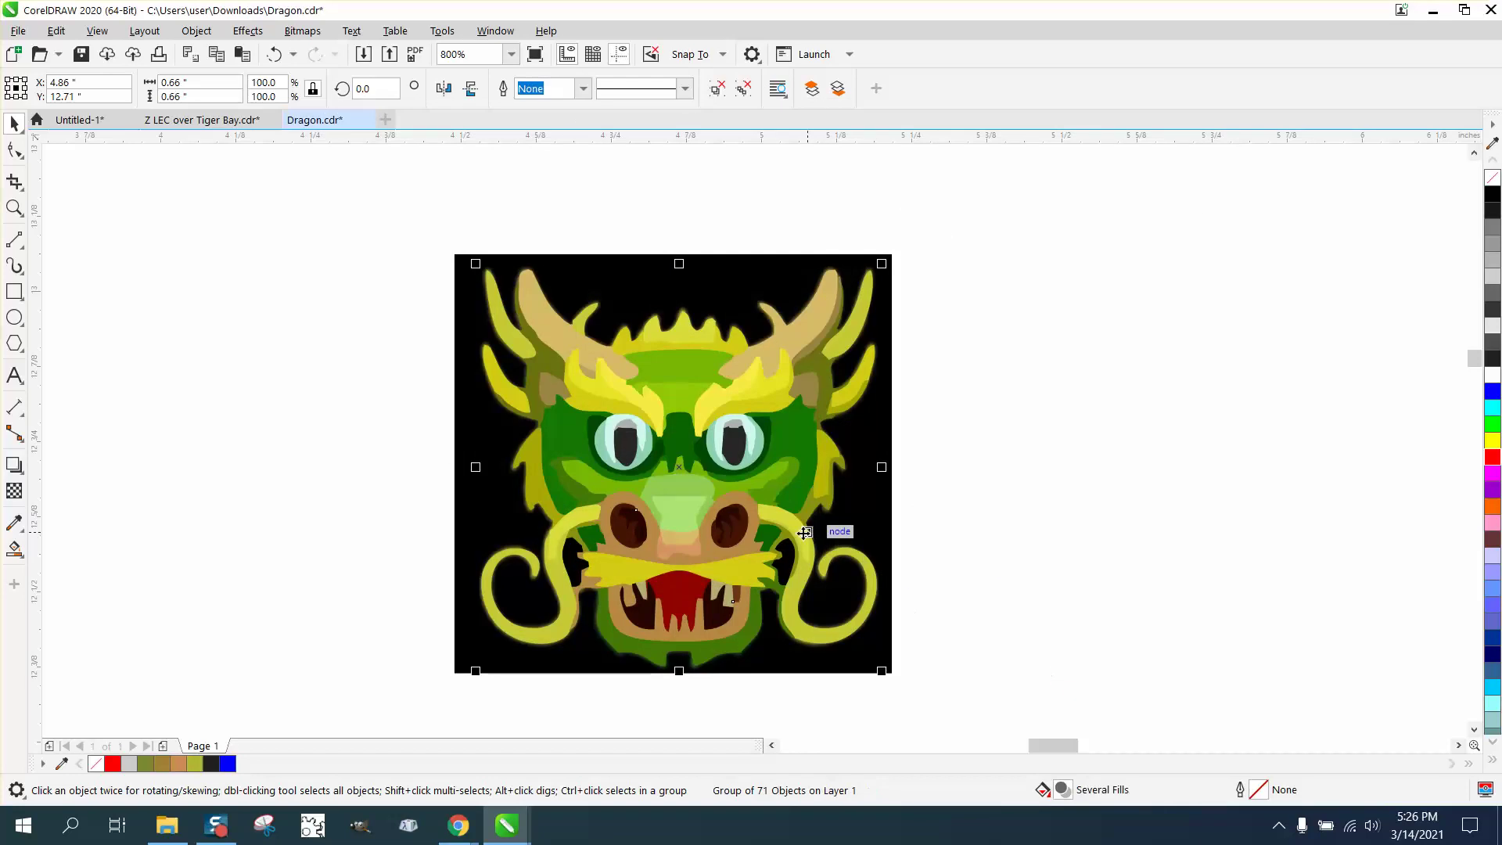
pyautogui.hotkey('shift', 'Right')
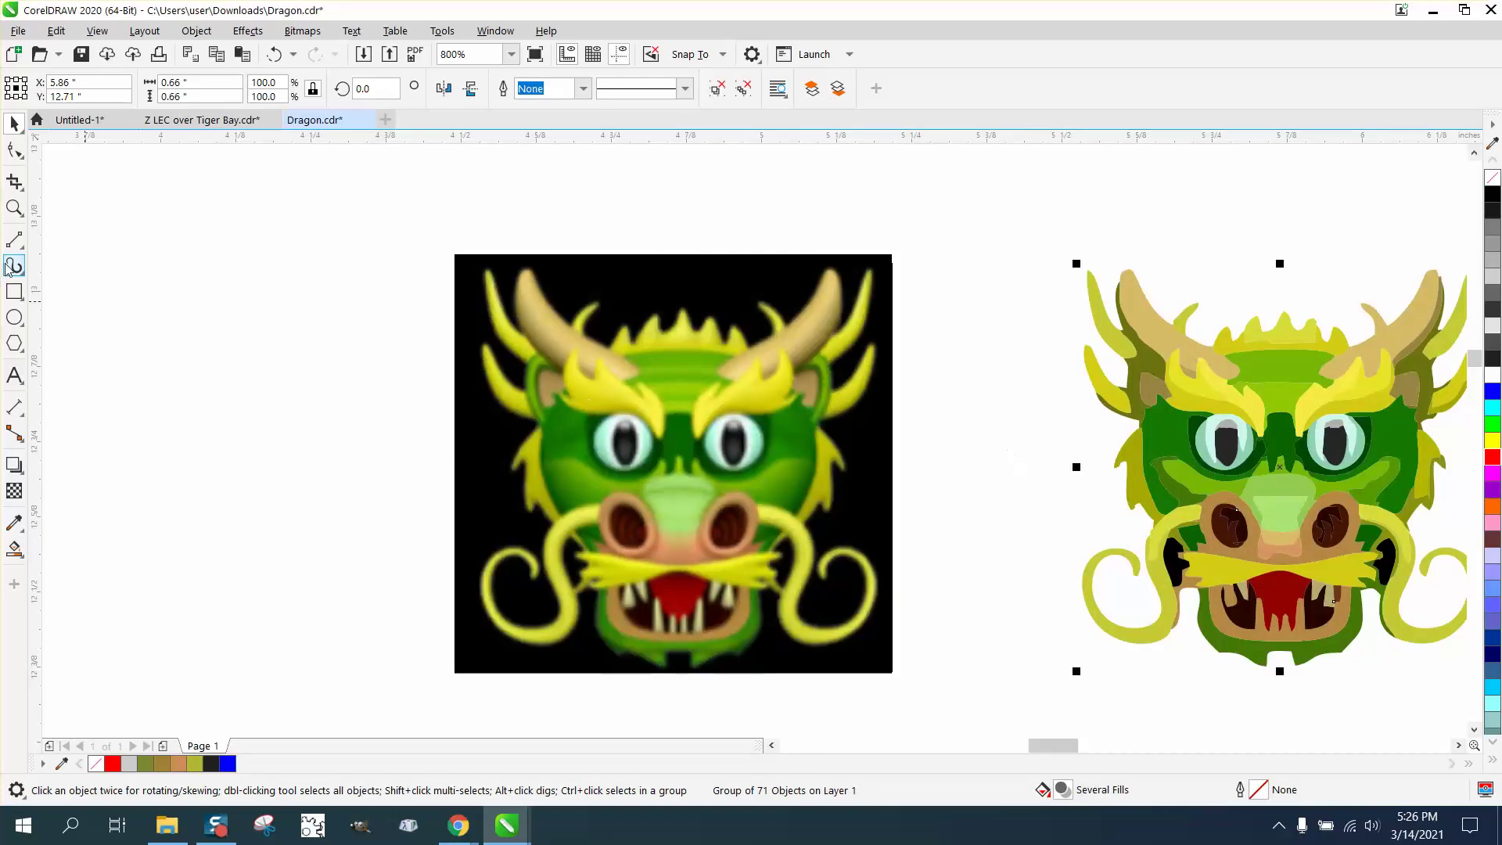
# Zoom in to inspect the trace's nose, mouth and right cheek whisker
pyautogui.click(14, 207)
pyautogui.moveTo(1288, 580); pyautogui.dragTo(1381, 626)
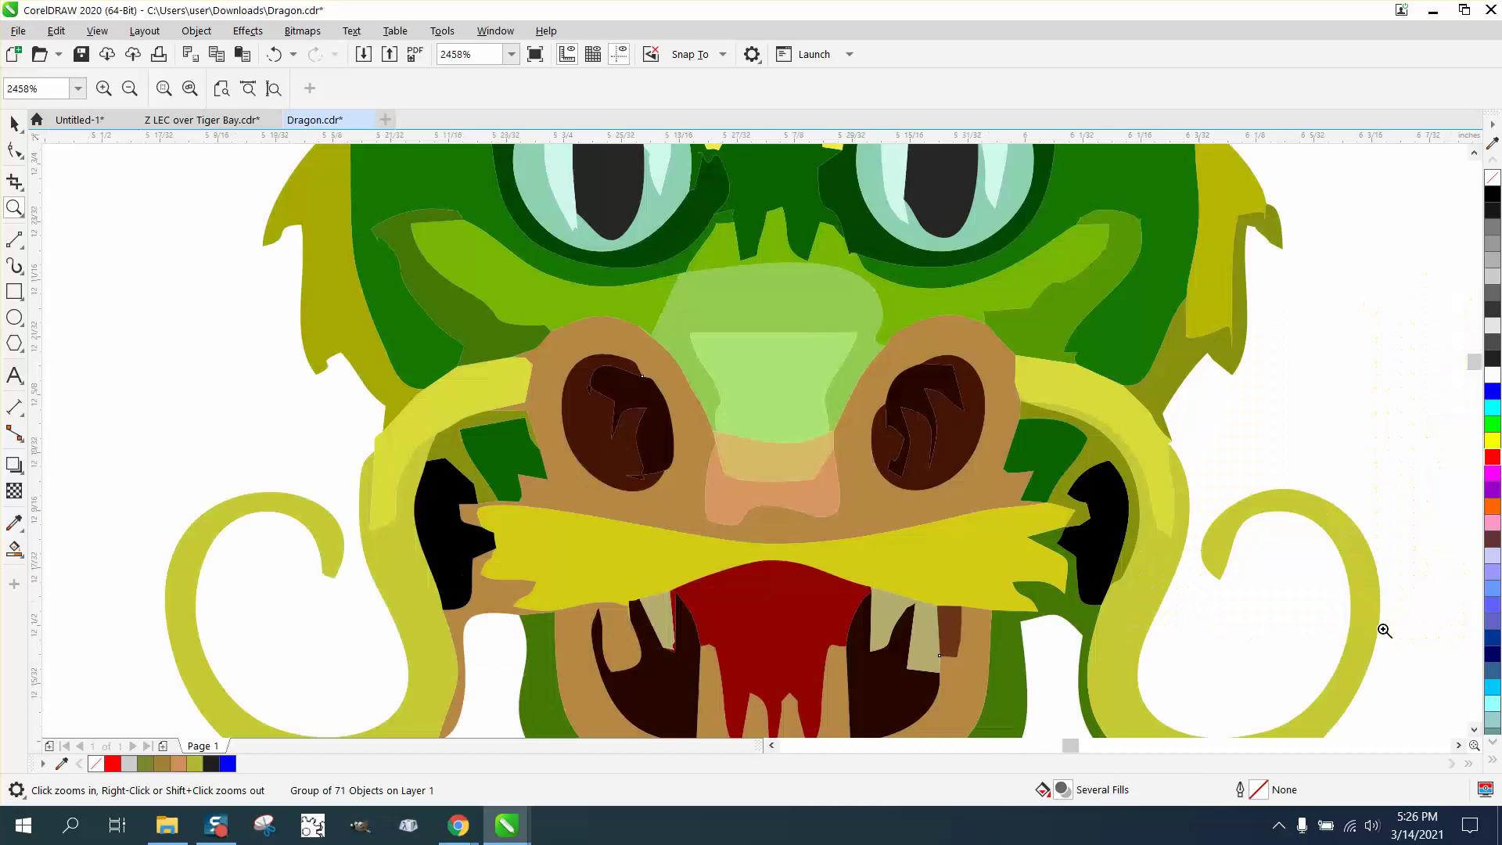
pyautogui.rightClick(775, 413)
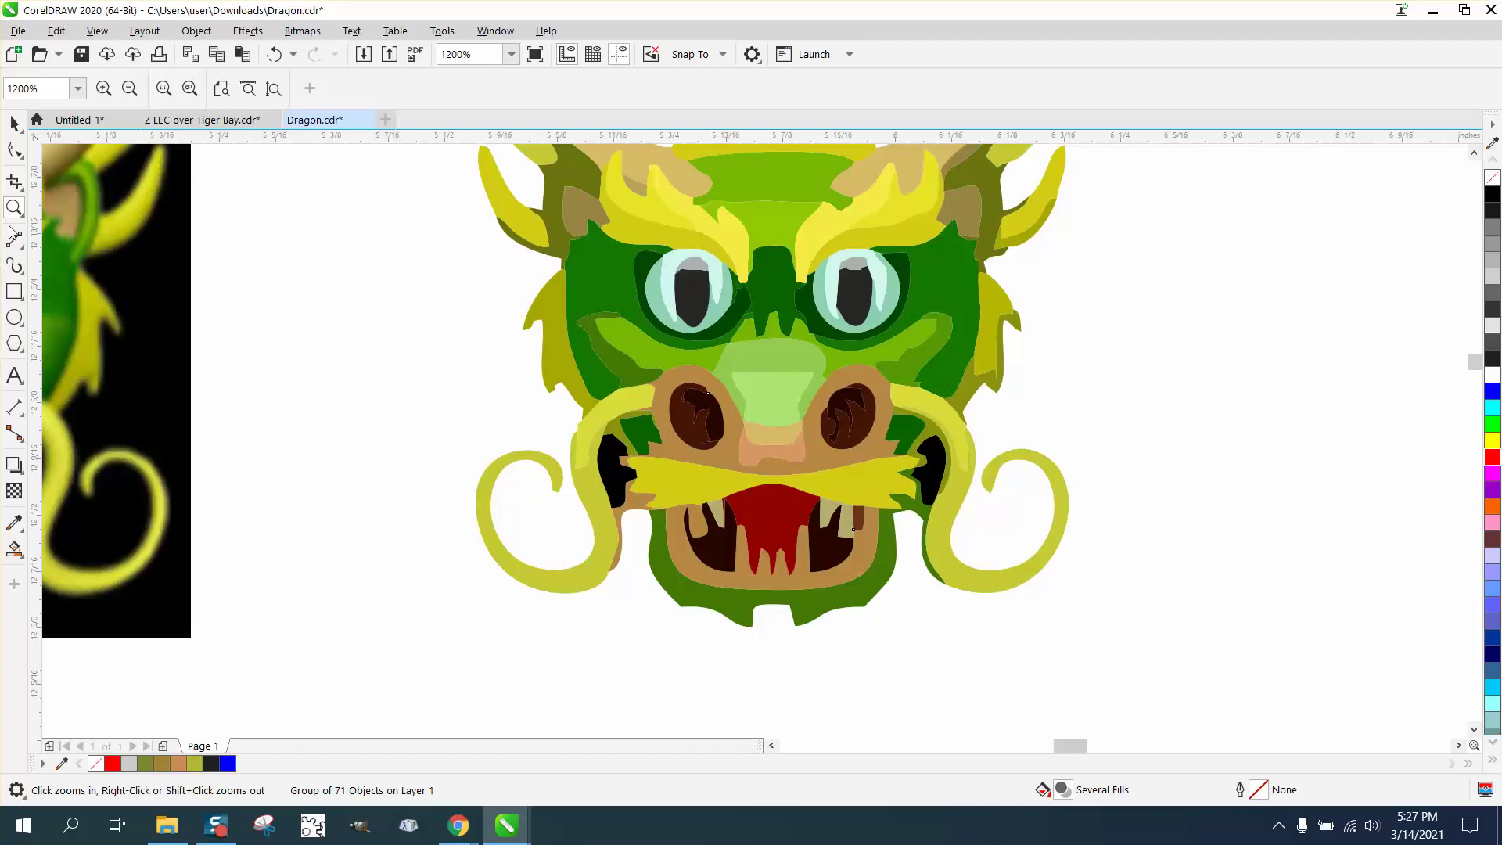
pyautogui.moveTo(808, 370); pyautogui.dragTo(1134, 528)
pyautogui.rightClick(568, 417)
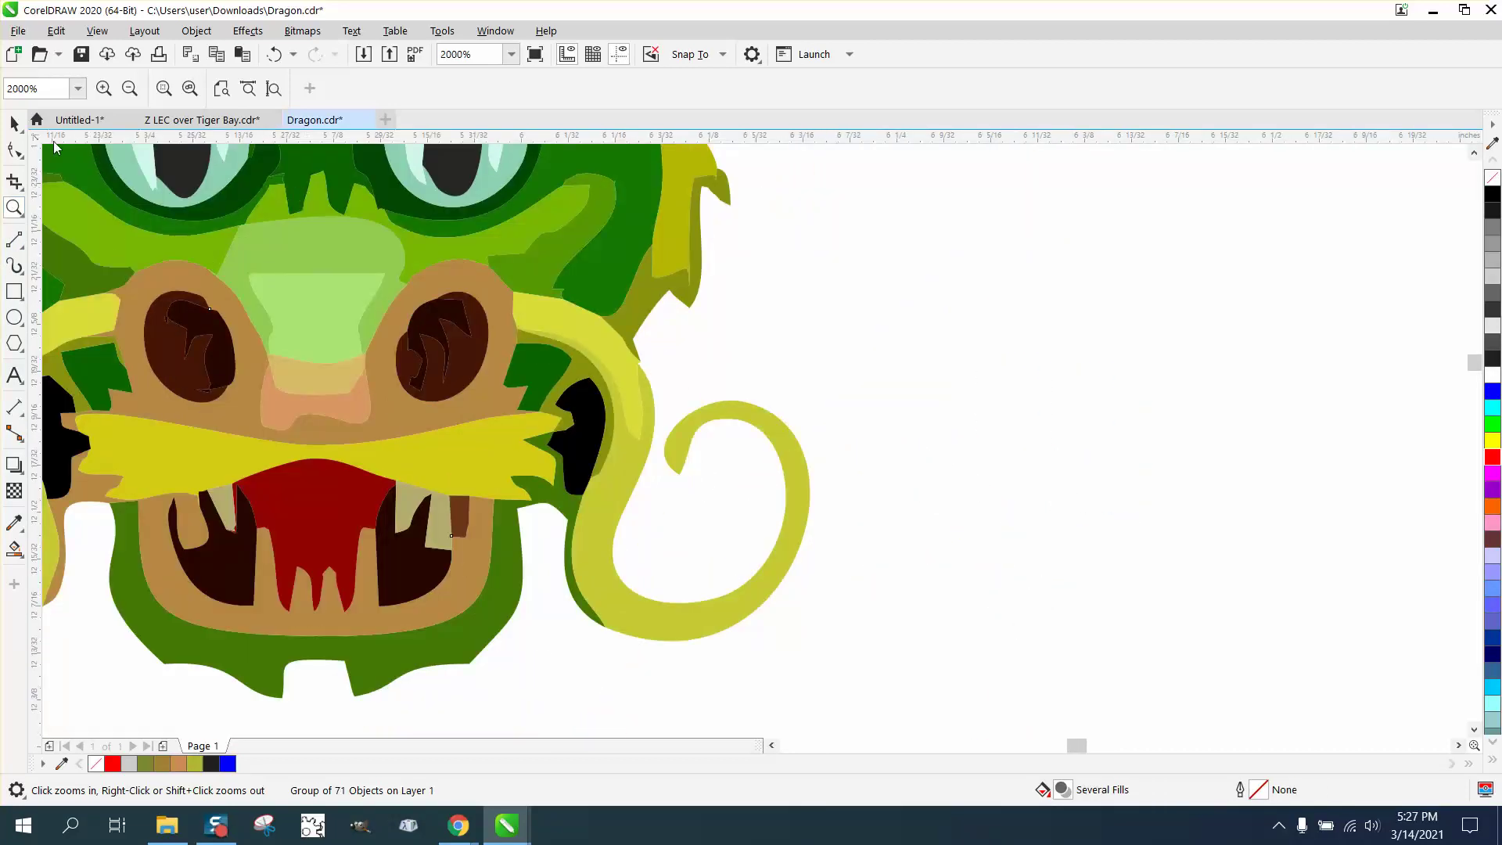
# Ungroup the 71-object dragon trace into separate shapes
pyautogui.doubleClick(14, 123)
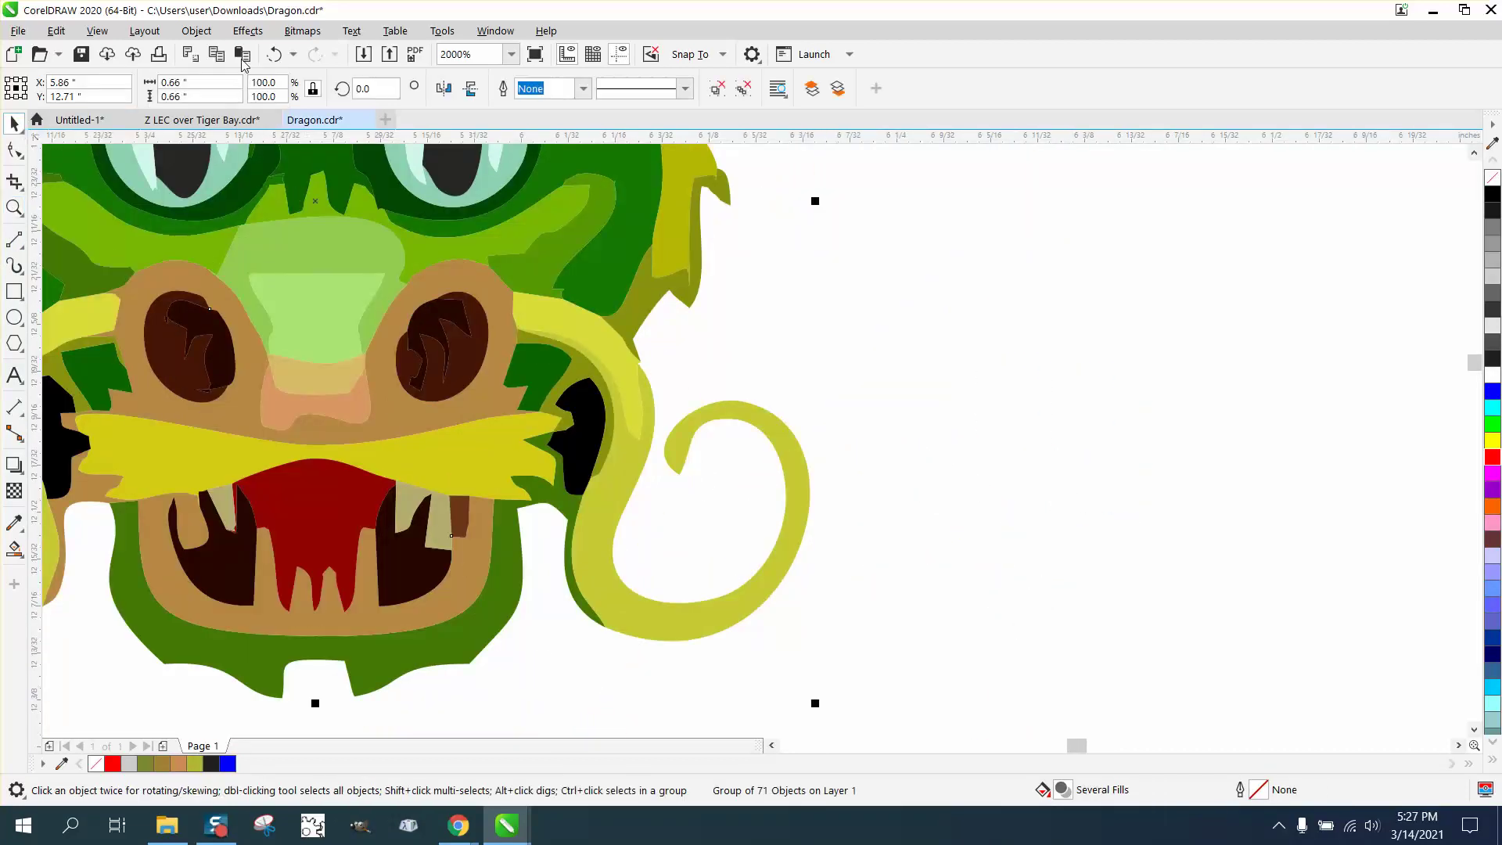
pyautogui.click(196, 30)
pyautogui.moveTo(248, 335)
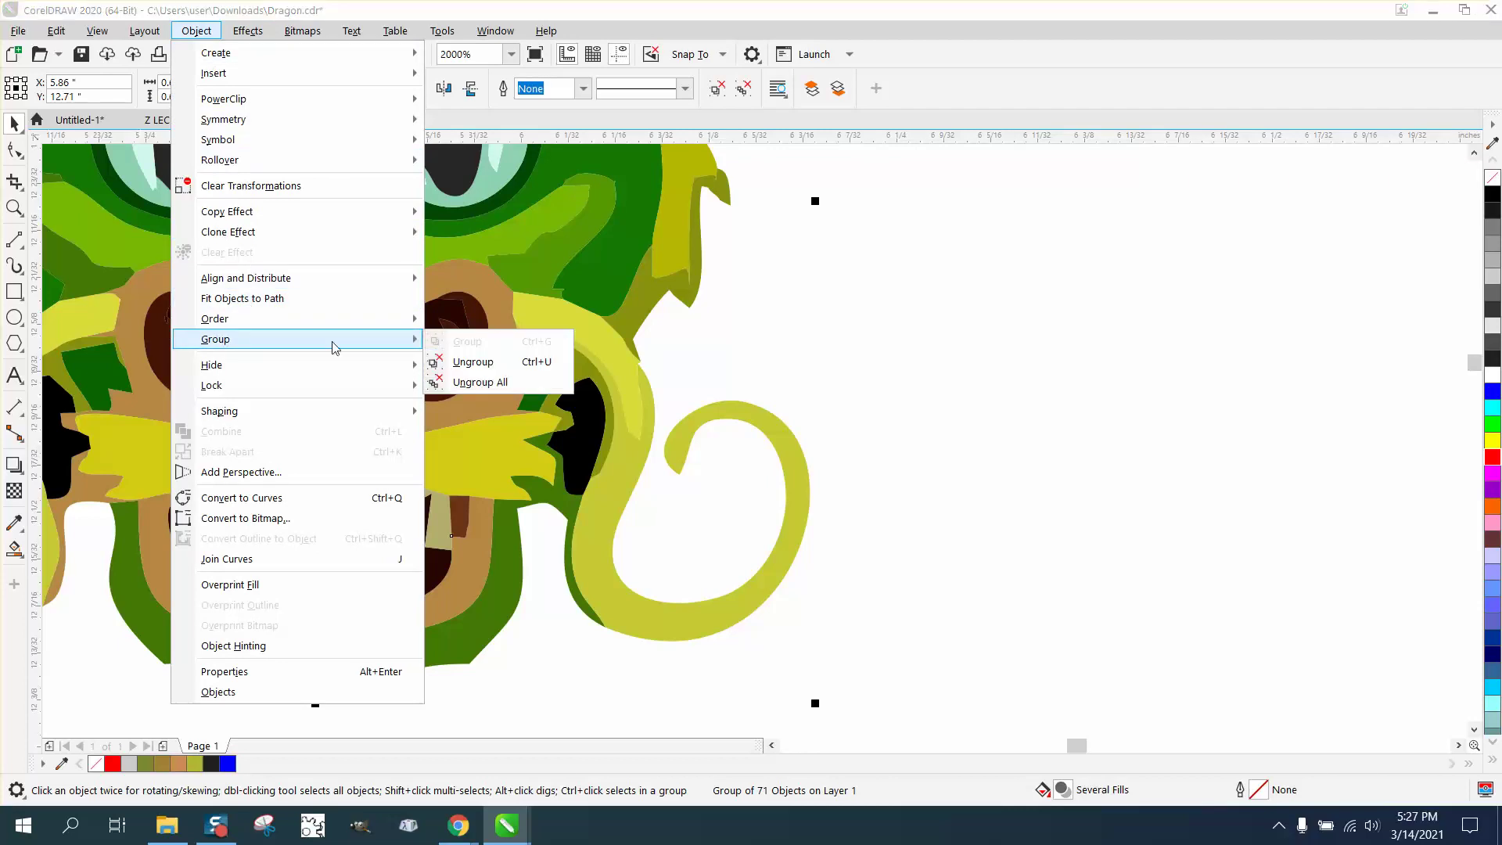
pyautogui.click(450, 359)
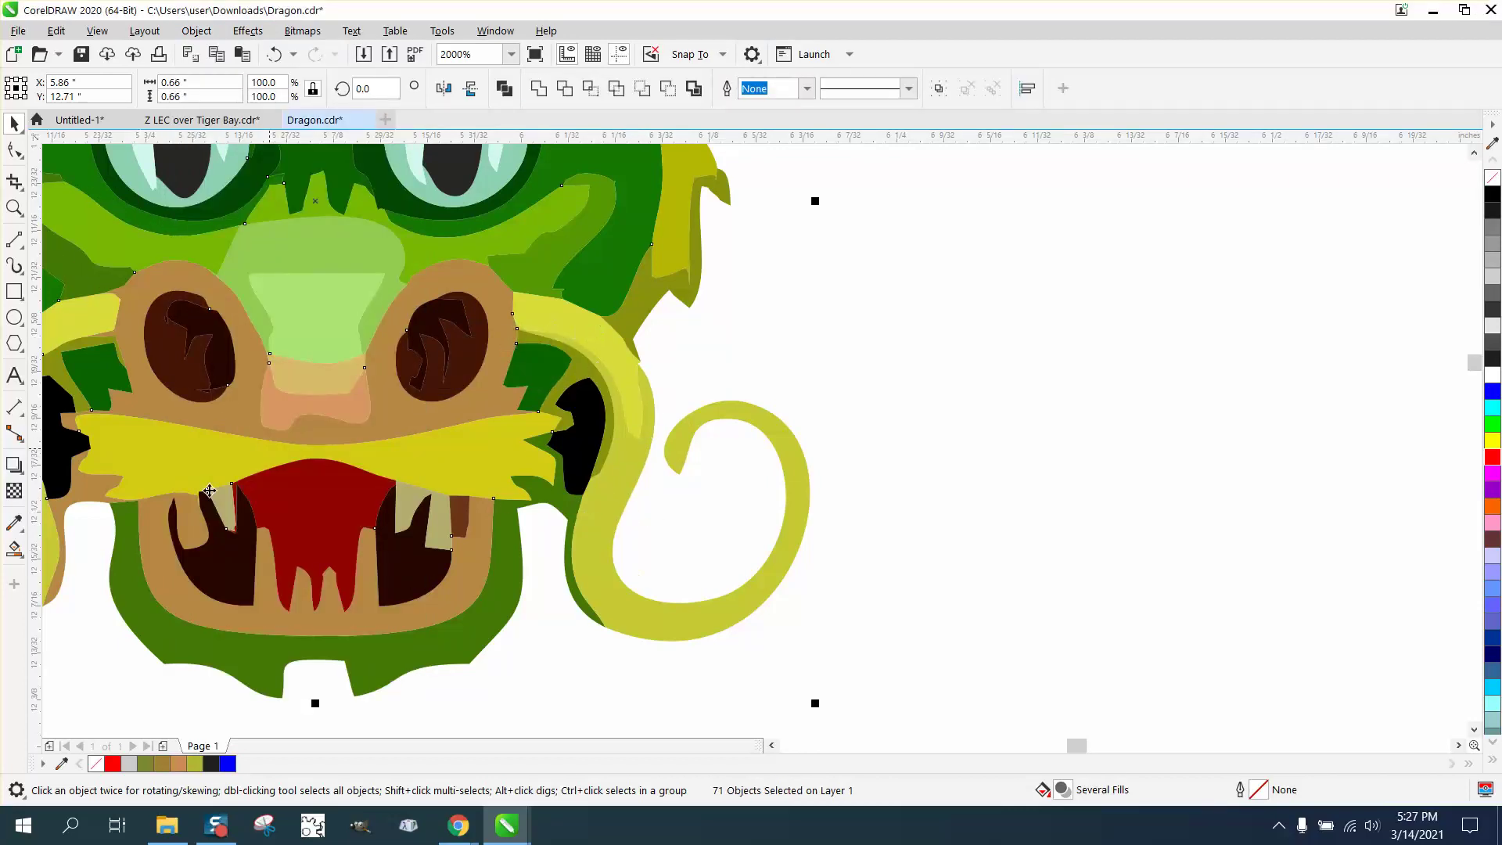
# Set up Smart Fill with the whisker's yellow-green #C7CA36 sampled as fill colour
pyautogui.click(22, 562)
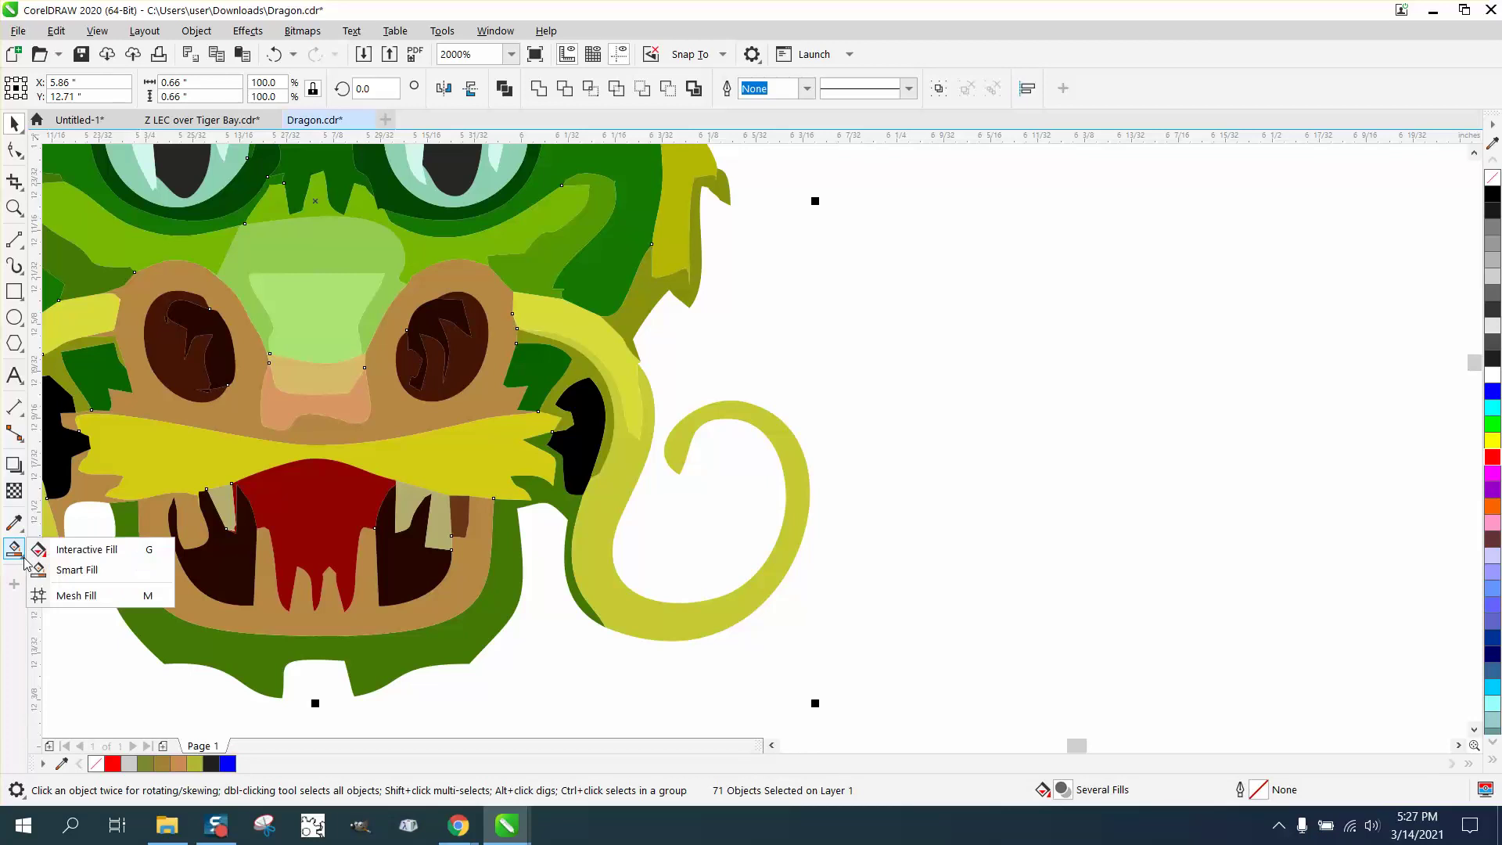
pyautogui.click(71, 572)
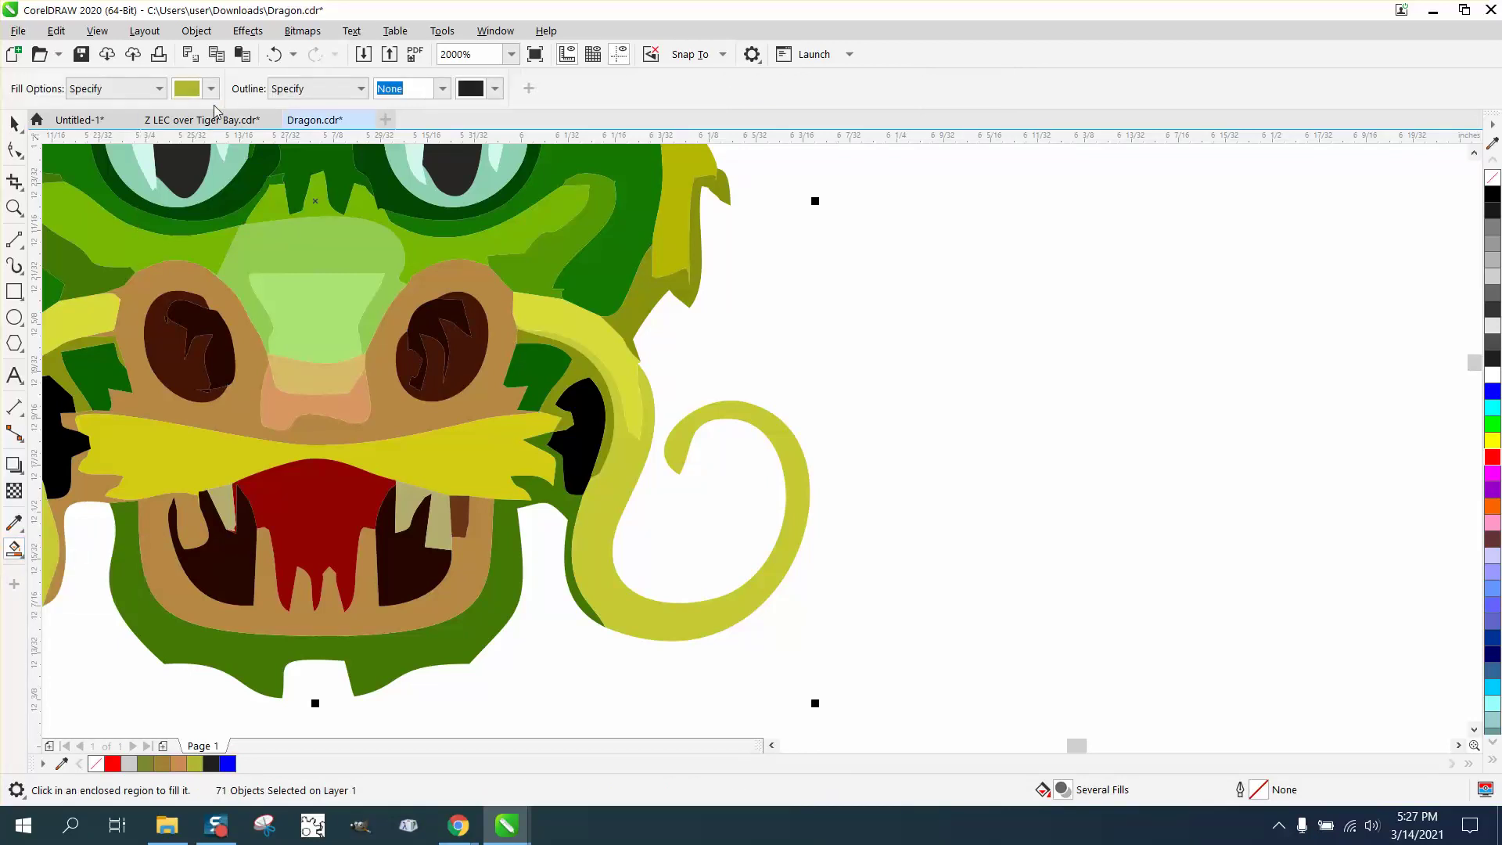
pyautogui.click(212, 88)
pyautogui.click(360, 364)
pyautogui.click(611, 497)
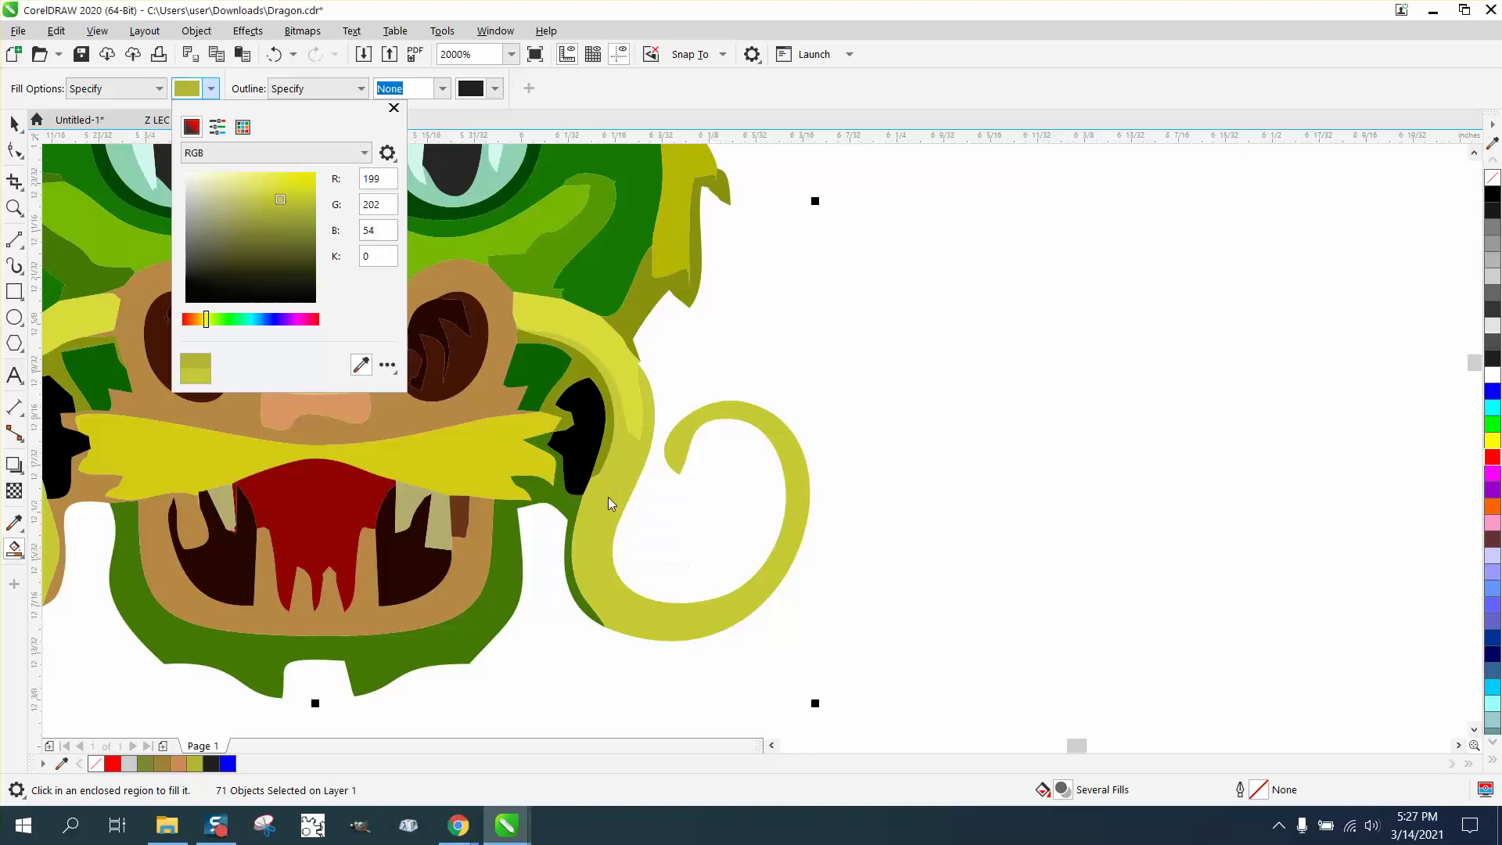
pyautogui.click(622, 383)
# Fill the gaps around the right whisker and the left whisker curl
pyautogui.click(619, 418)
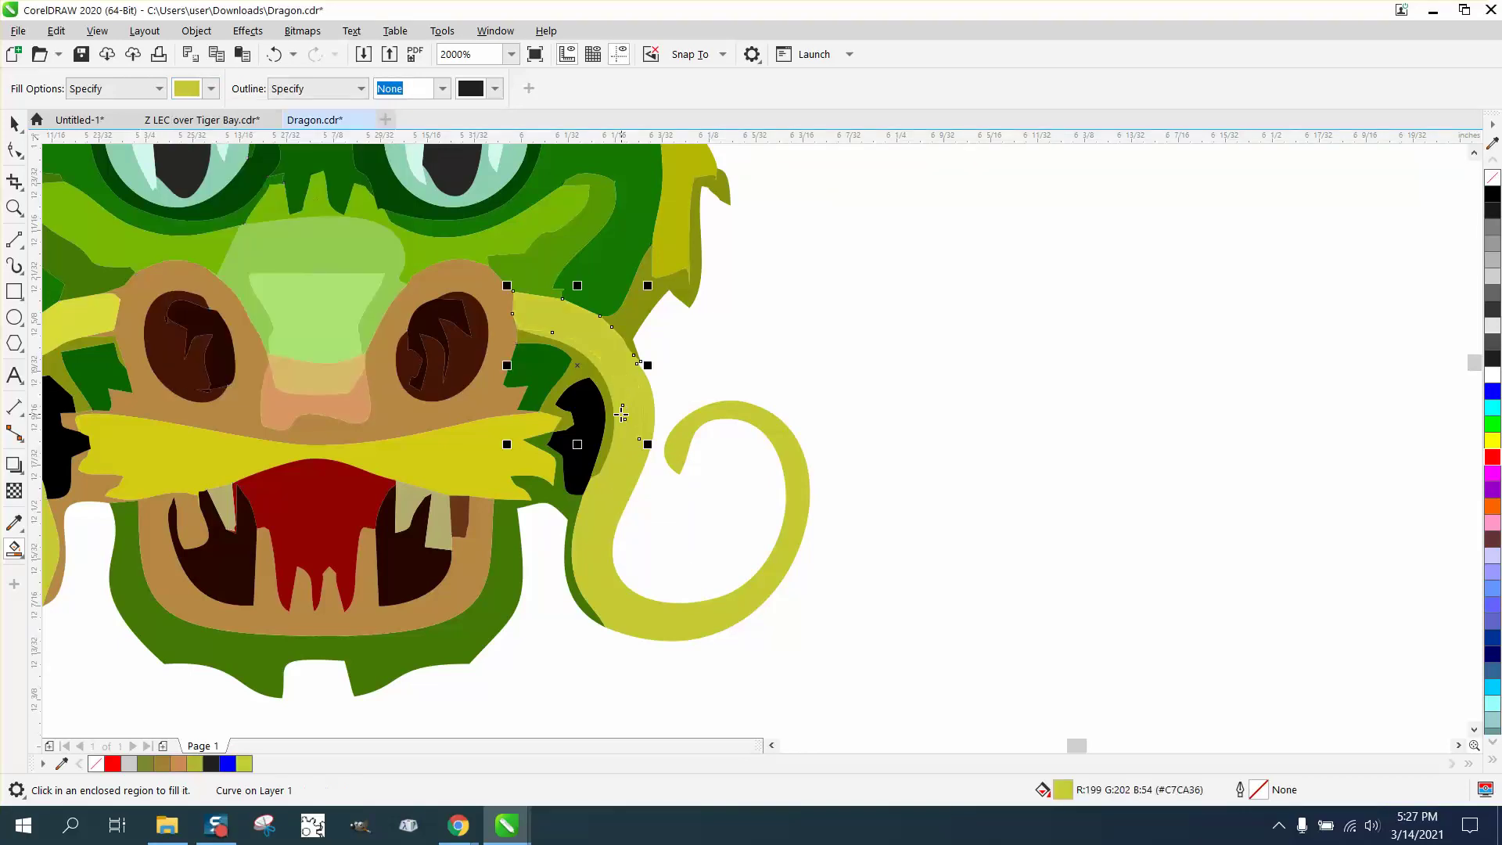
pyautogui.click(611, 418)
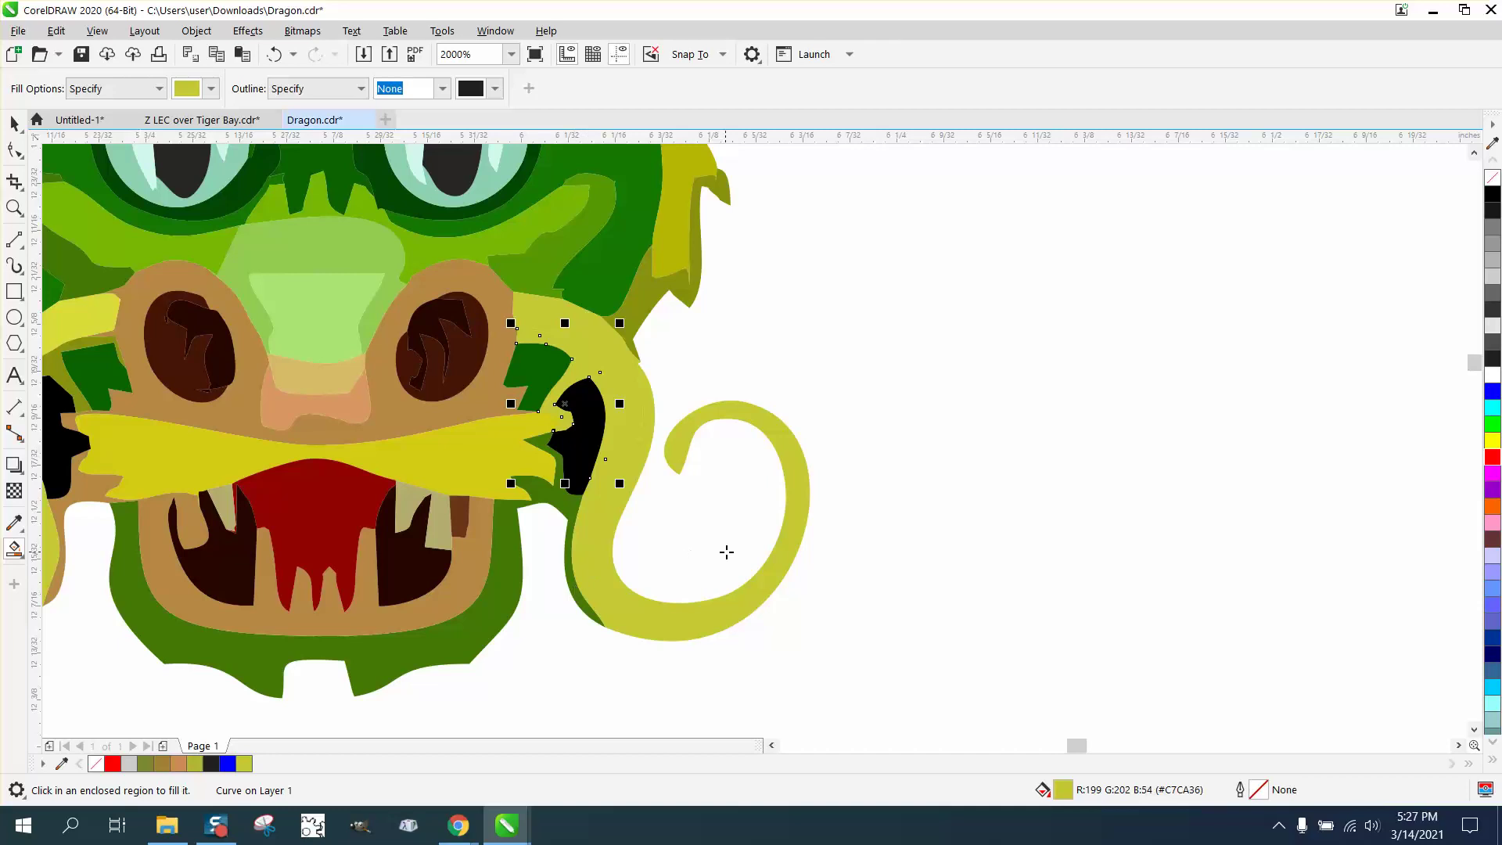
pyautogui.scroll(-1, 727, 552)
pyautogui.click(368, 527)
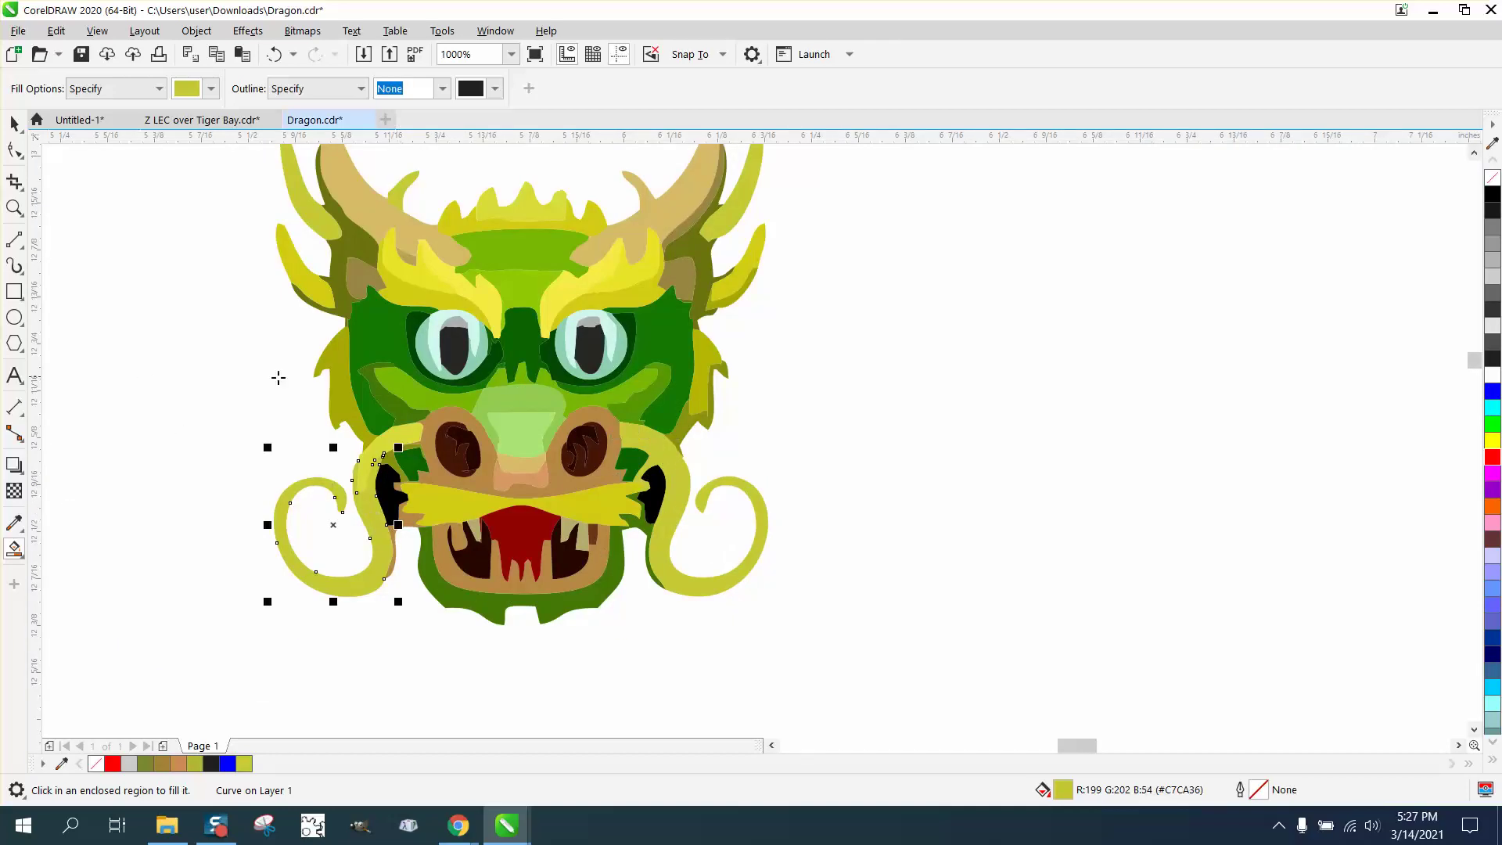
# Fill the upper part of the left whisker and zoom in on the lower jaw
pyautogui.click(394, 436)
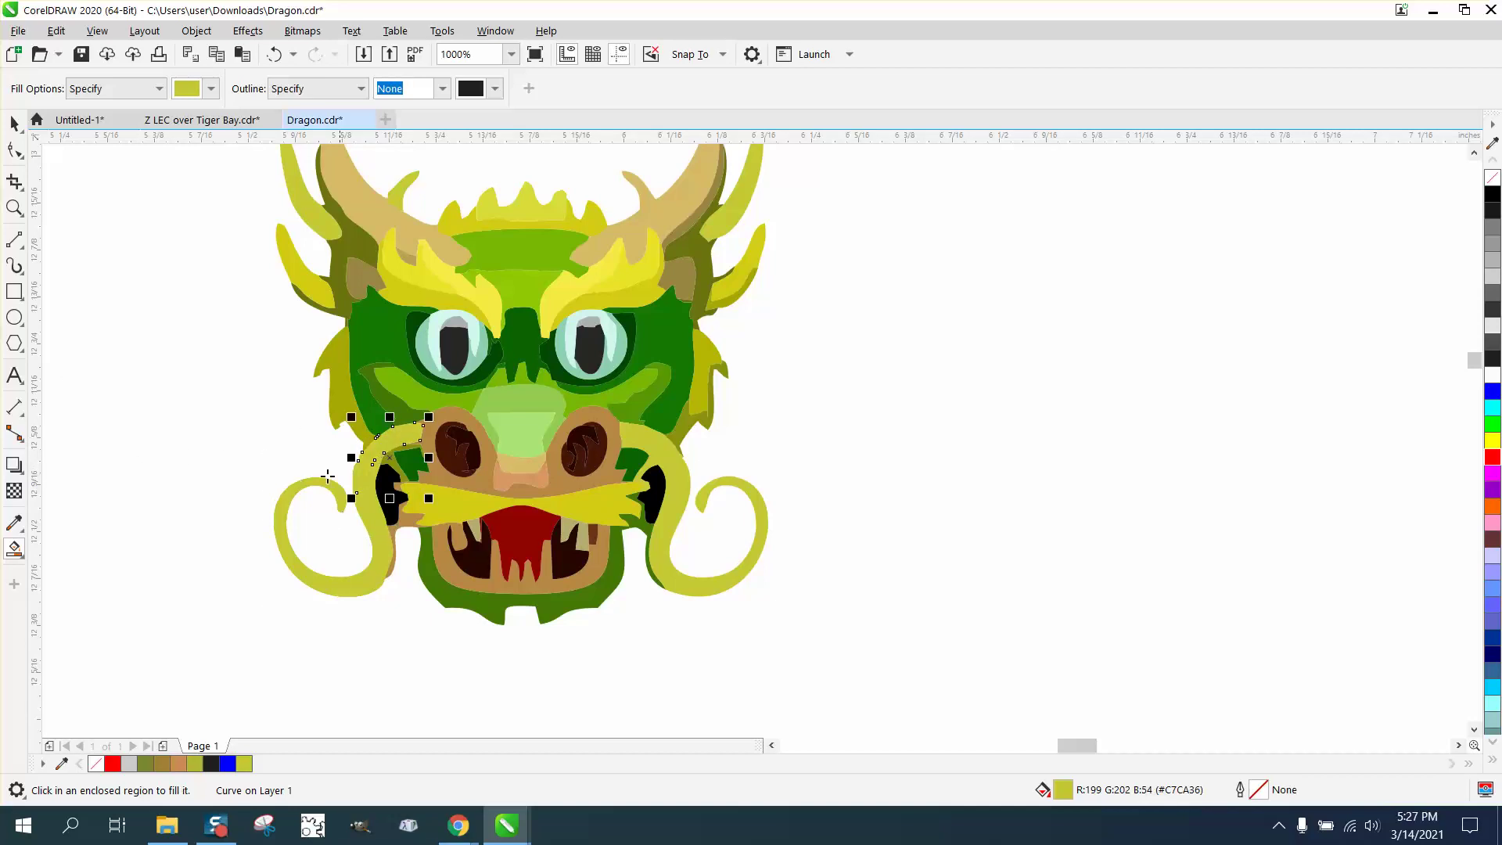
pyautogui.click(13, 209)
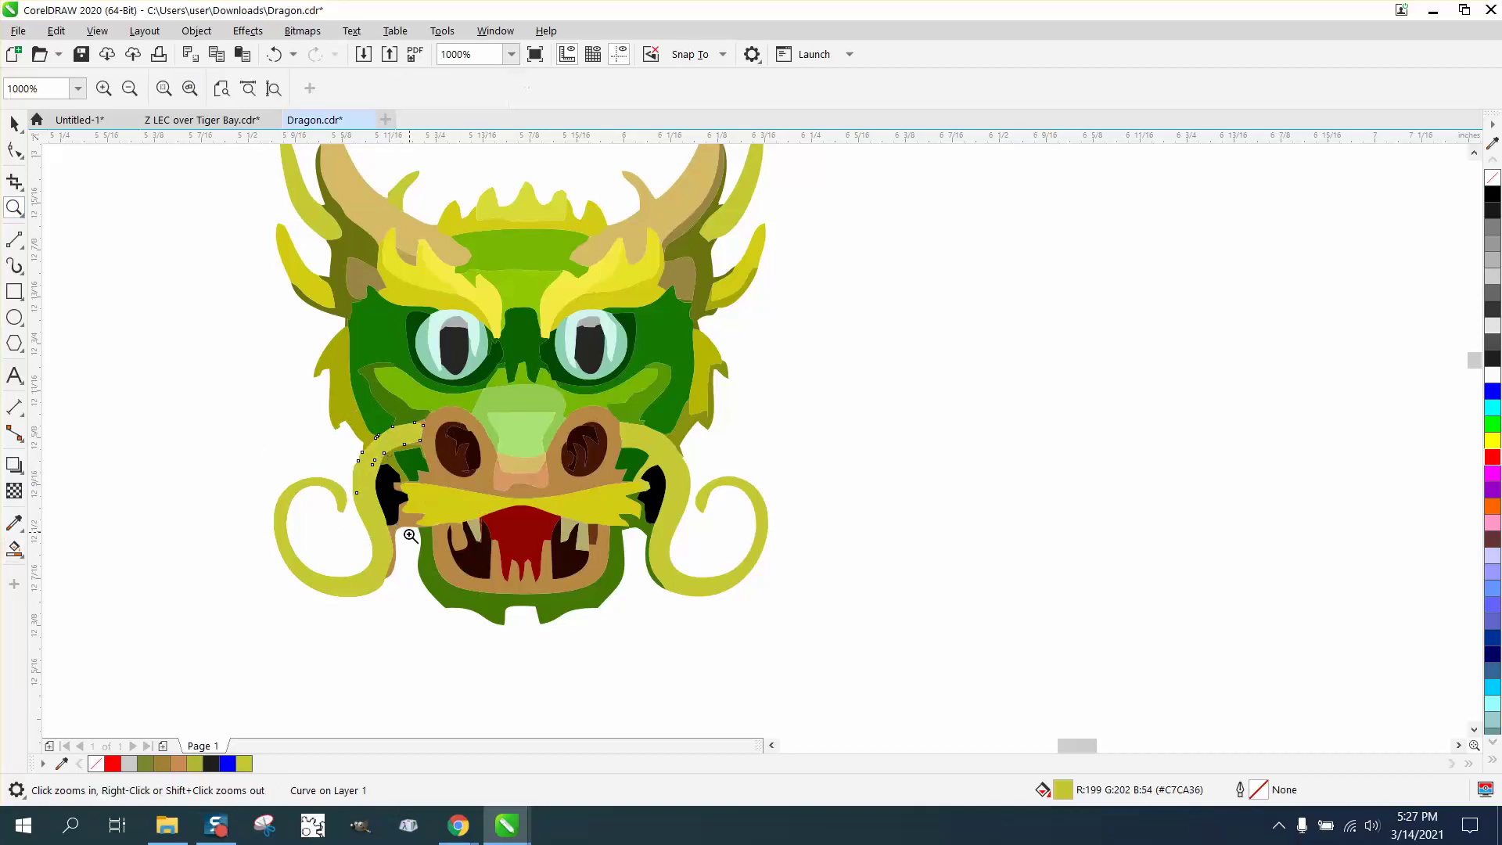
pyautogui.moveTo(412, 553); pyautogui.dragTo(636, 635)
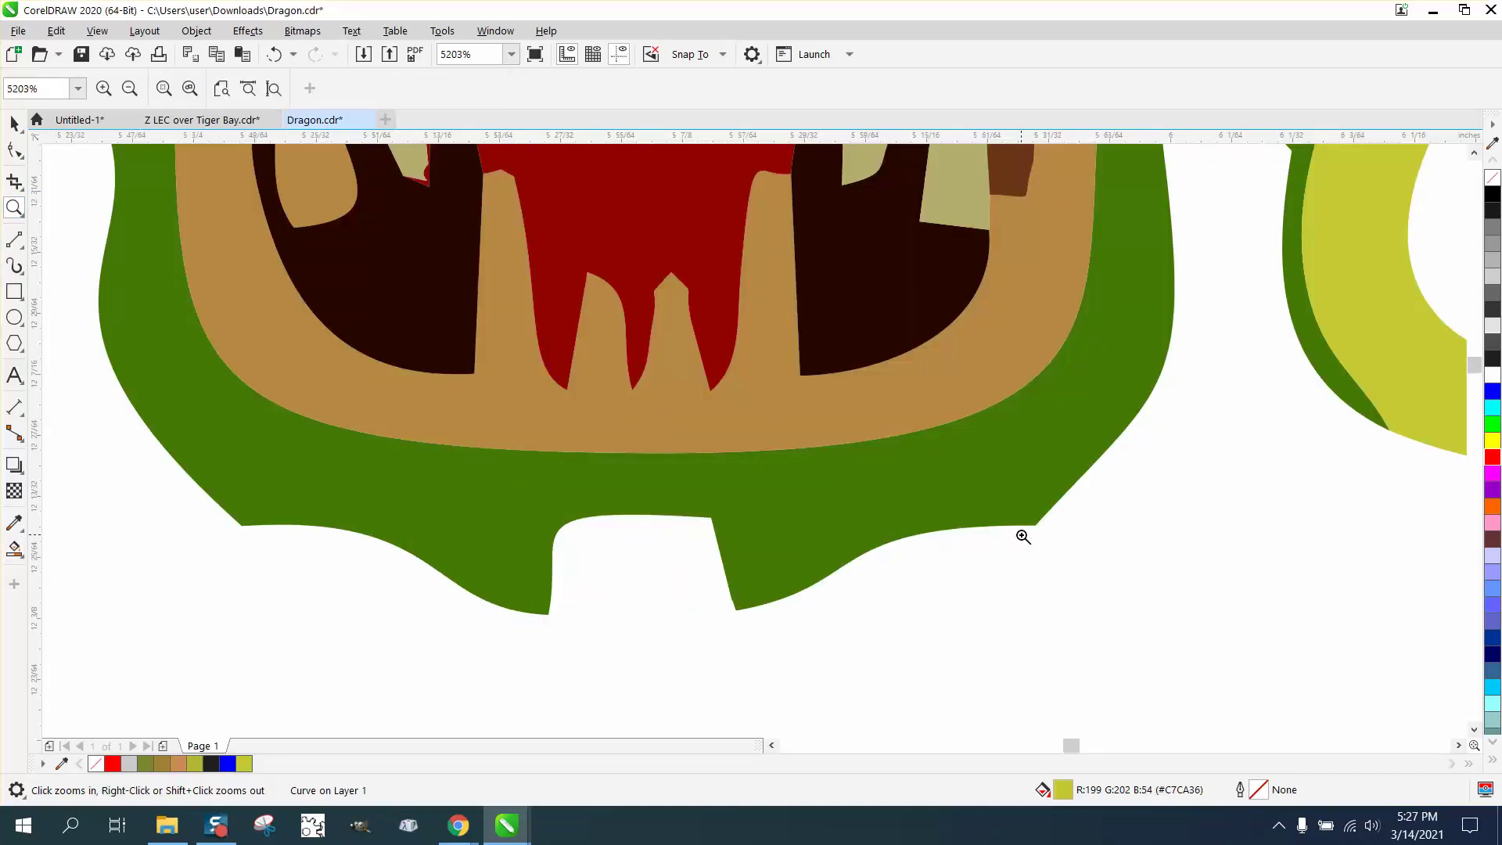
# Convert the jaw notch's curved segments to straight lines, removing the extra node
pyautogui.click(14, 149)
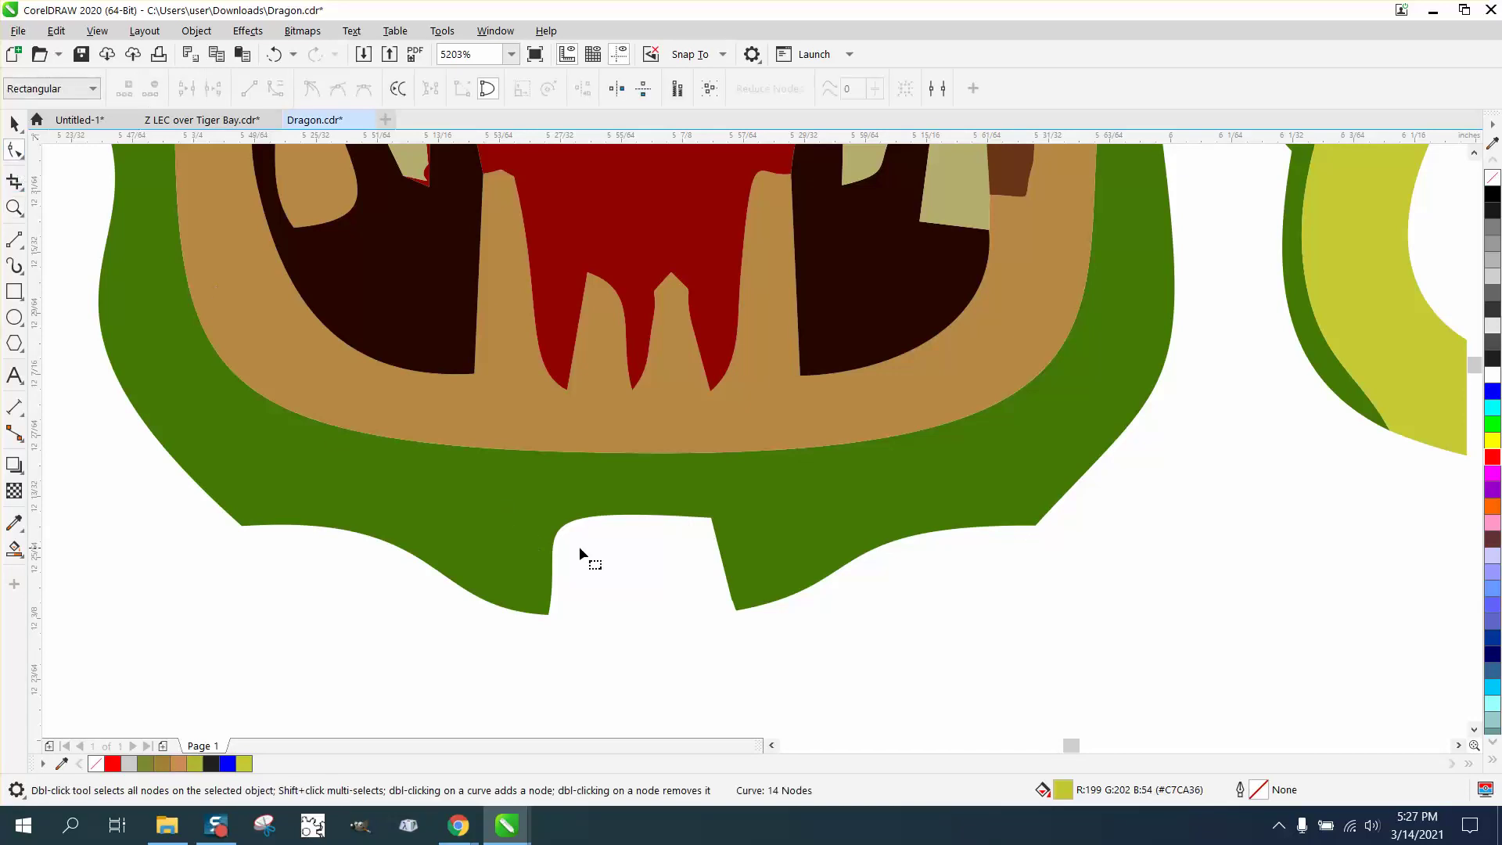
pyautogui.click(603, 512)
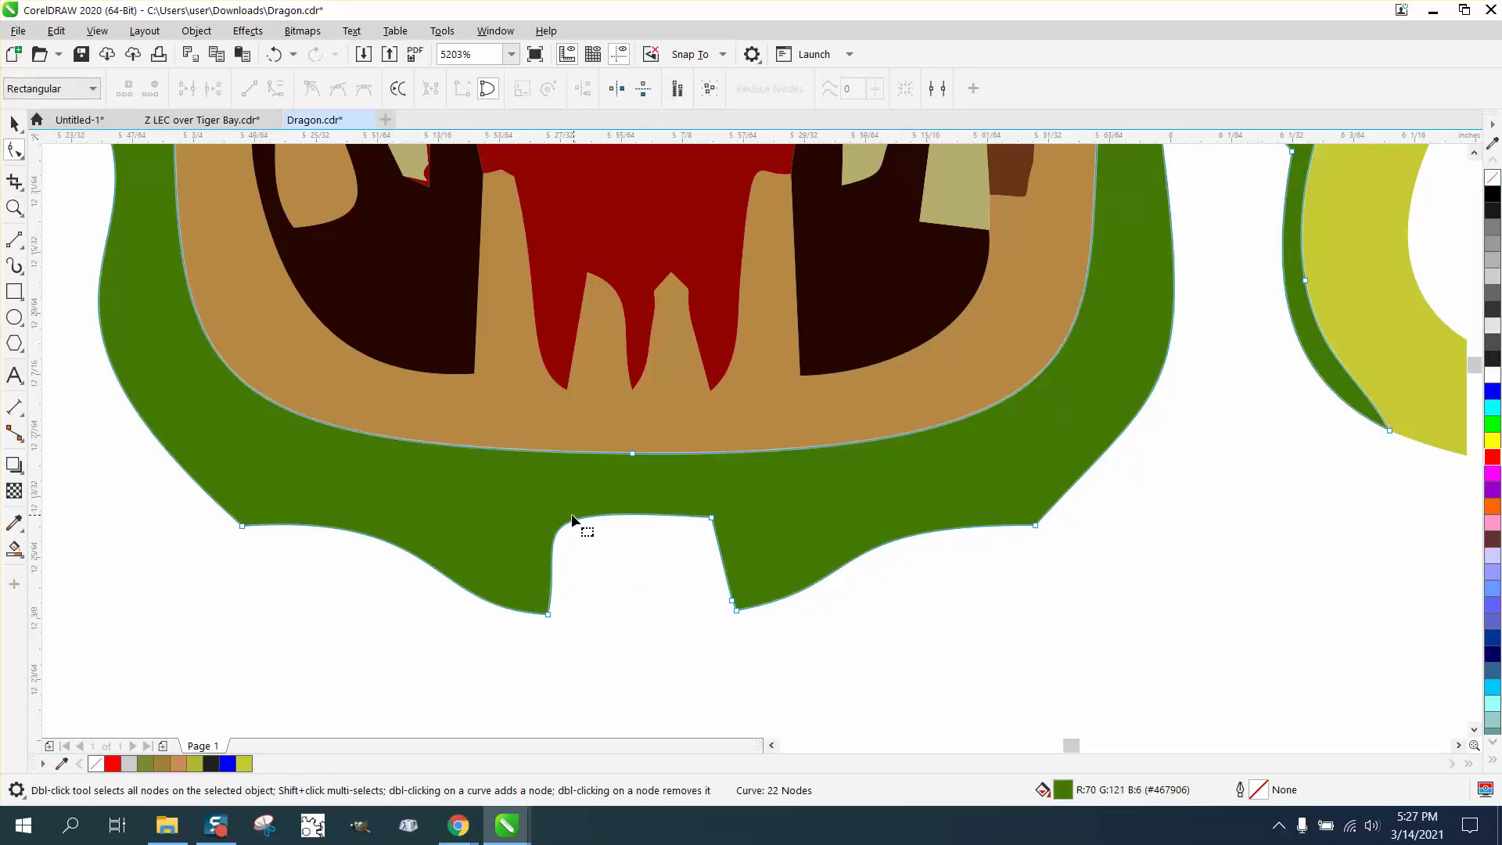
pyautogui.doubleClick(568, 523)
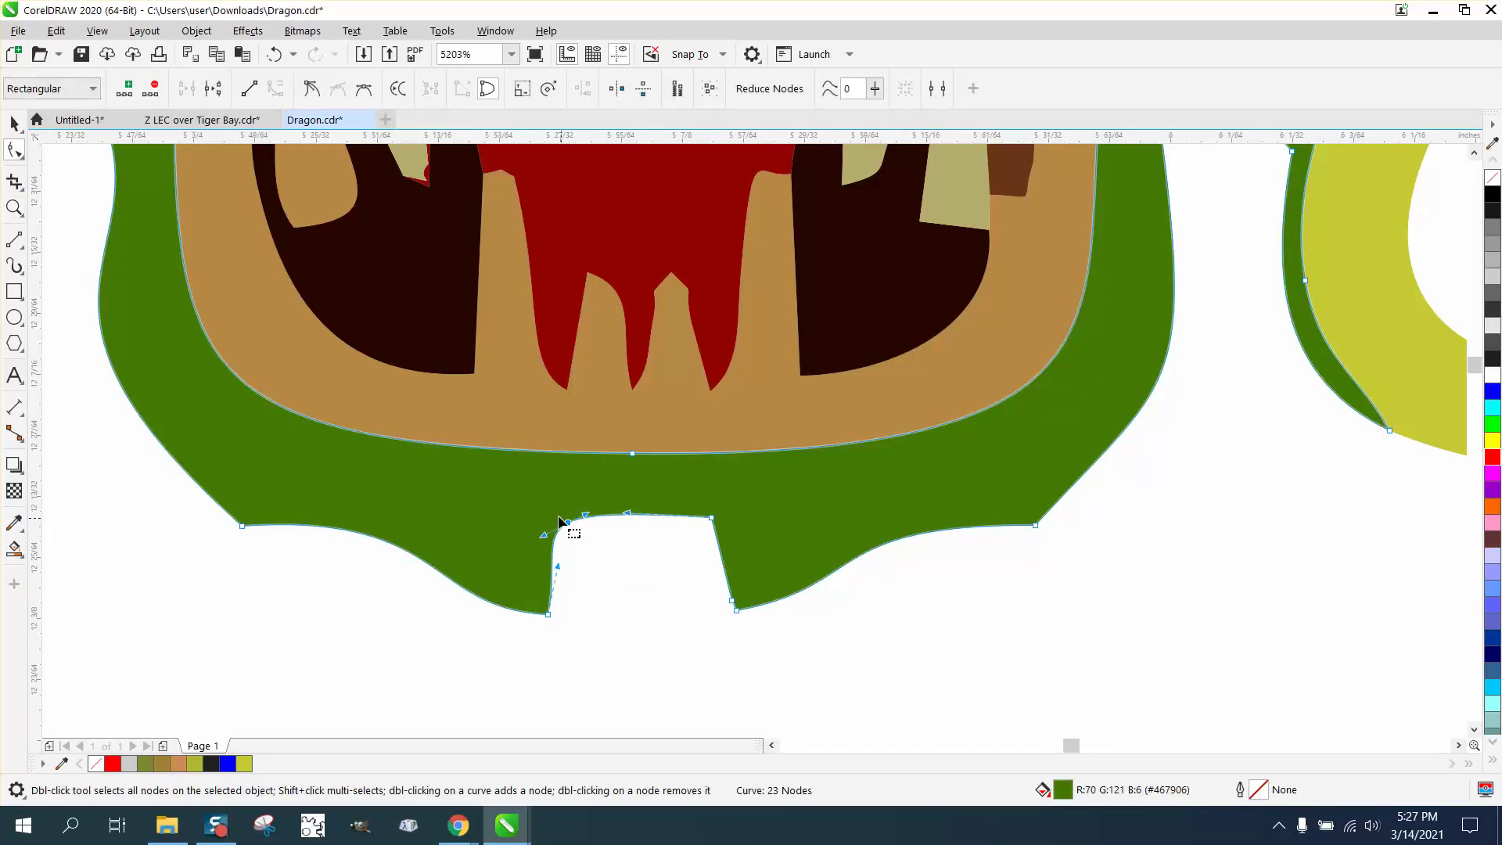
pyautogui.moveTo(539, 507); pyautogui.dragTo(742, 579)
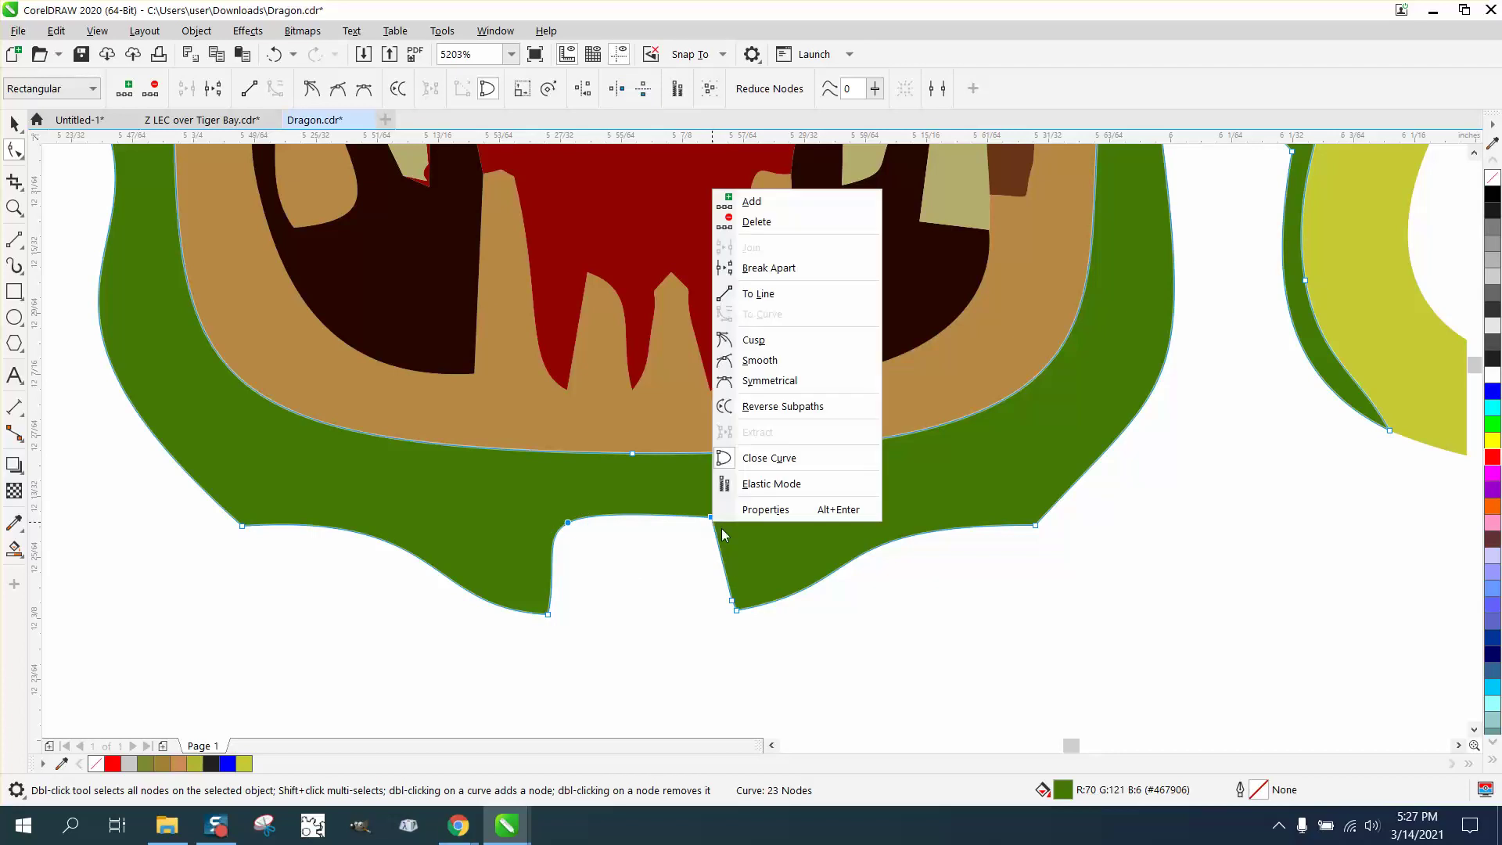
pyautogui.click(792, 296)
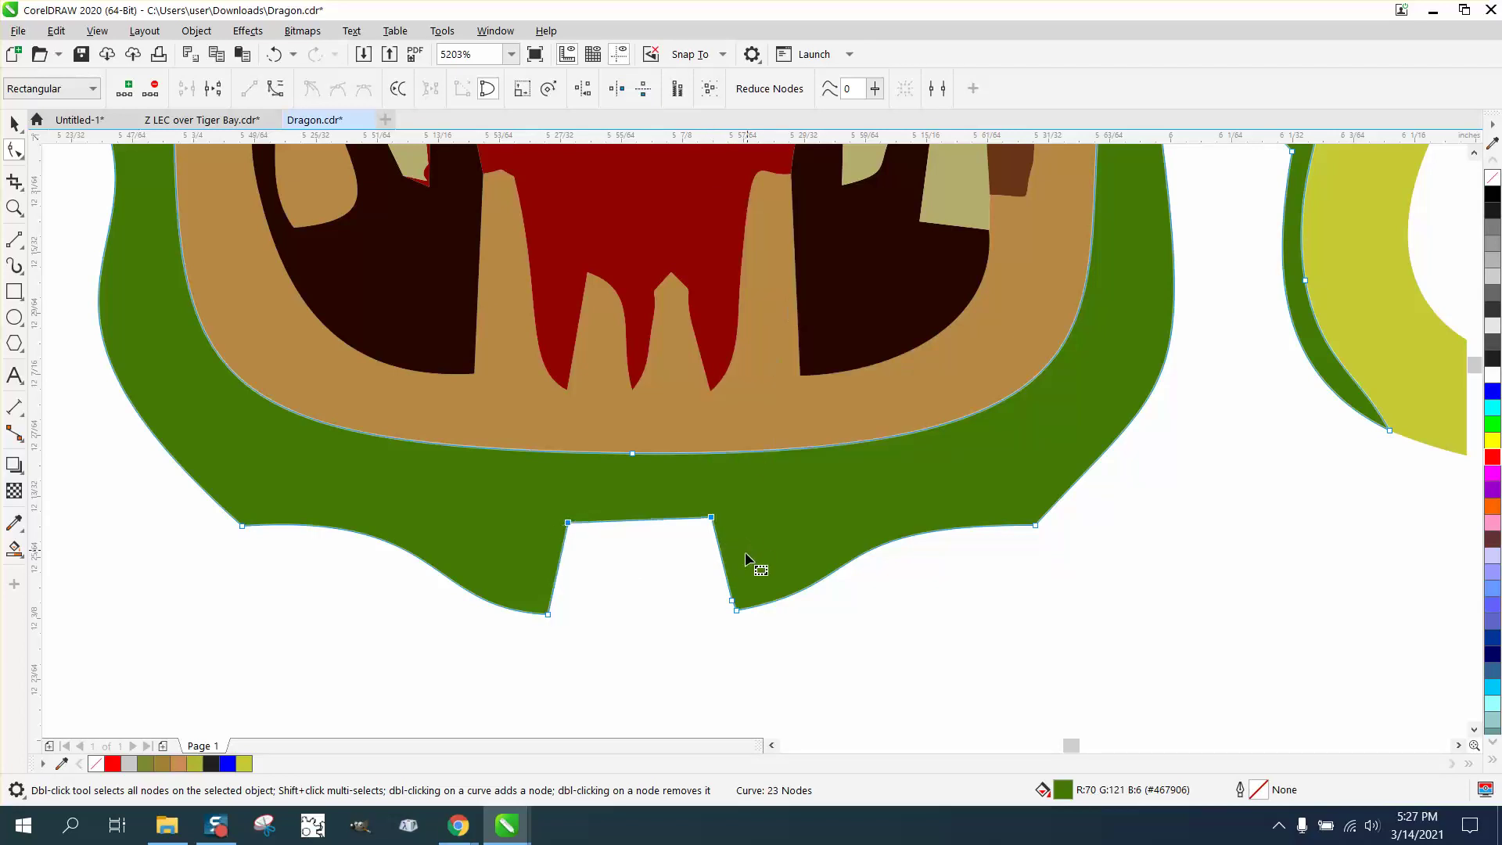
pyautogui.doubleClick(733, 603)
# Align the nodes on each side of the notch vertically into straight edges
pyautogui.moveTo(689, 491); pyautogui.dragTo(786, 635)
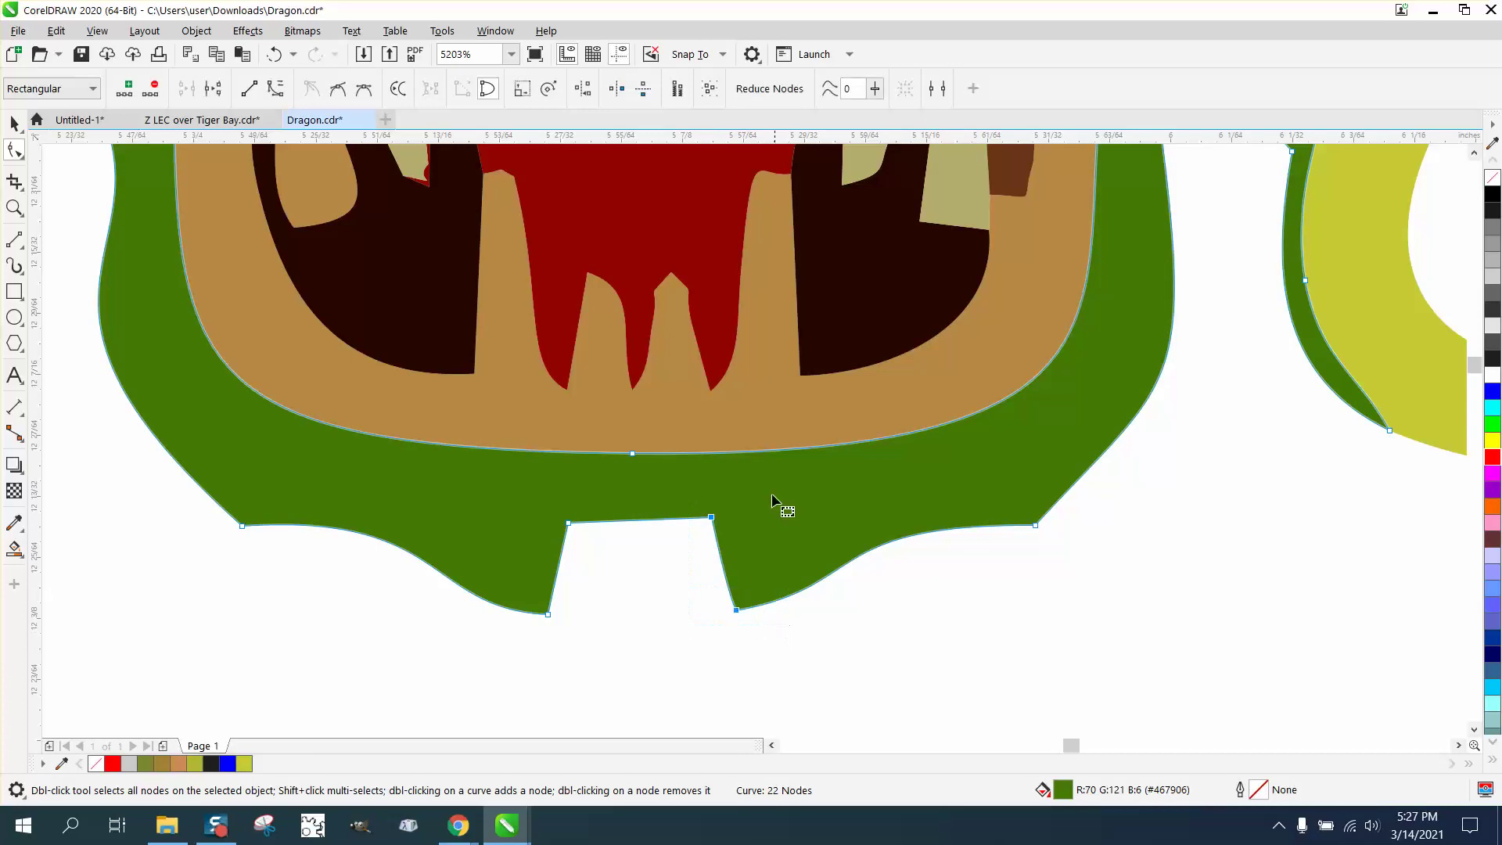
pyautogui.click(582, 91)
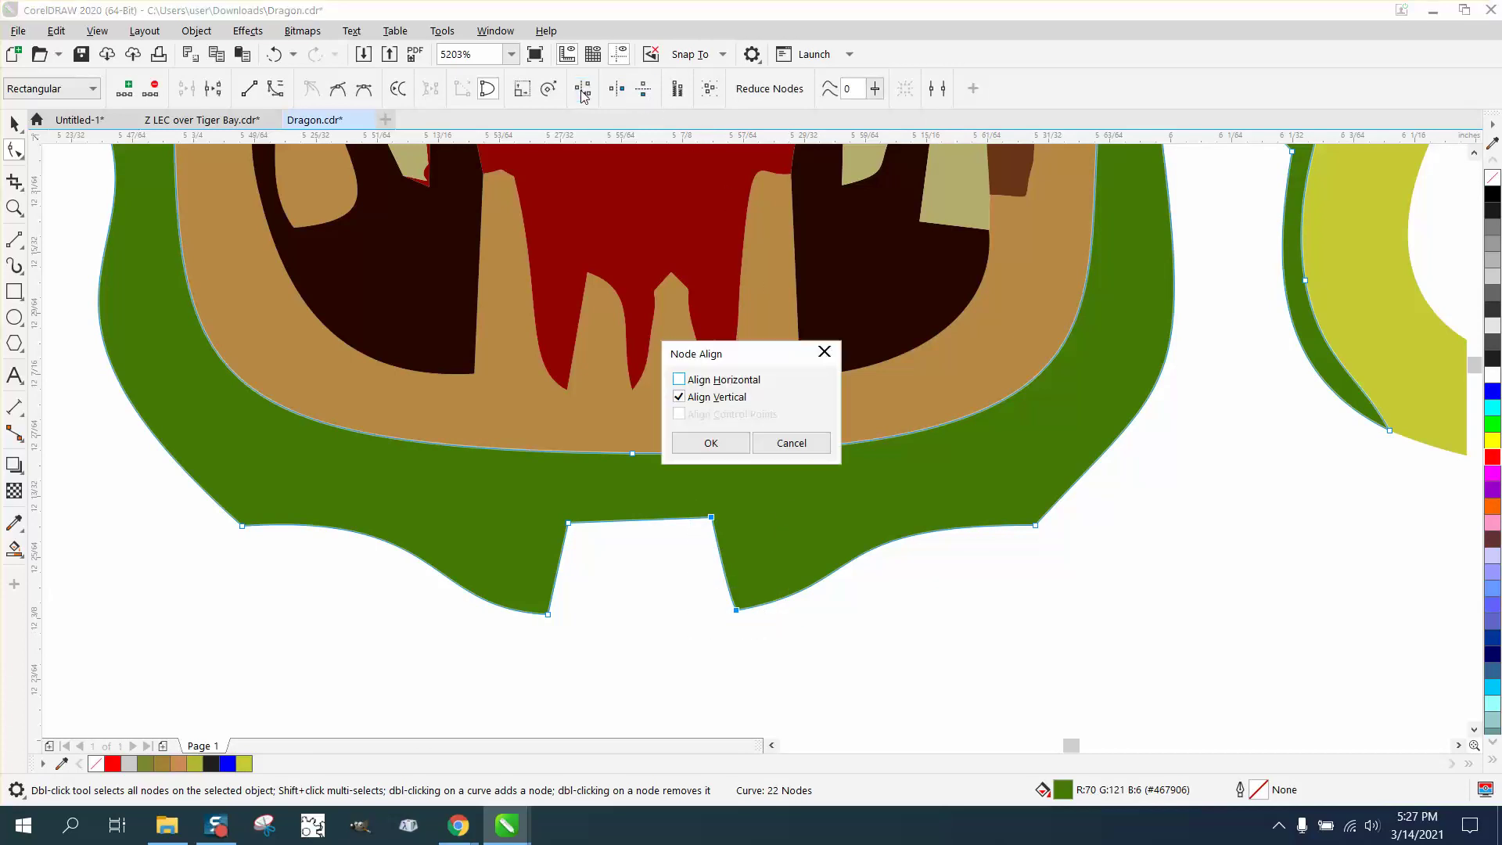
pyautogui.click(708, 442)
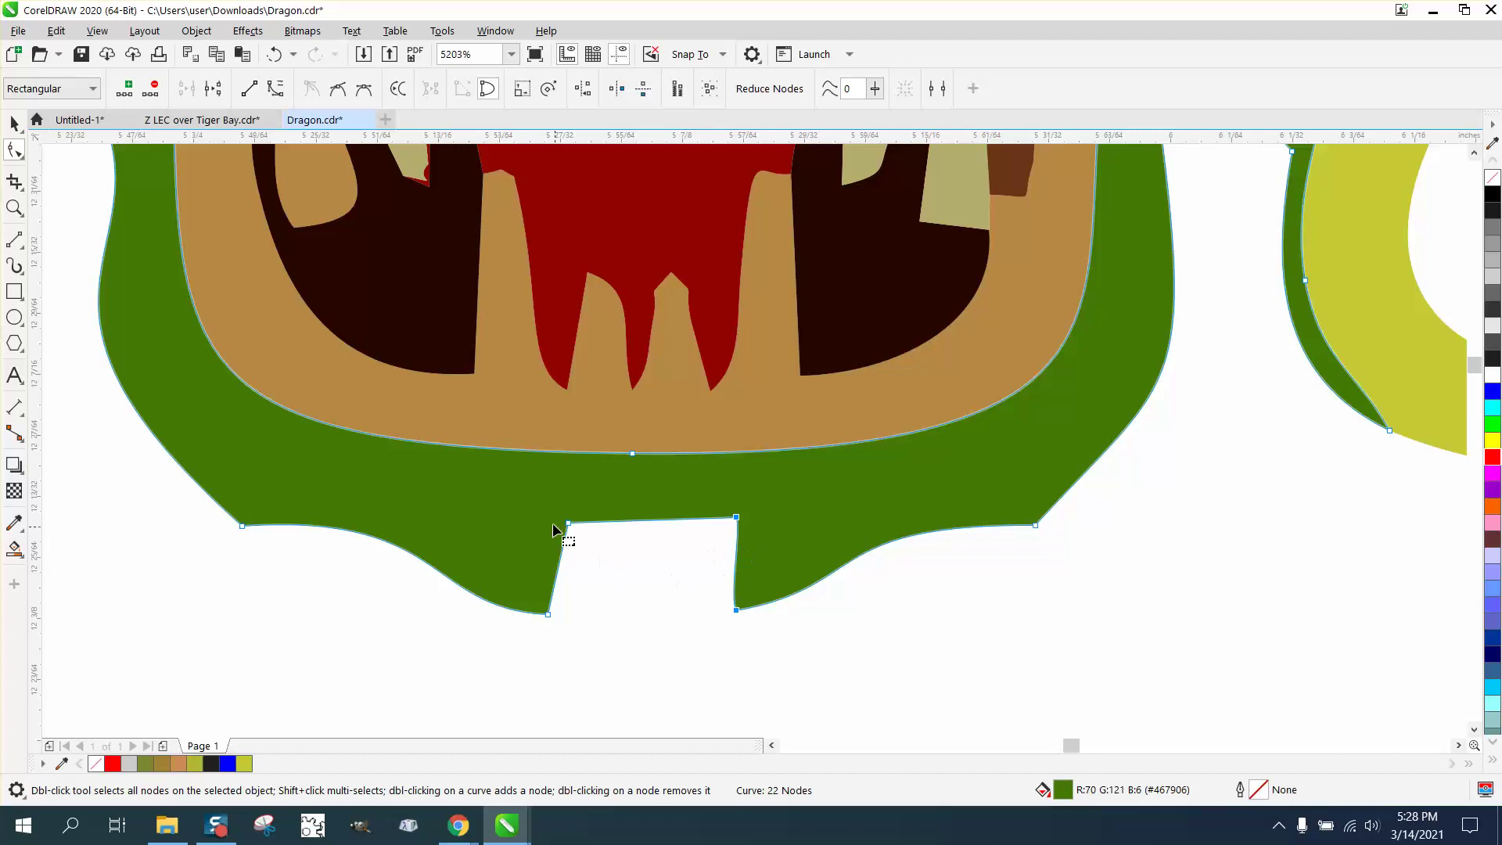
pyautogui.moveTo(522, 501); pyautogui.dragTo(618, 636)
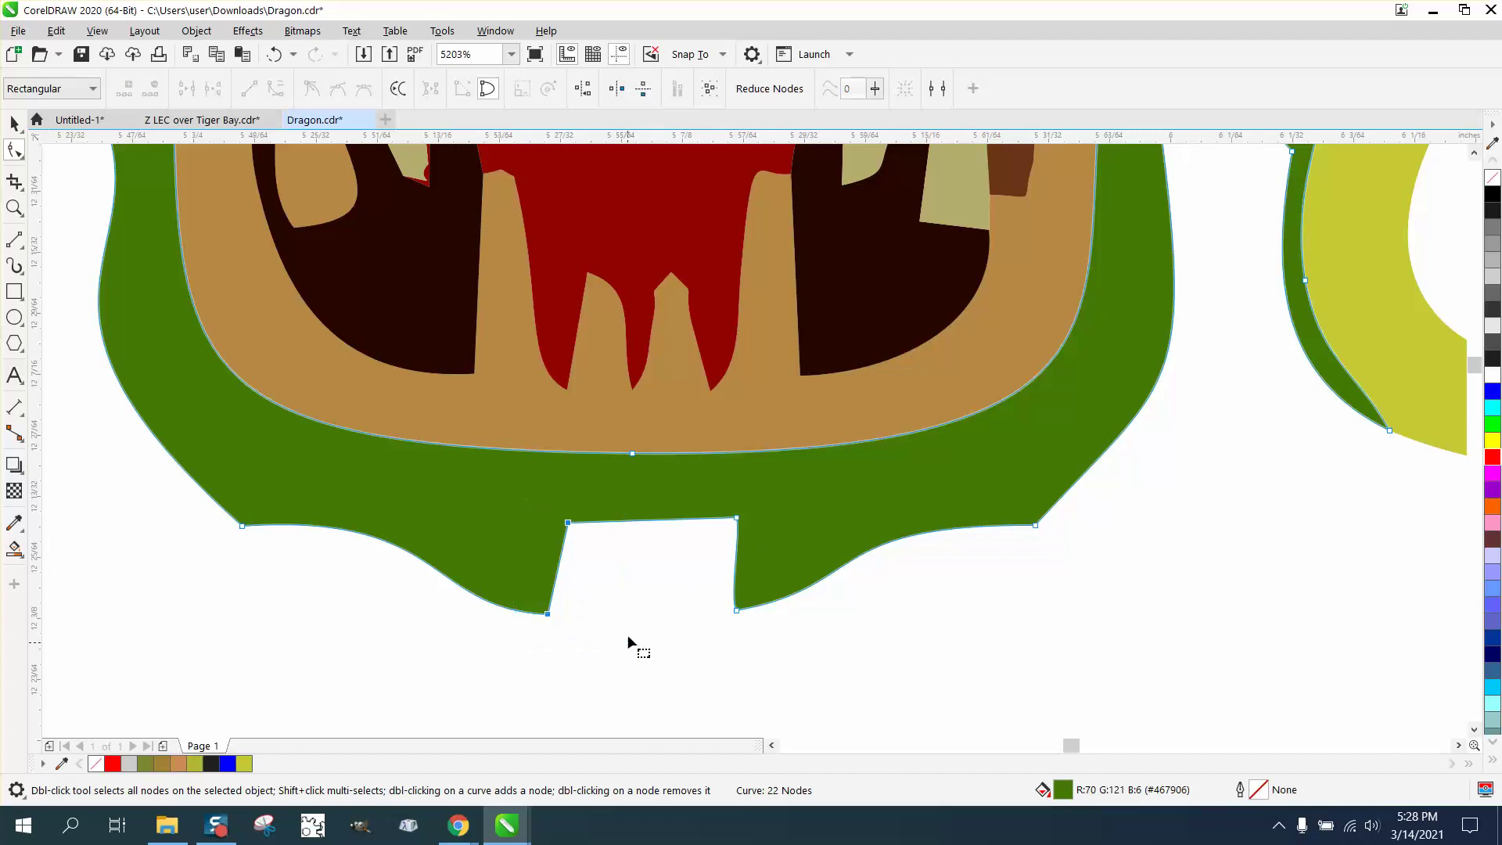
pyautogui.click(582, 91)
pyautogui.click(706, 440)
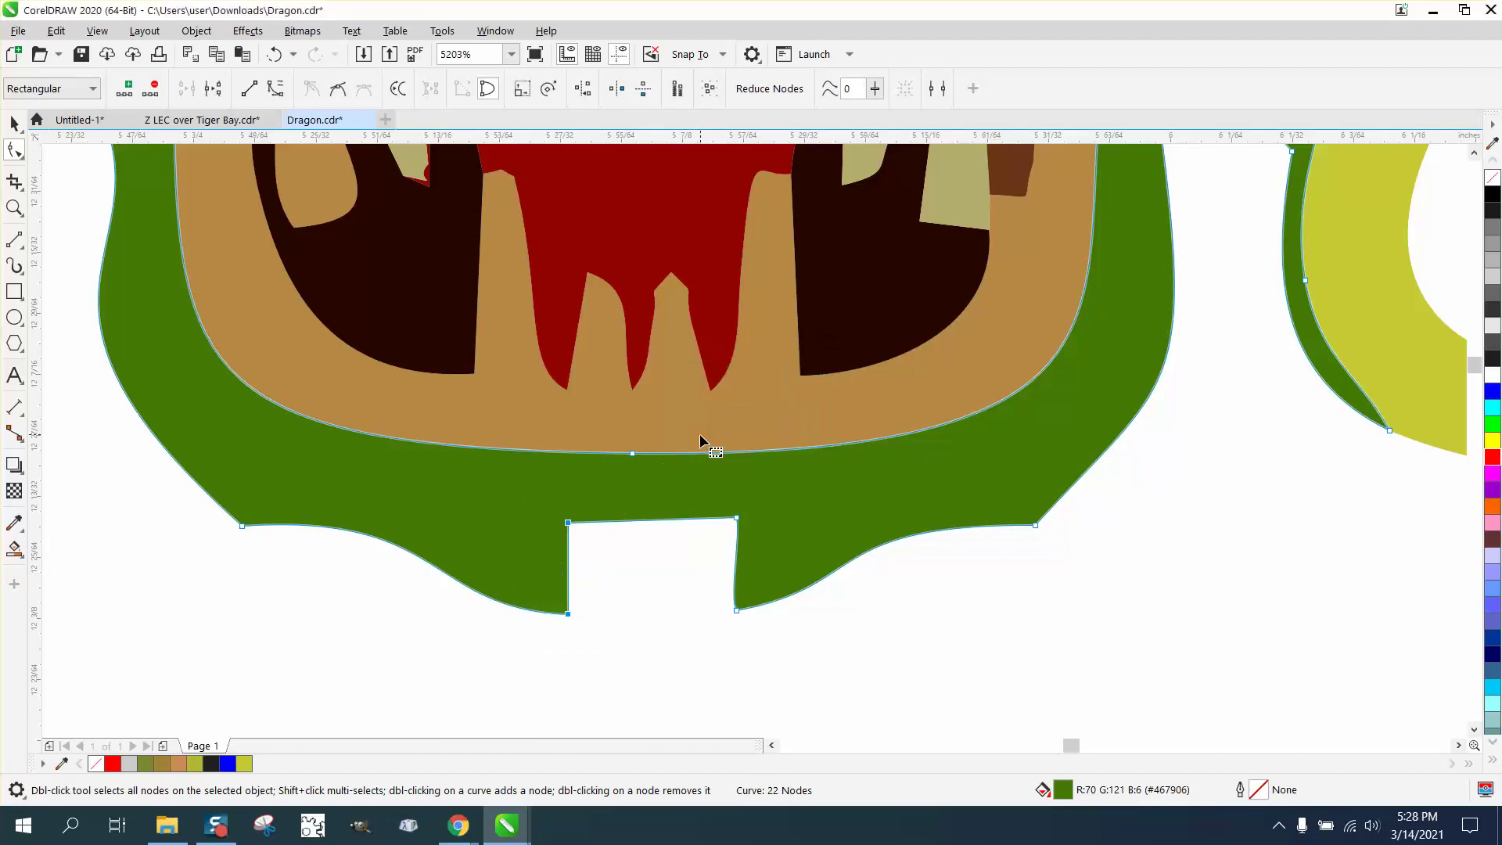
pyautogui.click(712, 632)
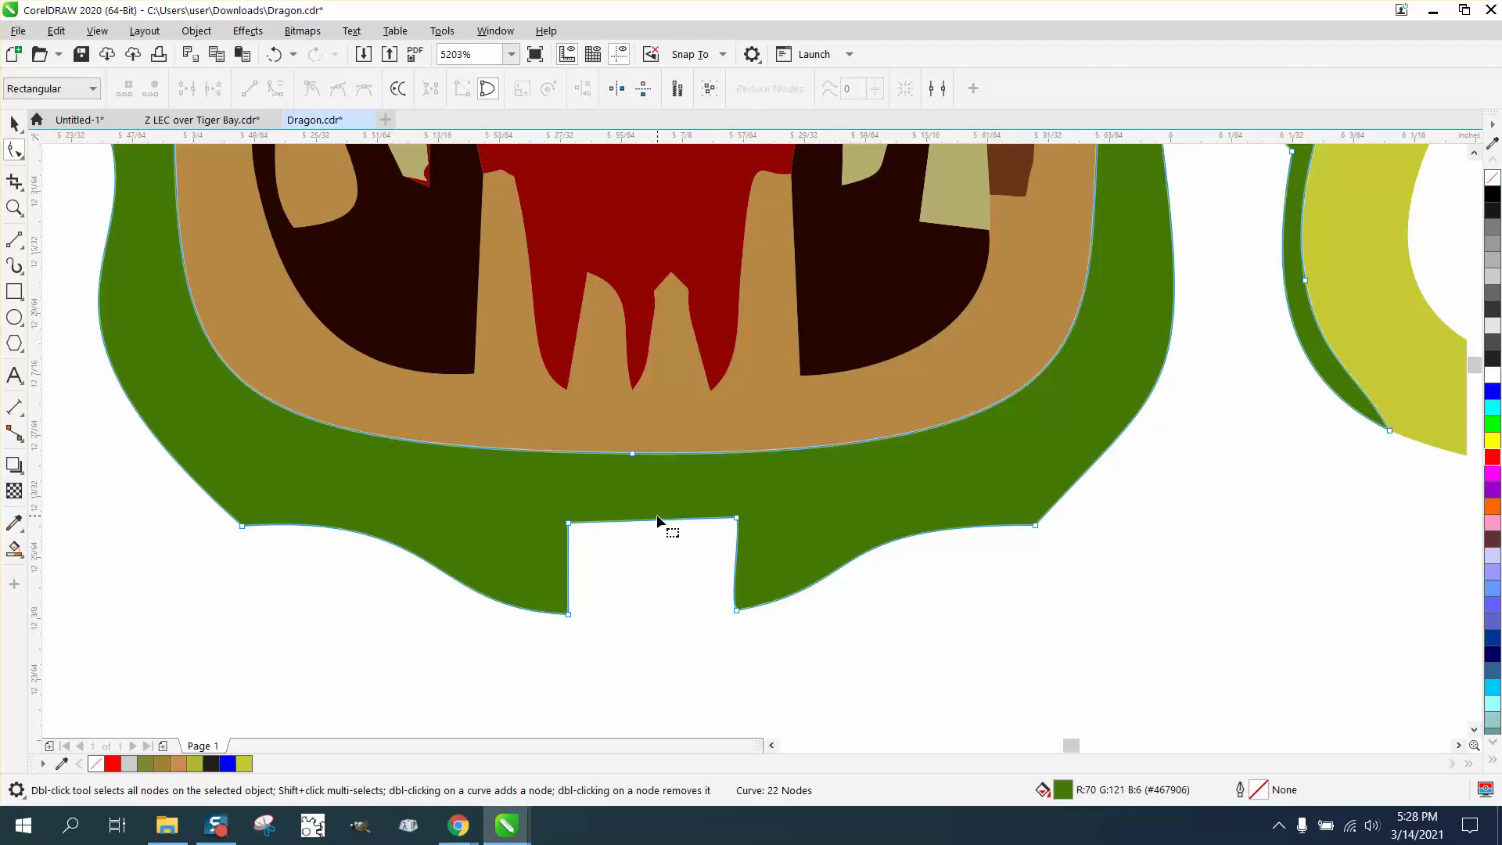
pyautogui.scroll(-3, 782, 513)
# Select the traced dragon's pieces and zoom around the head and mouth to check them
pyautogui.scroll(-5, 922, 489)
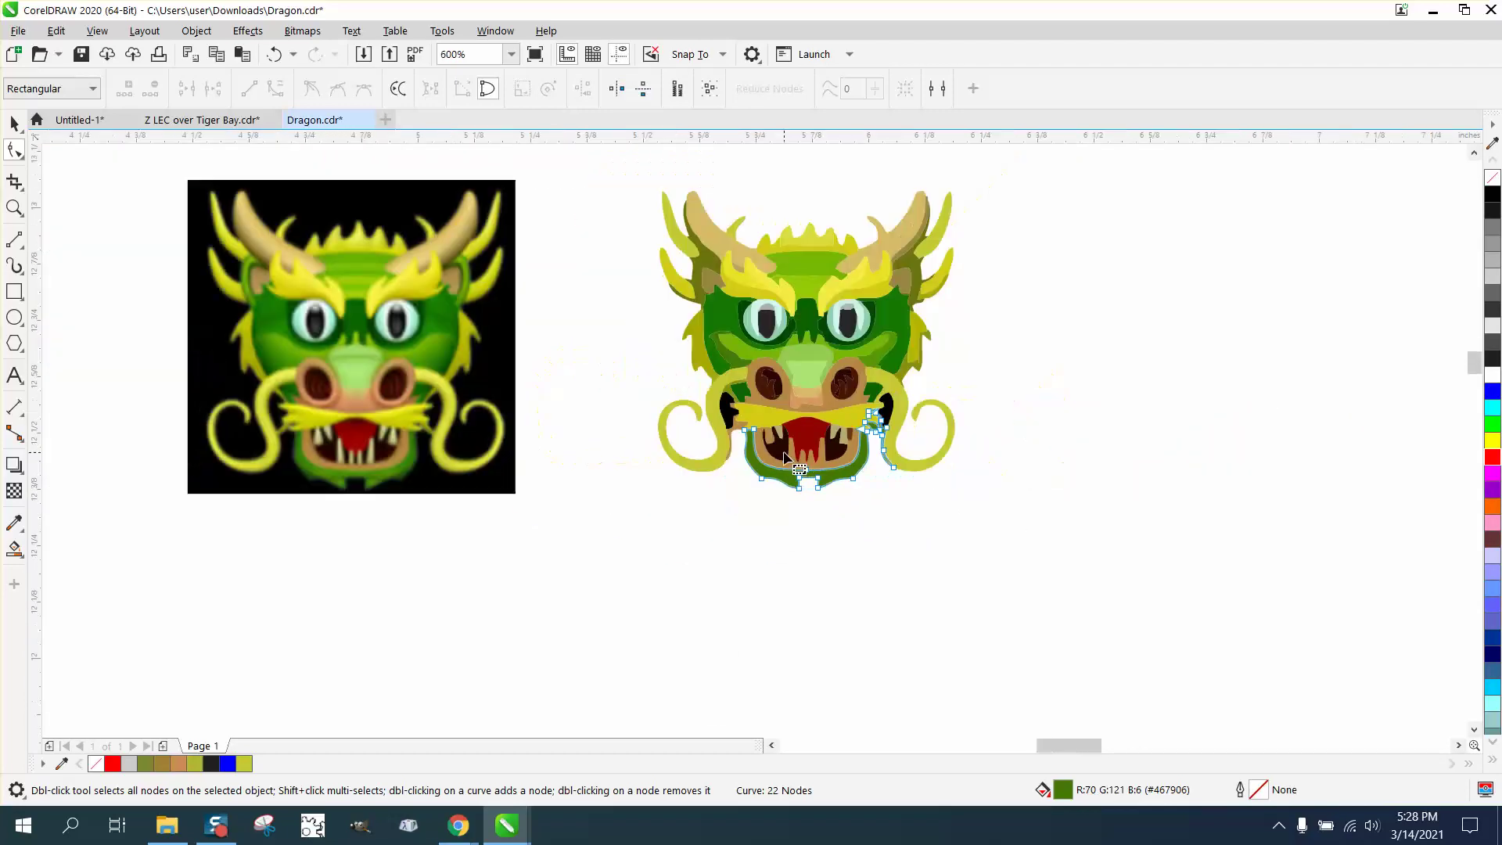
pyautogui.click(14, 123)
pyautogui.moveTo(634, 231); pyautogui.dragTo(941, 401)
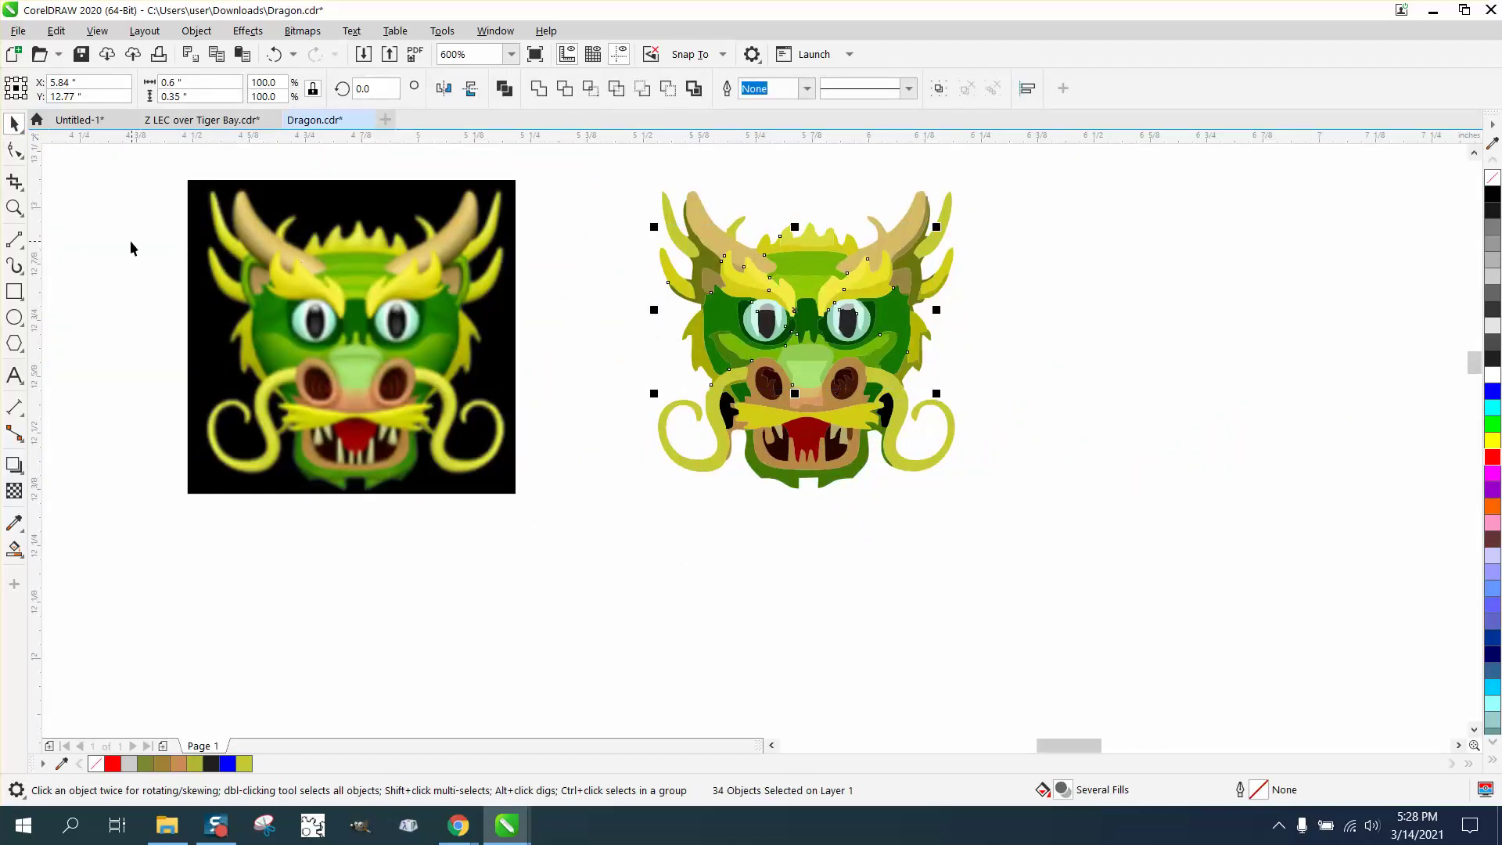
pyautogui.click(15, 207)
pyautogui.moveTo(657, 244); pyautogui.dragTo(905, 351)
pyautogui.rightClick(794, 442)
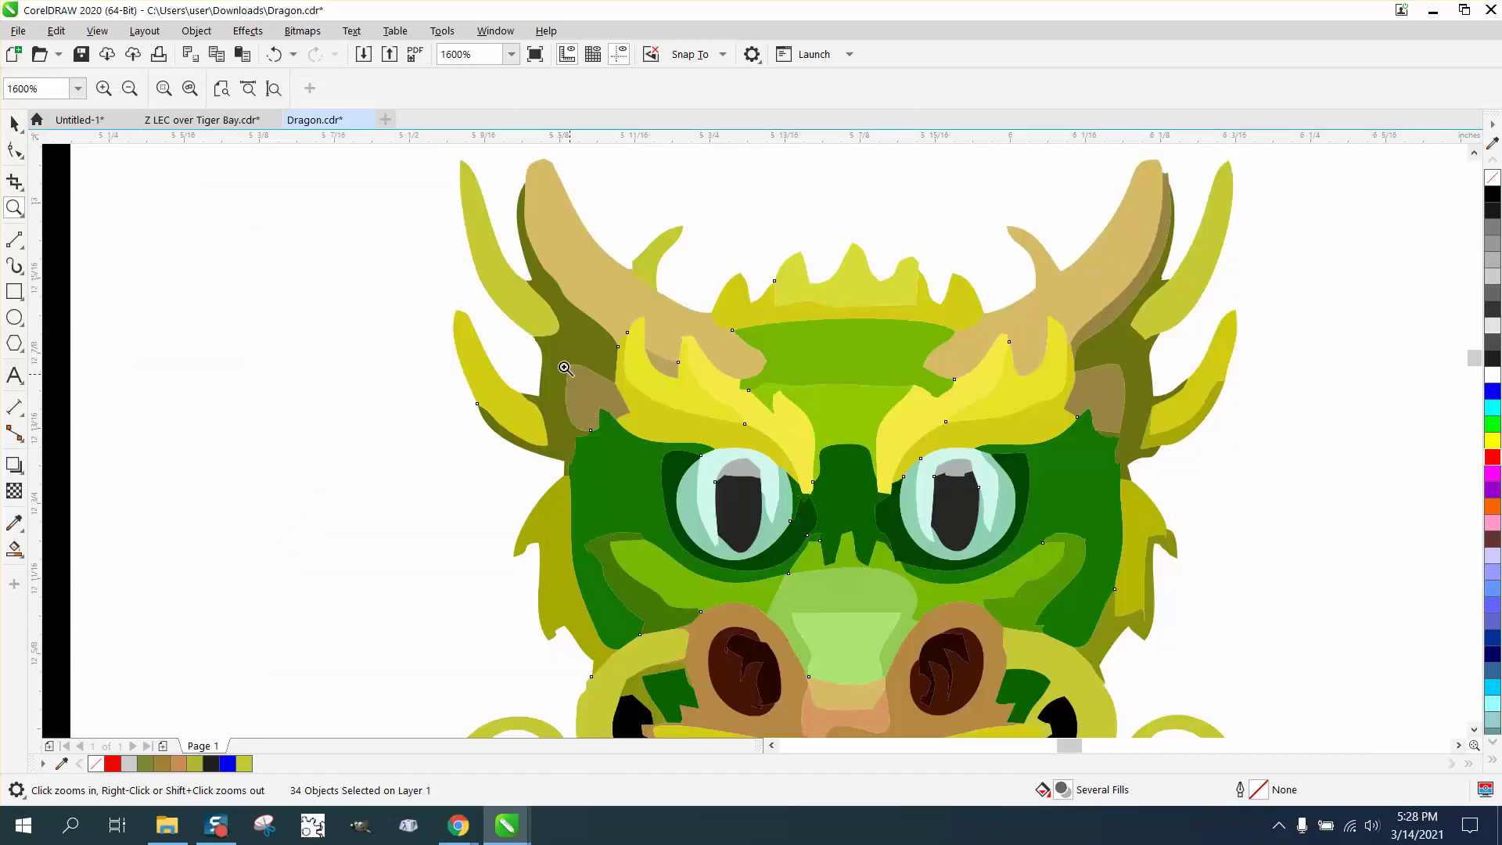
pyautogui.rightClick(970, 324)
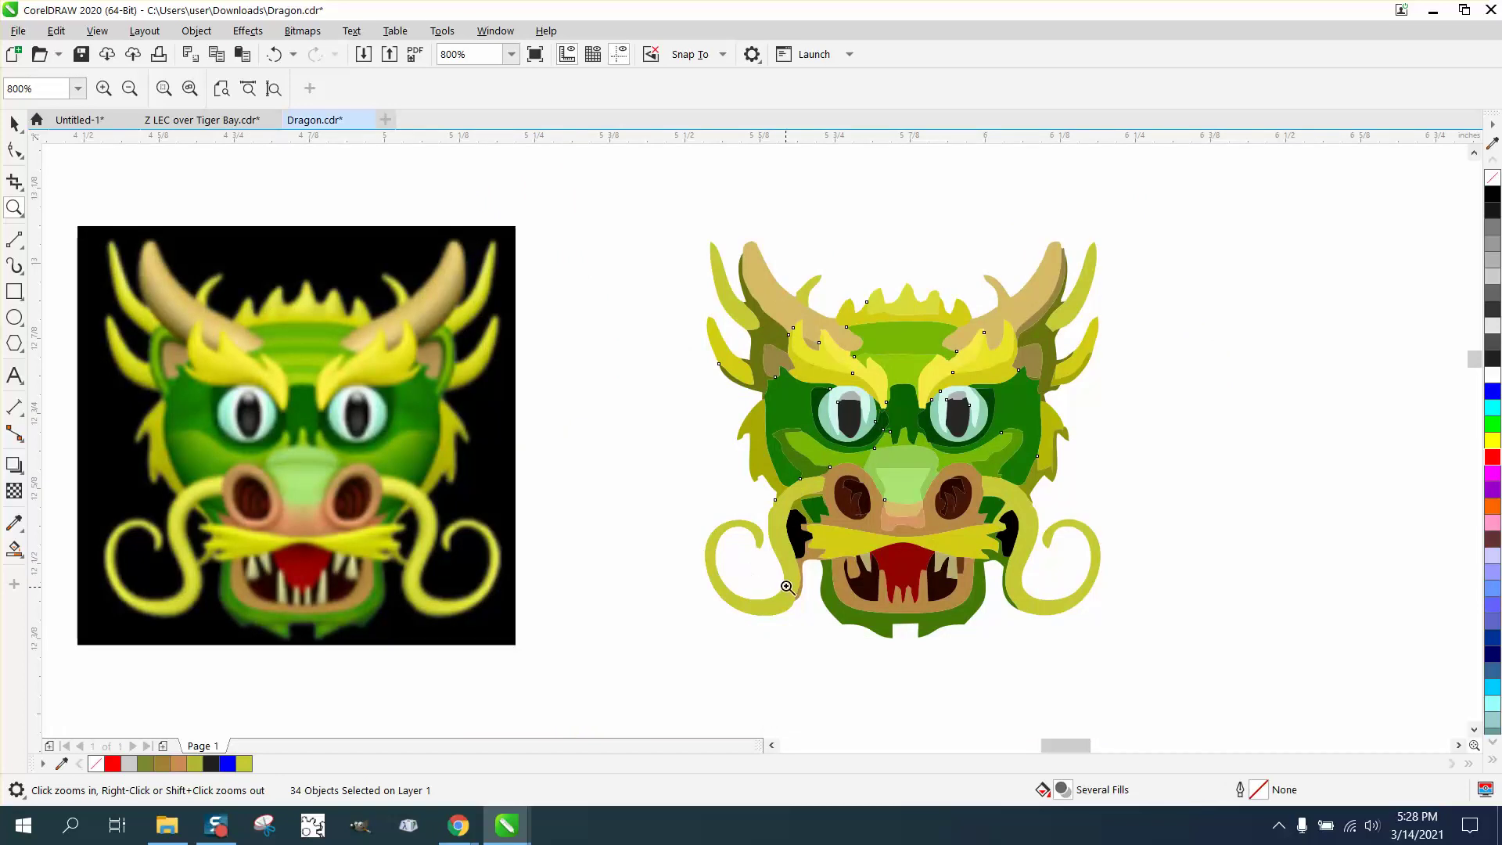
pyautogui.moveTo(768, 535); pyautogui.dragTo(905, 634)
pyautogui.rightClick(595, 421)
pyautogui.rightClick(585, 415)
pyautogui.rightClick(585, 416)
# Create a boundary curve around all traced pieces and nudge it onto the original bitmap
pyautogui.click(14, 123)
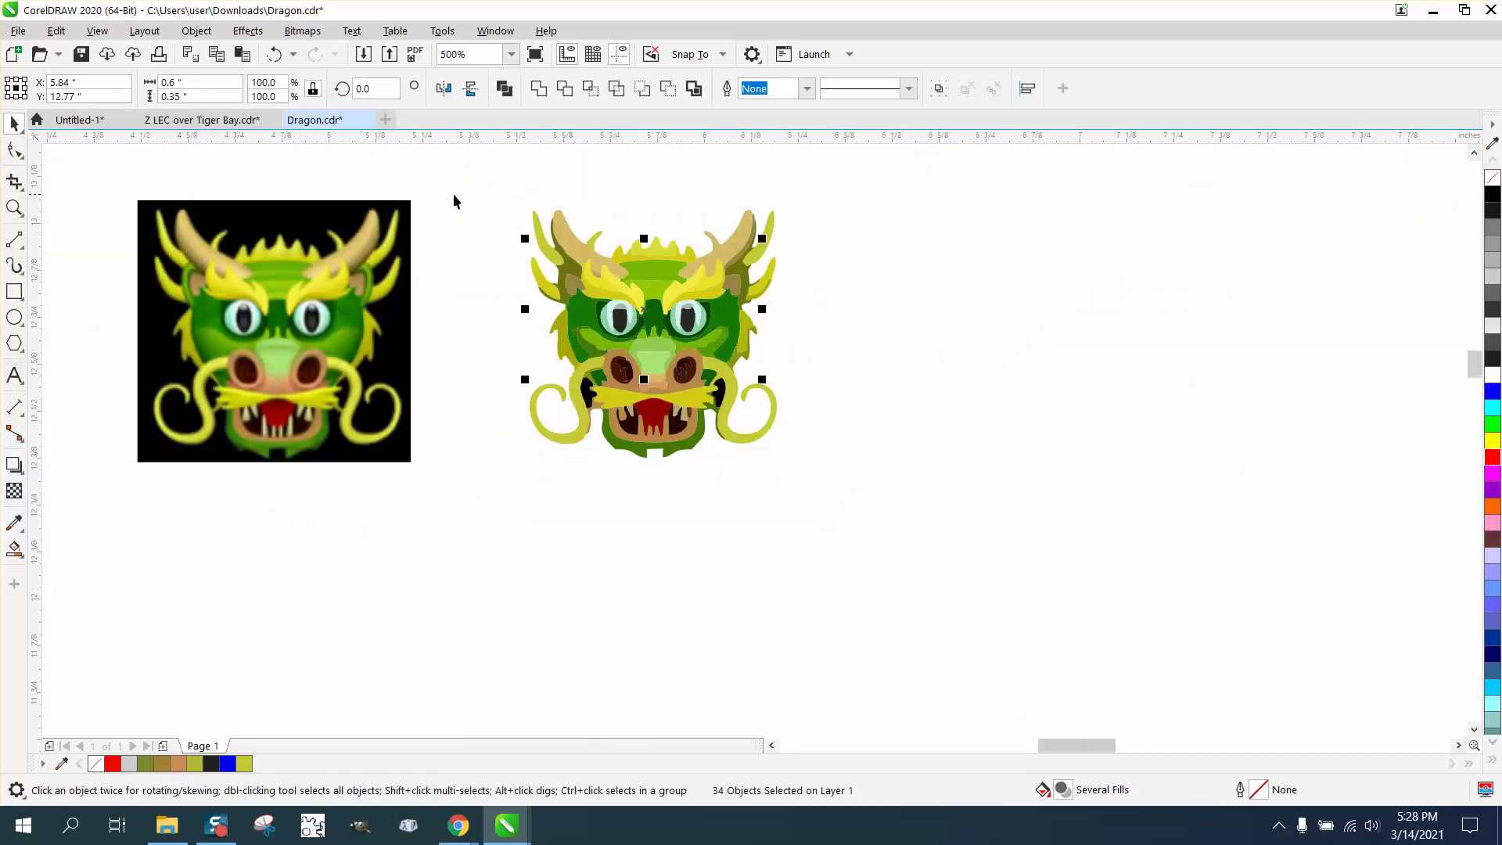
pyautogui.moveTo(483, 186); pyautogui.dragTo(863, 504)
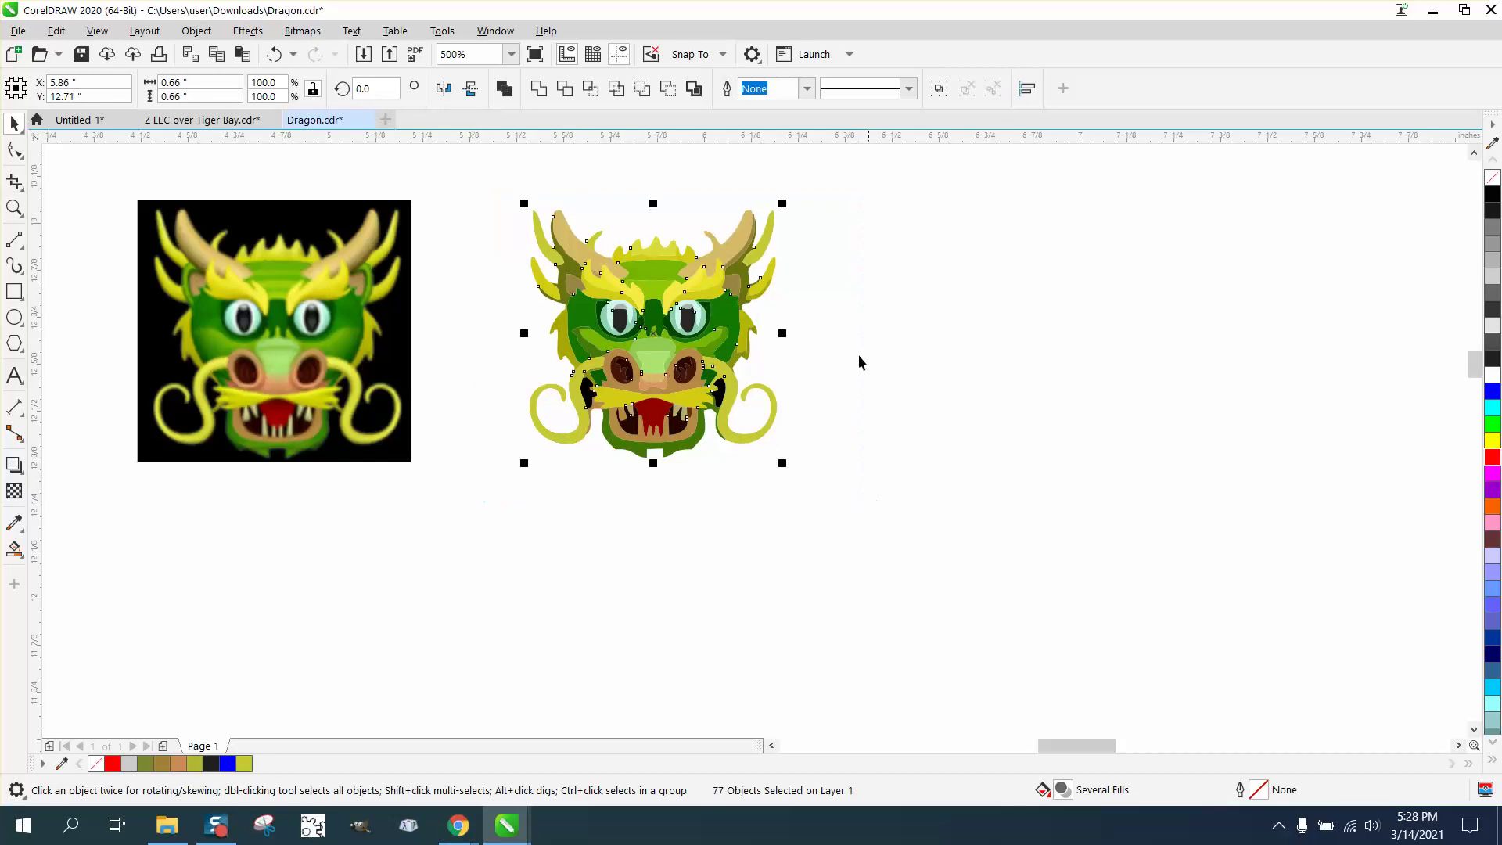
pyautogui.click(695, 89)
pyautogui.press('Right')
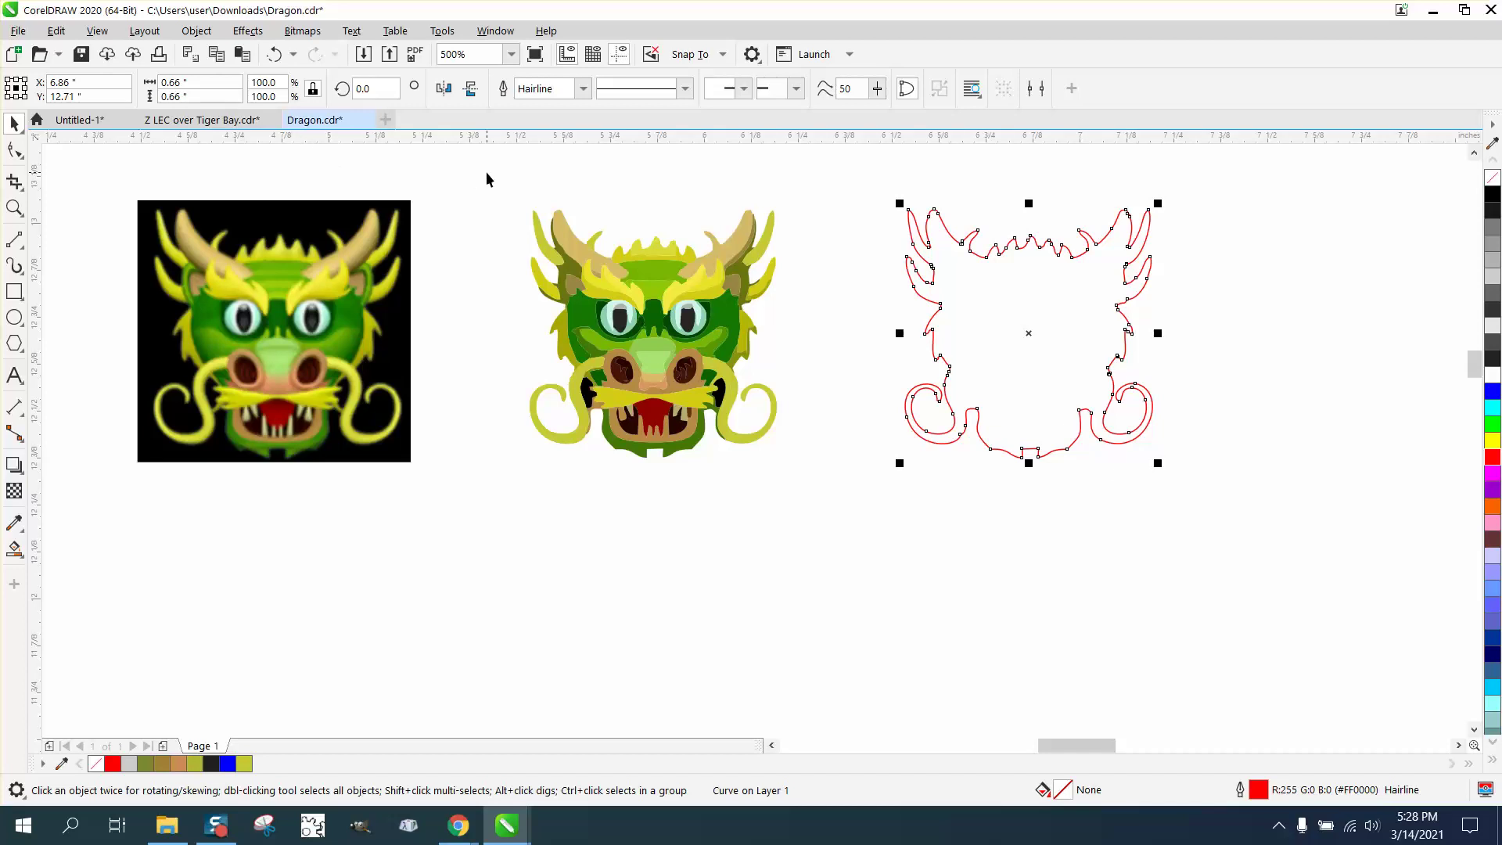
pyautogui.press('Left')
pyautogui.press('Left')
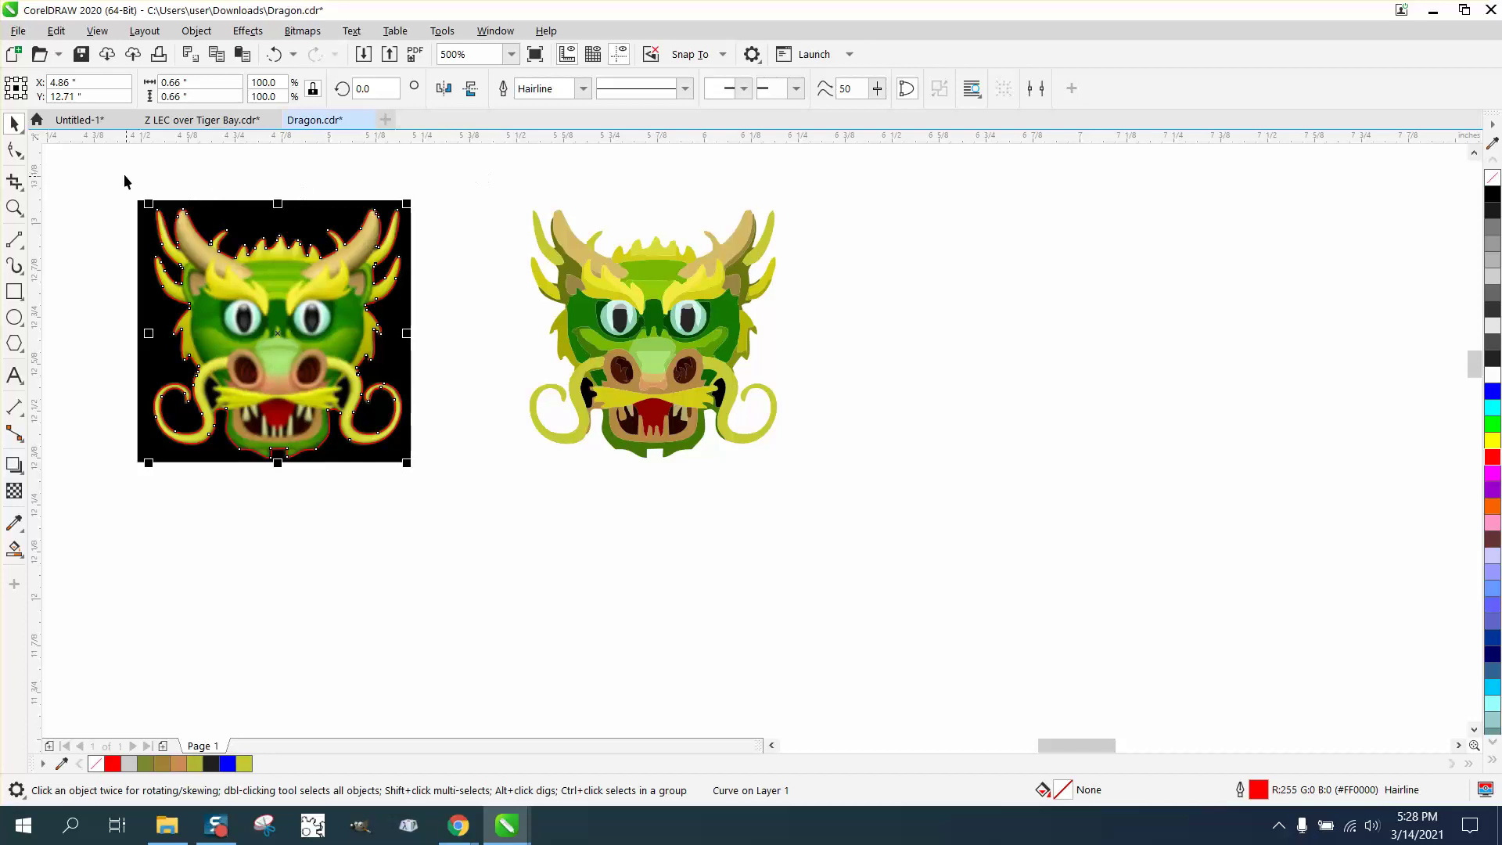
# Intersect the outline with the bitmap for a background-free dragon; move it and the red outline down 1 inch
pyautogui.moveTo(111, 167); pyautogui.dragTo(473, 490)
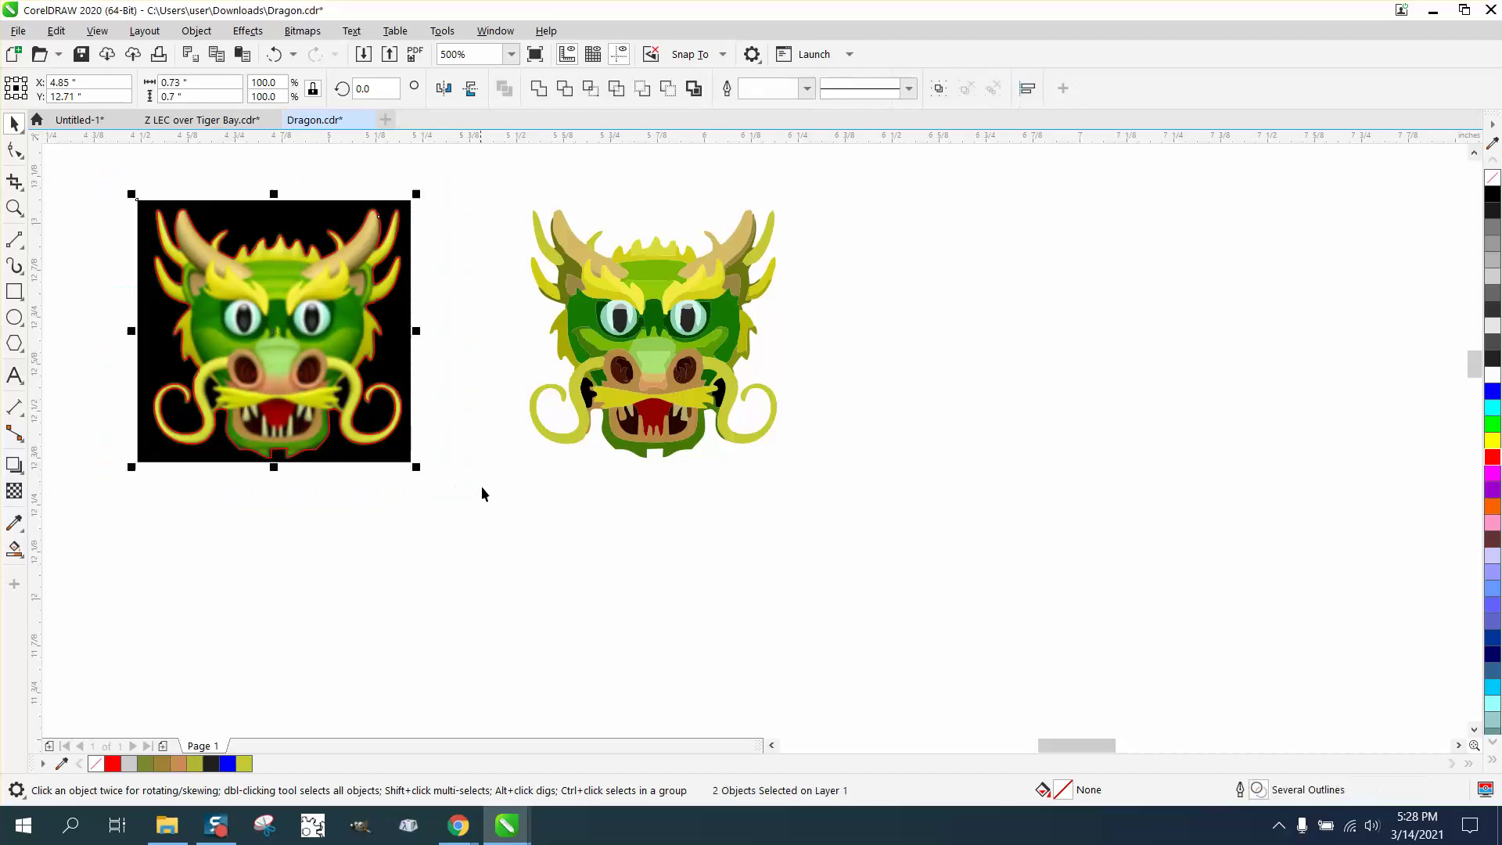
pyautogui.click(592, 89)
pyautogui.press('Down')
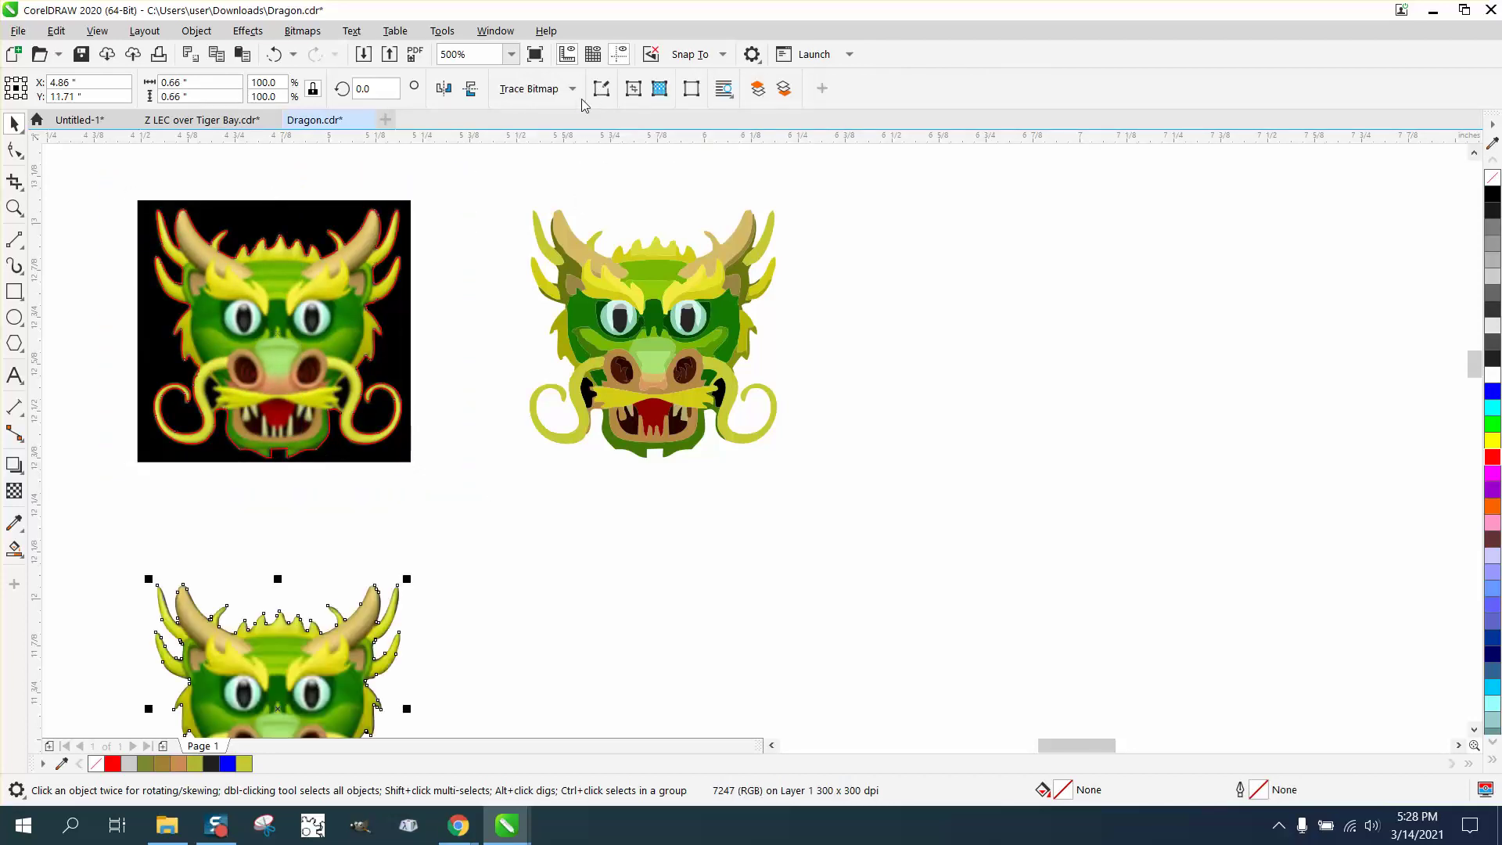
pyautogui.click(399, 399)
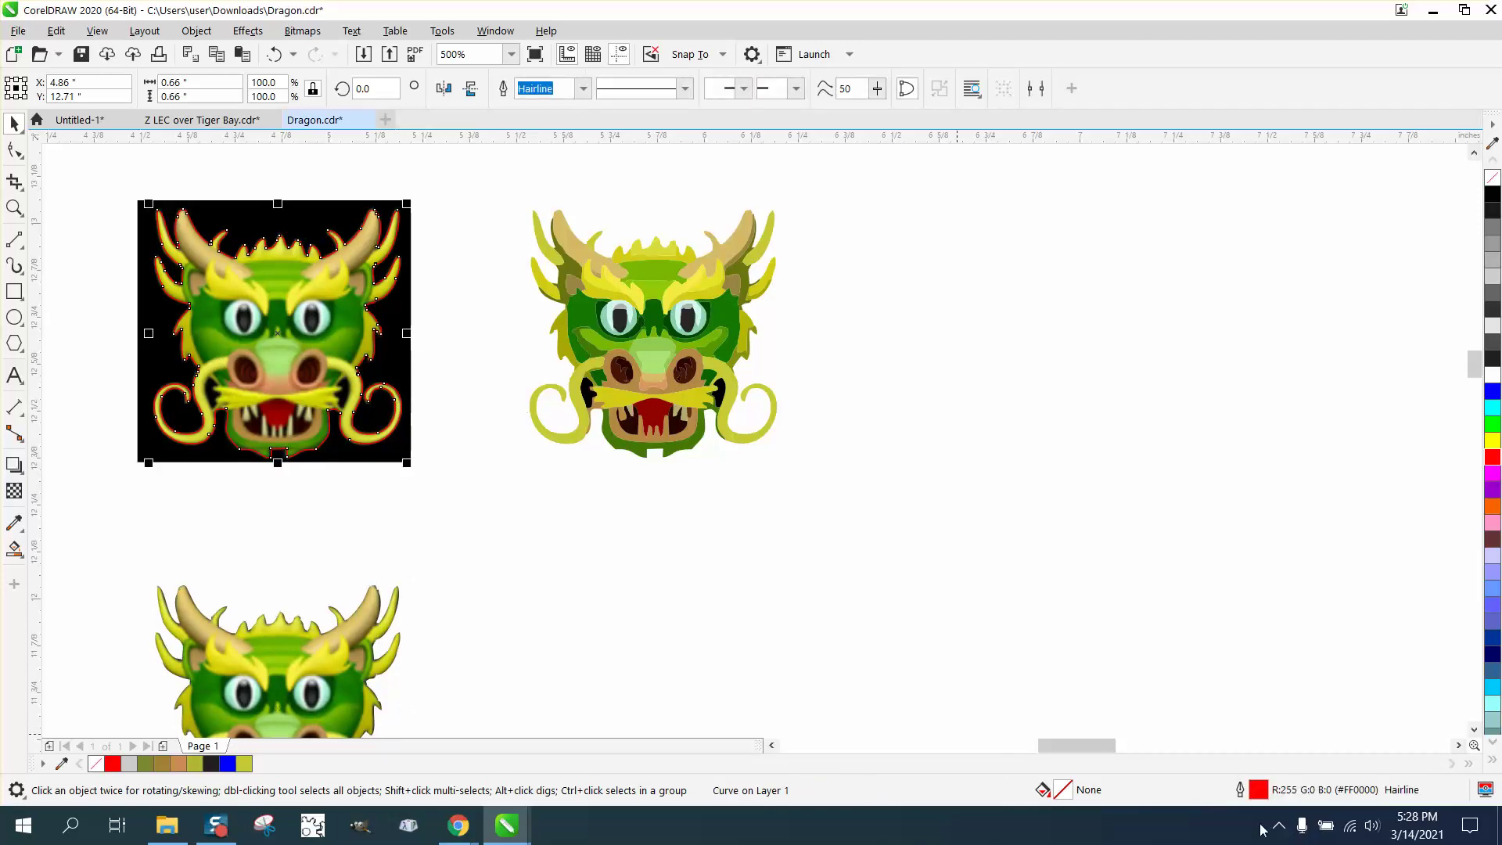
pyautogui.press('Down')
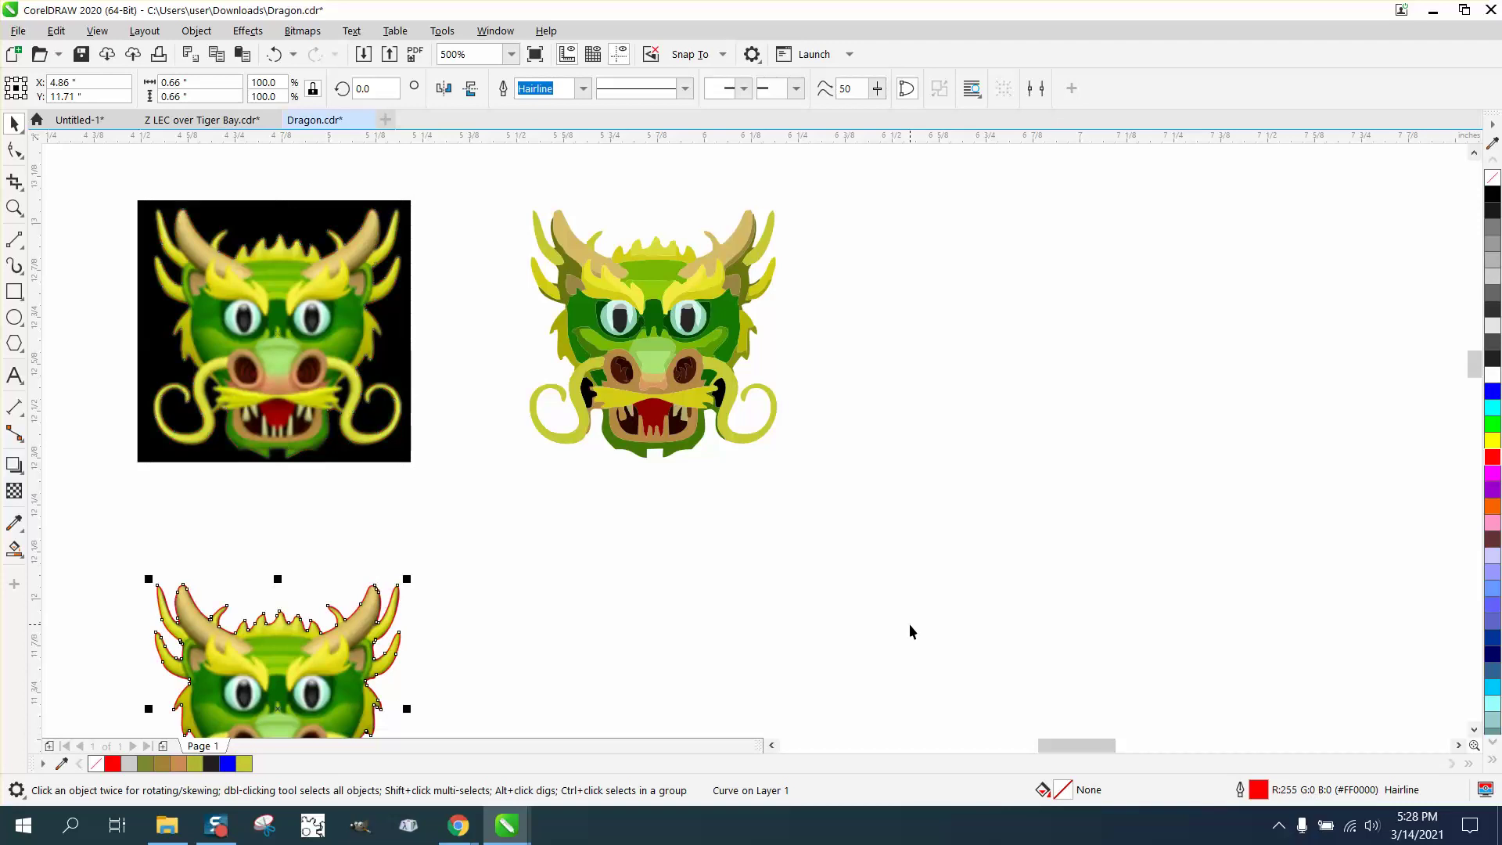
# Move the red outline curve to the right of the clipped dragon
pyautogui.click(14, 208)
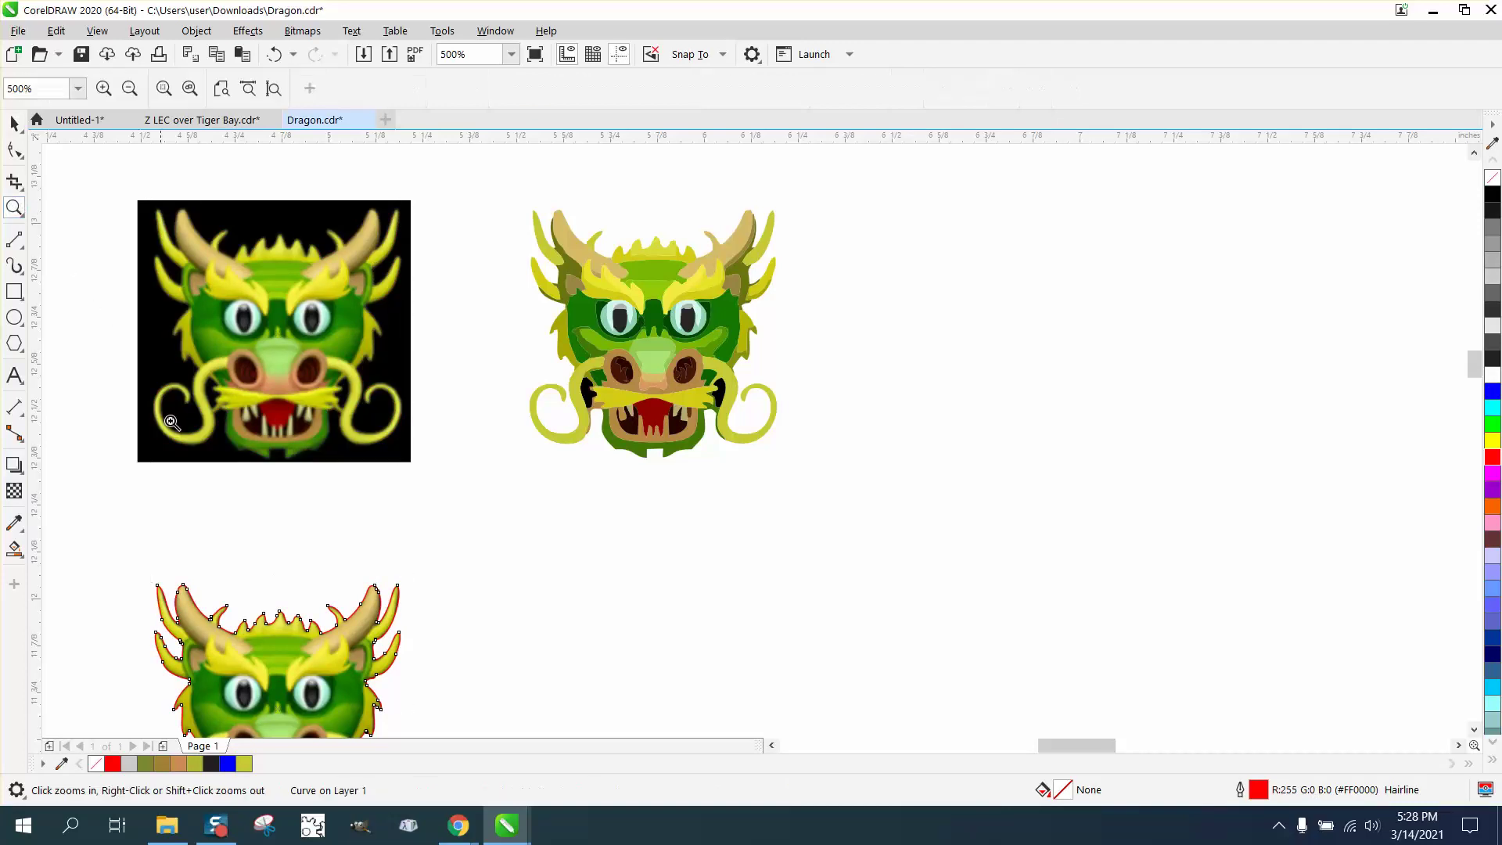
pyautogui.rightClick(210, 470)
pyautogui.moveTo(477, 668); pyautogui.dragTo(477, 667)
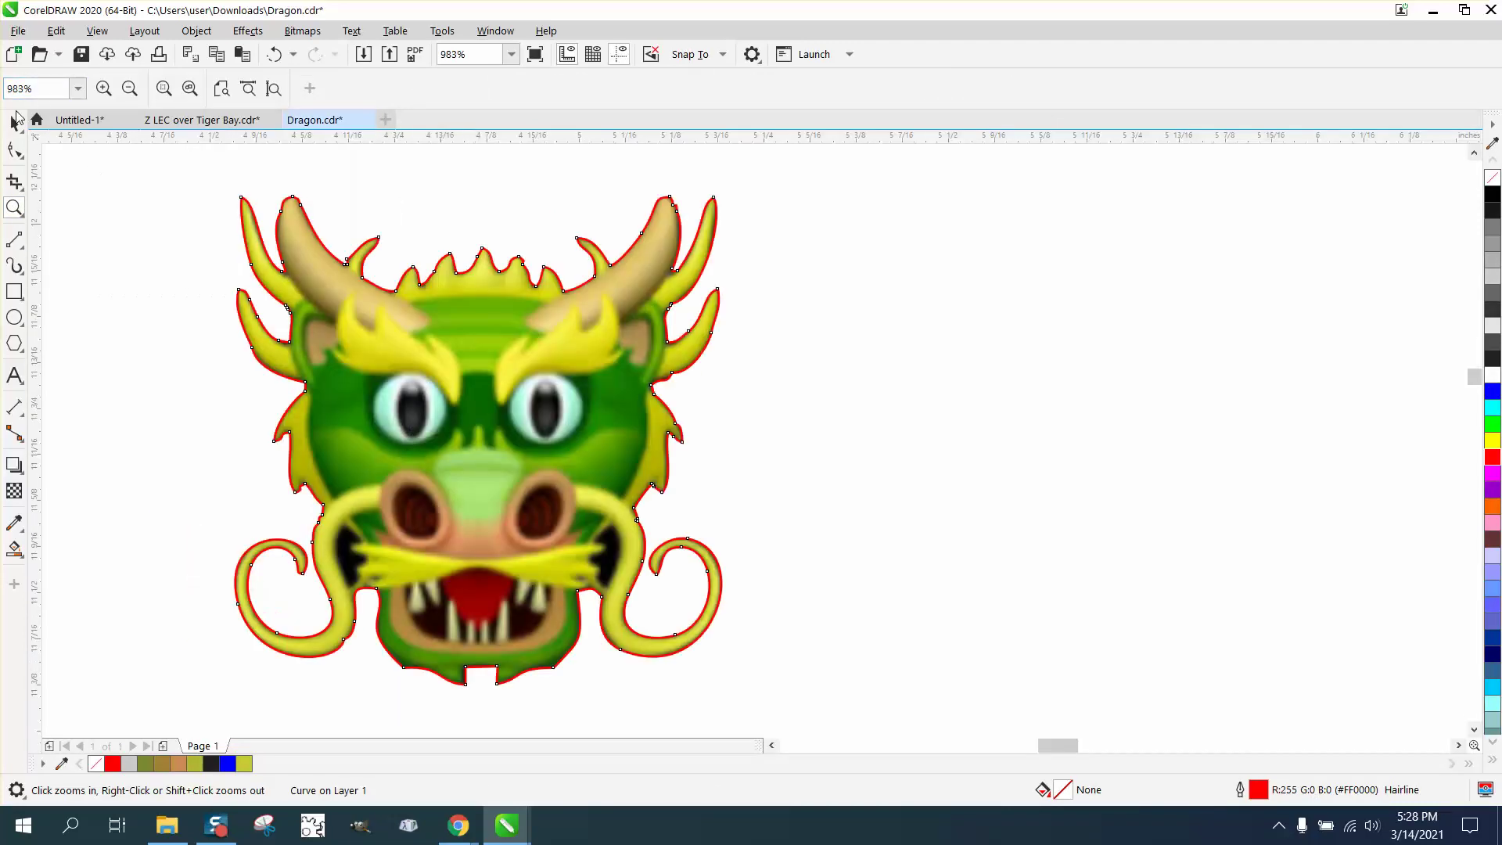
pyautogui.click(14, 123)
pyautogui.press('Right')
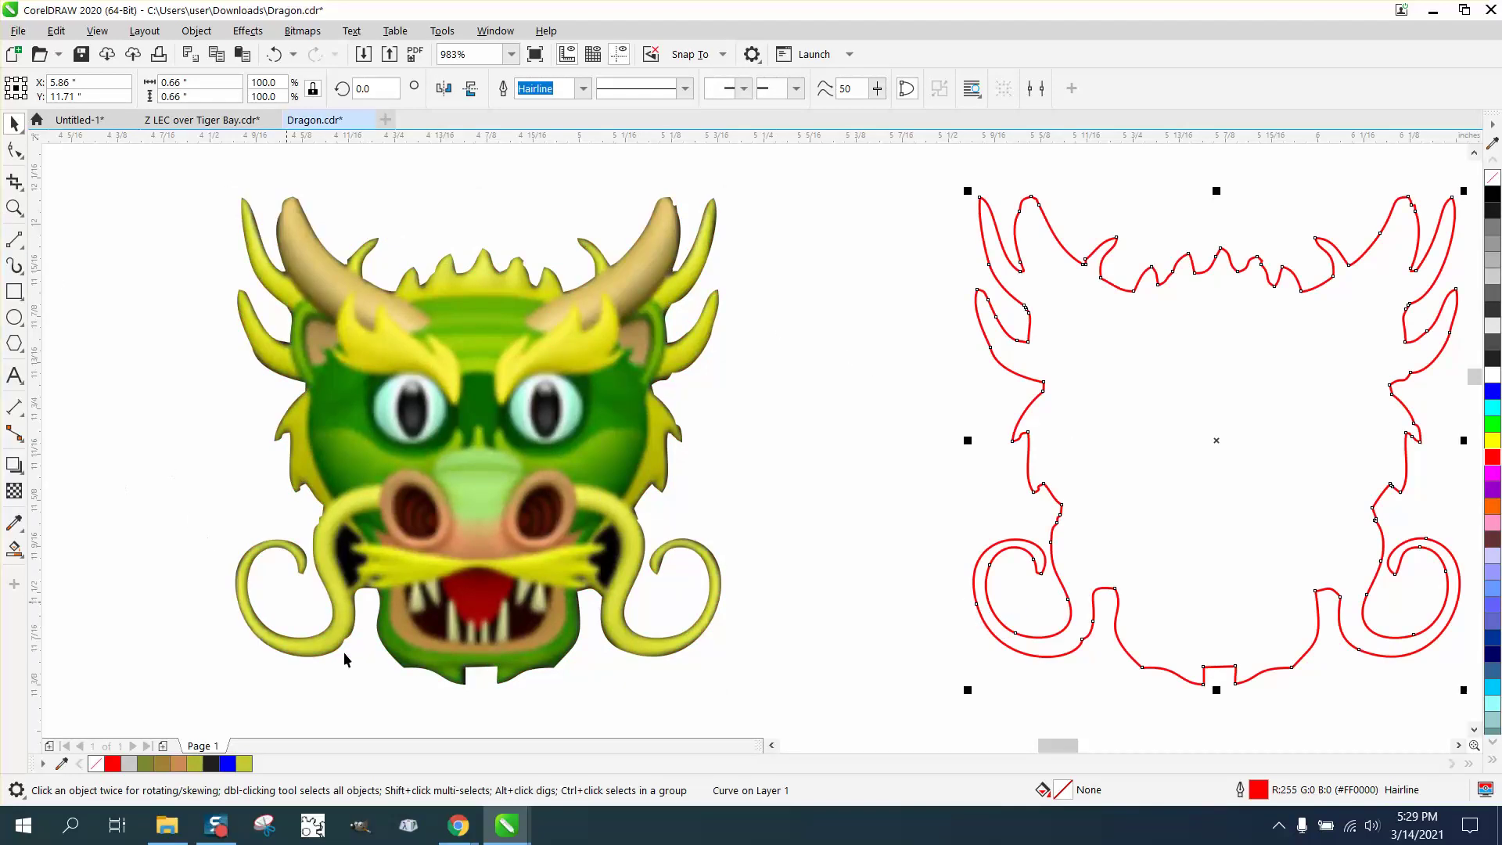
# Delete a stray node on the red outline, trimming it from 103 to 102 nodes, and select the curve
pyautogui.click(14, 208)
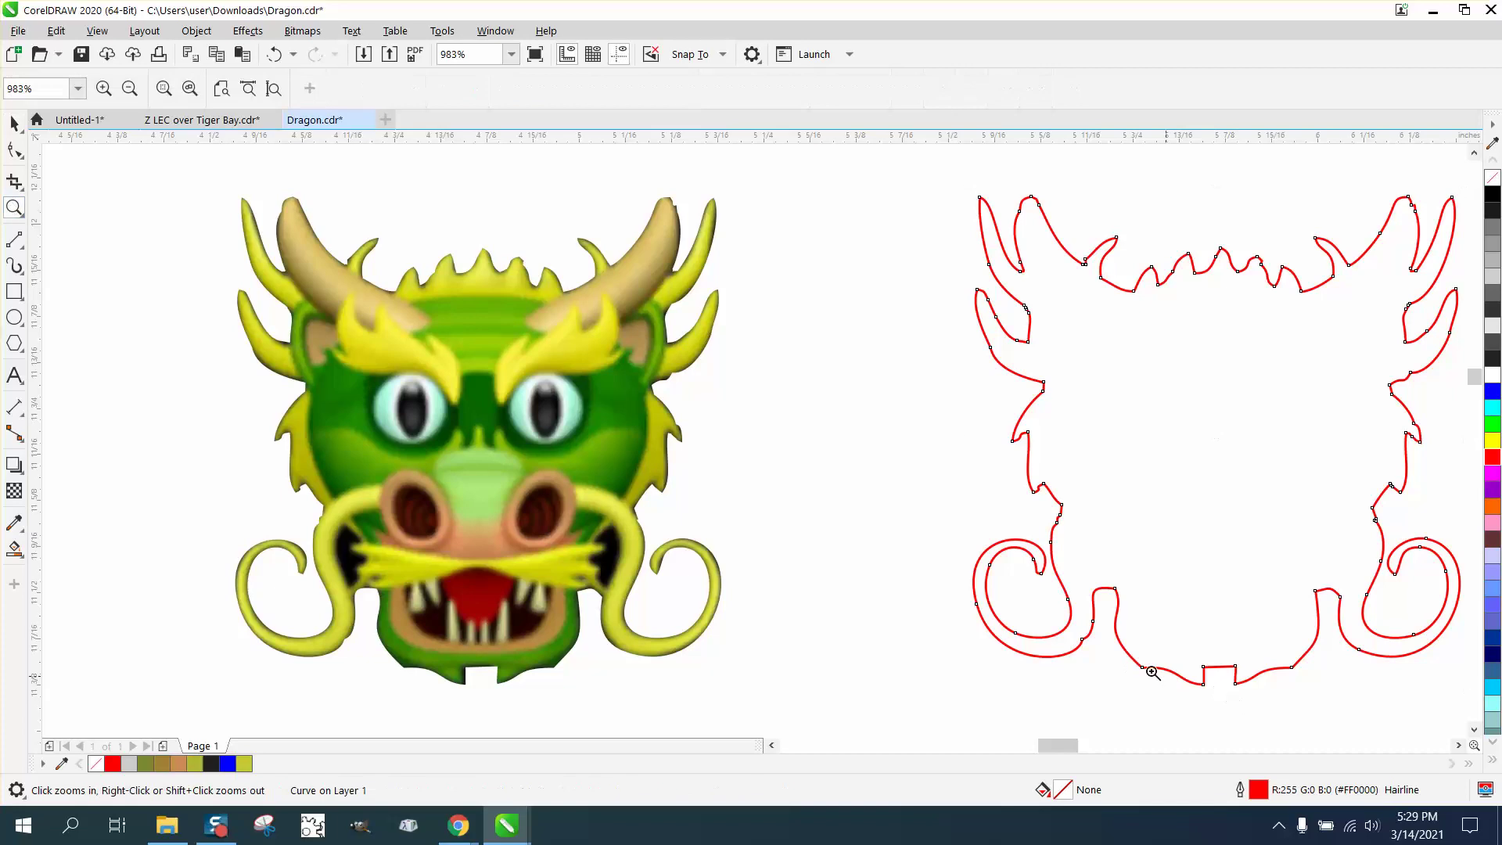
pyautogui.moveTo(1051, 614); pyautogui.dragTo(1156, 681)
pyautogui.click(14, 150)
pyautogui.click(555, 375)
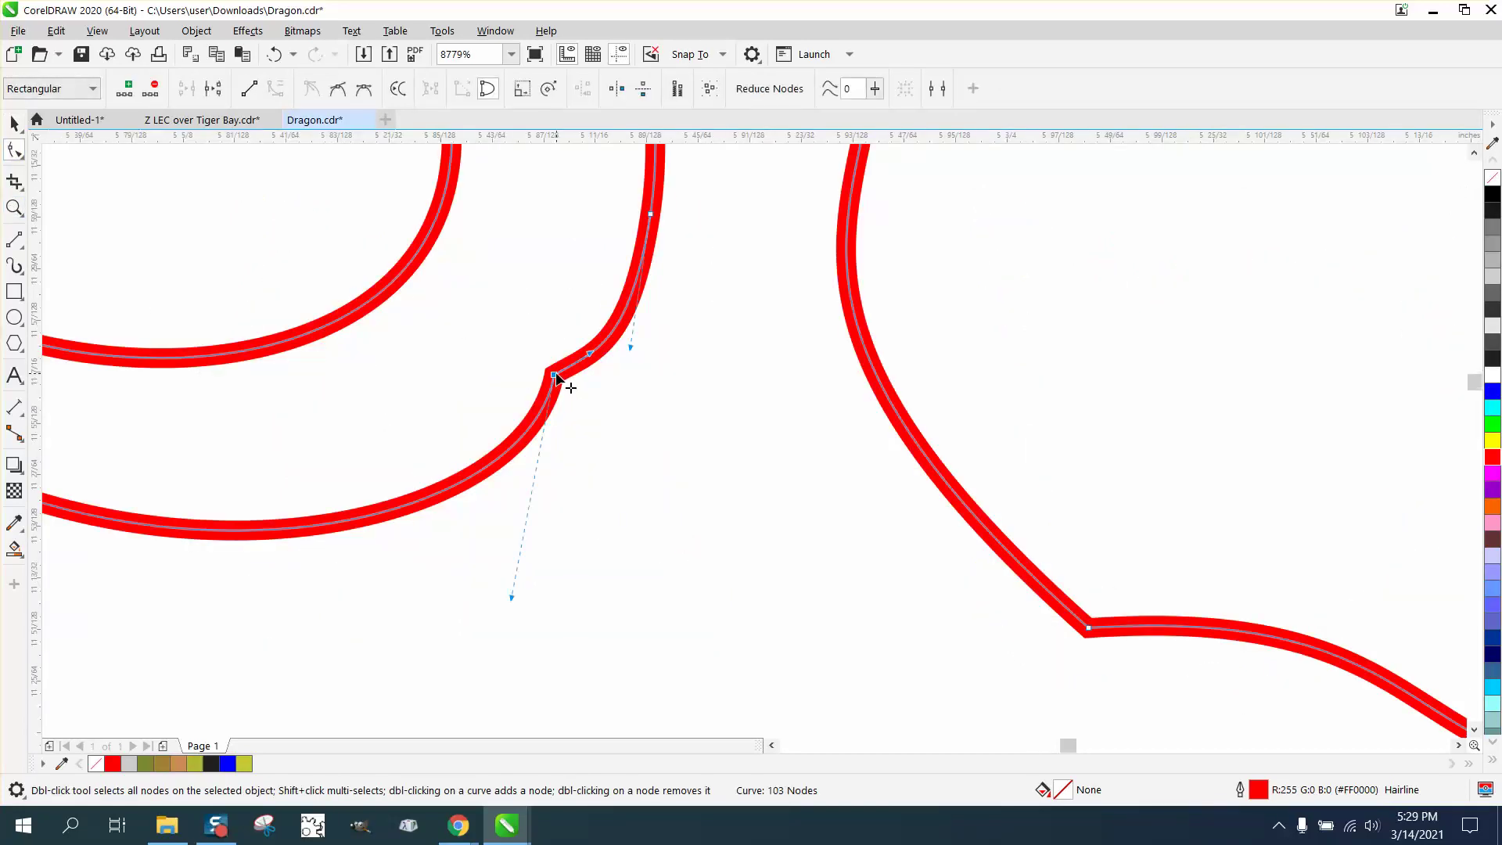
pyautogui.press('Delete')
pyautogui.scroll(-4, 895, 482)
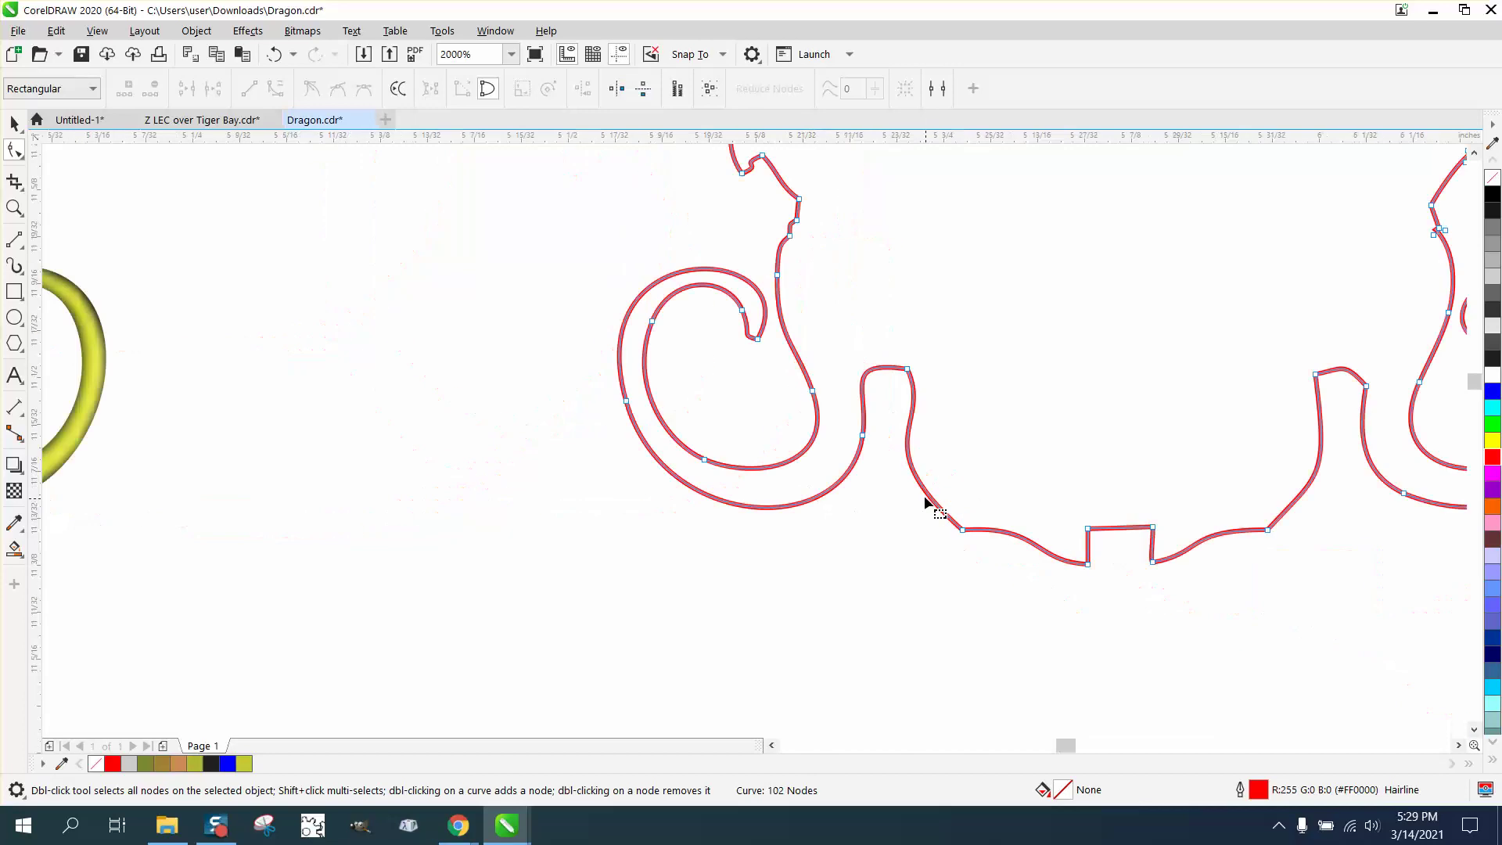
pyautogui.scroll(-2, 912, 489)
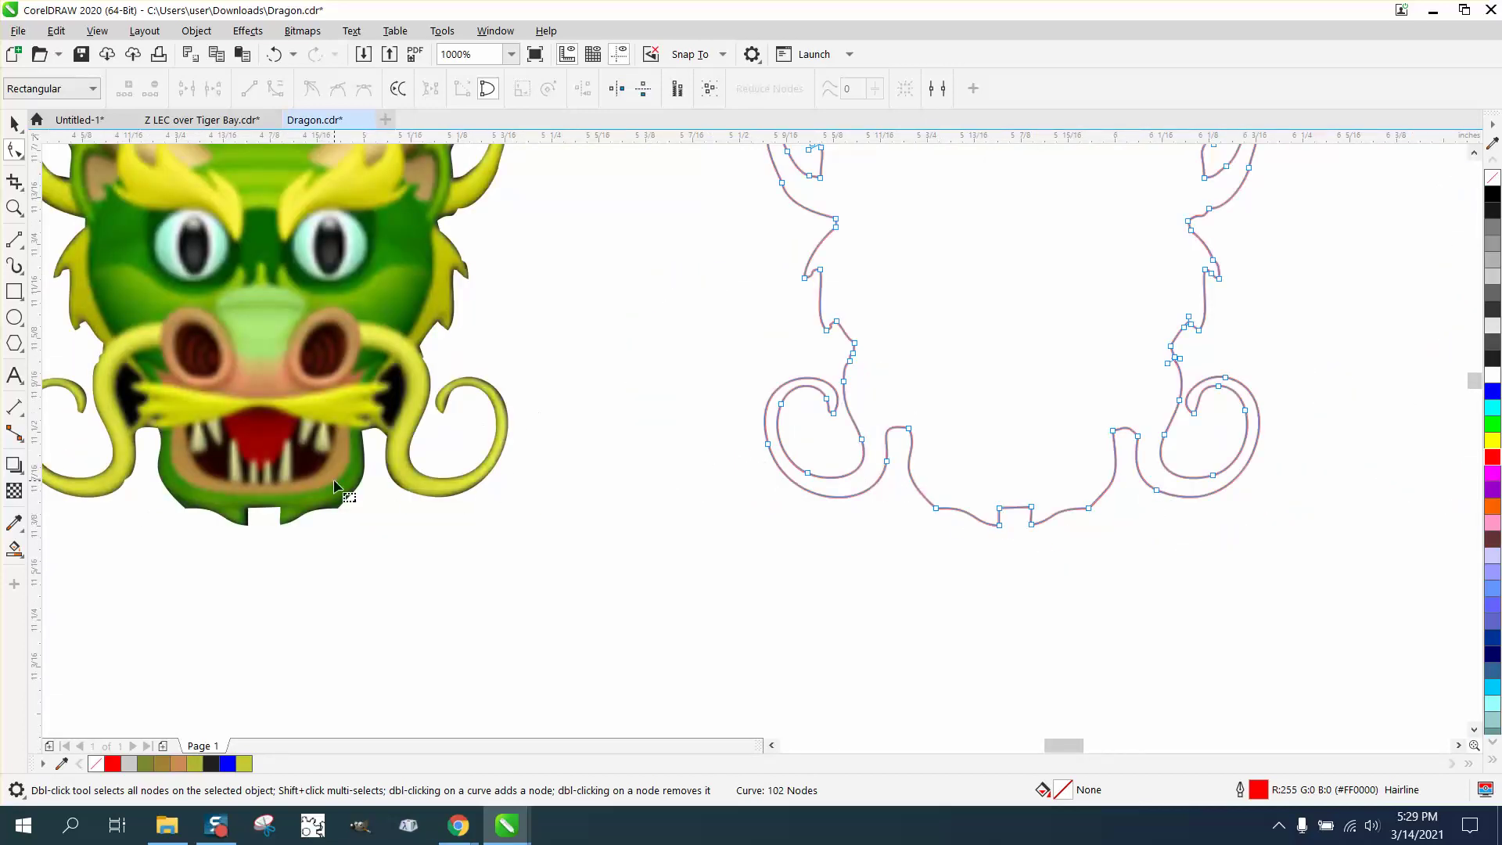
pyautogui.scroll(-1, 491, 464)
pyautogui.click(14, 123)
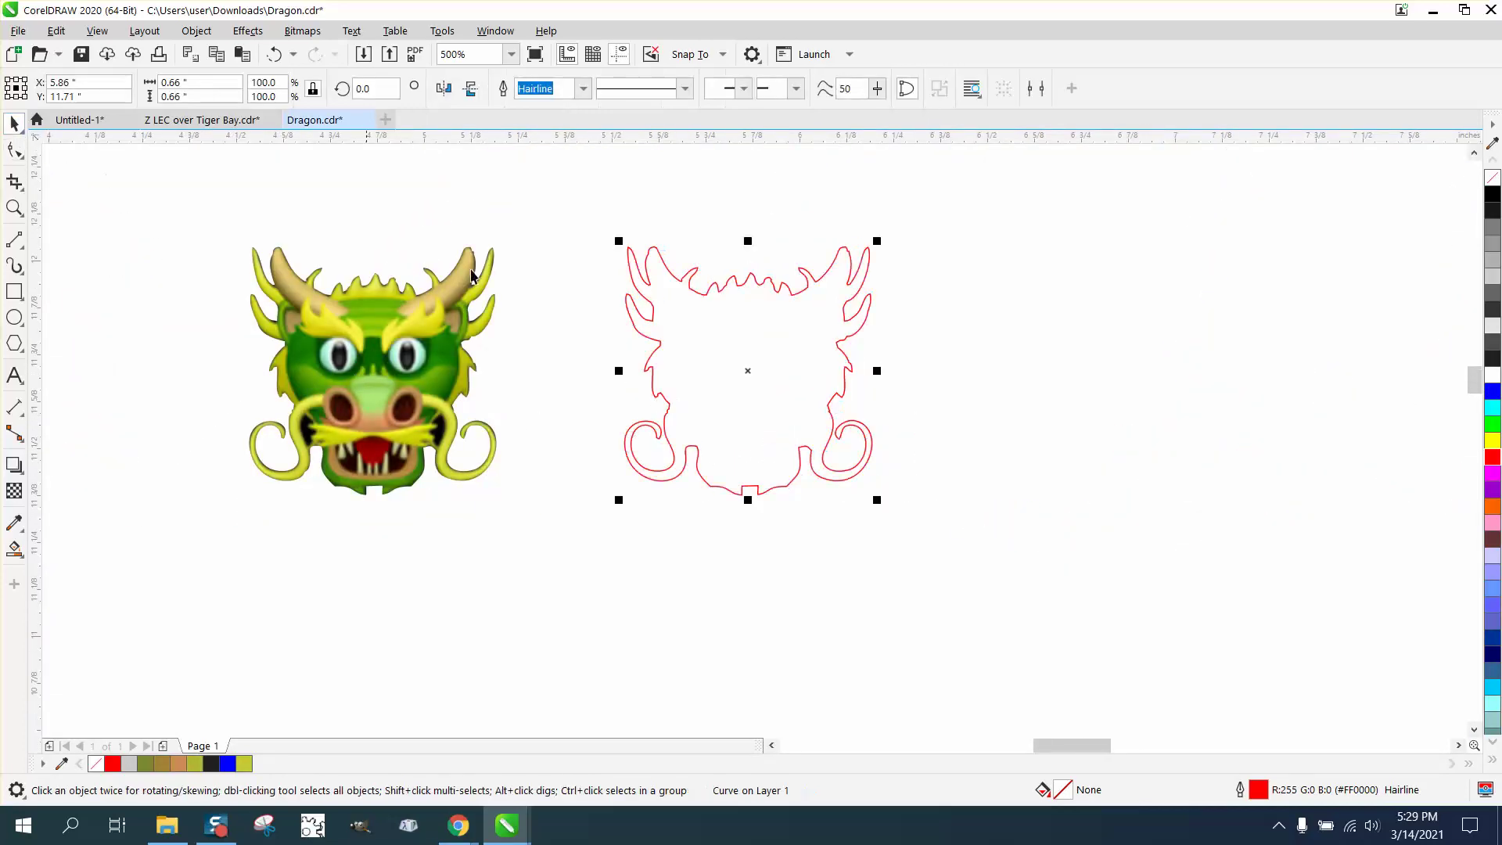
# Add an outside contour of 1 step at 0.01" offset to the red dragon curve
pyautogui.click(193, 31)
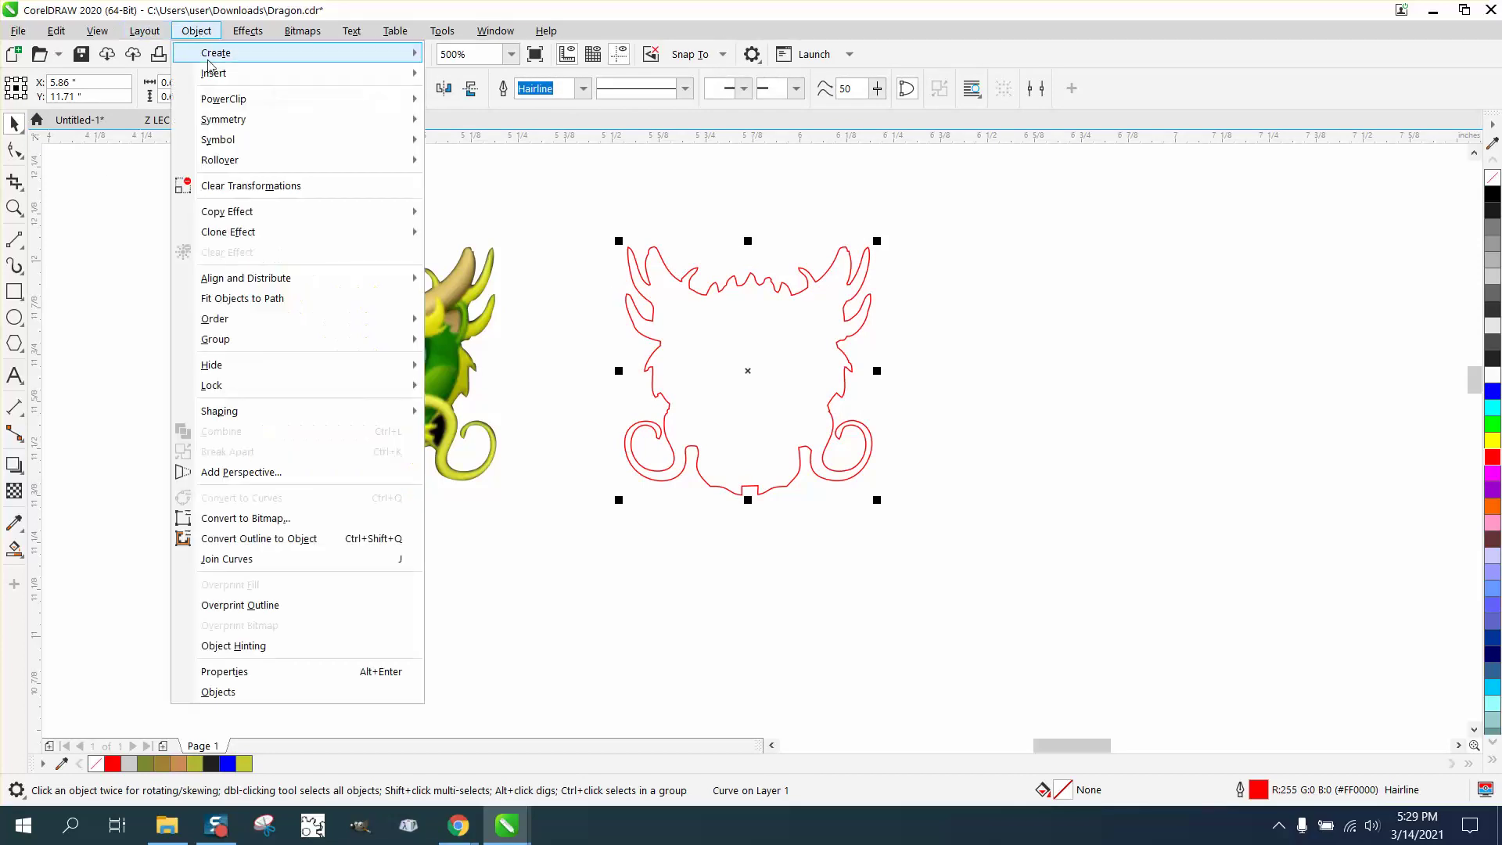
pyautogui.moveTo(247, 31)
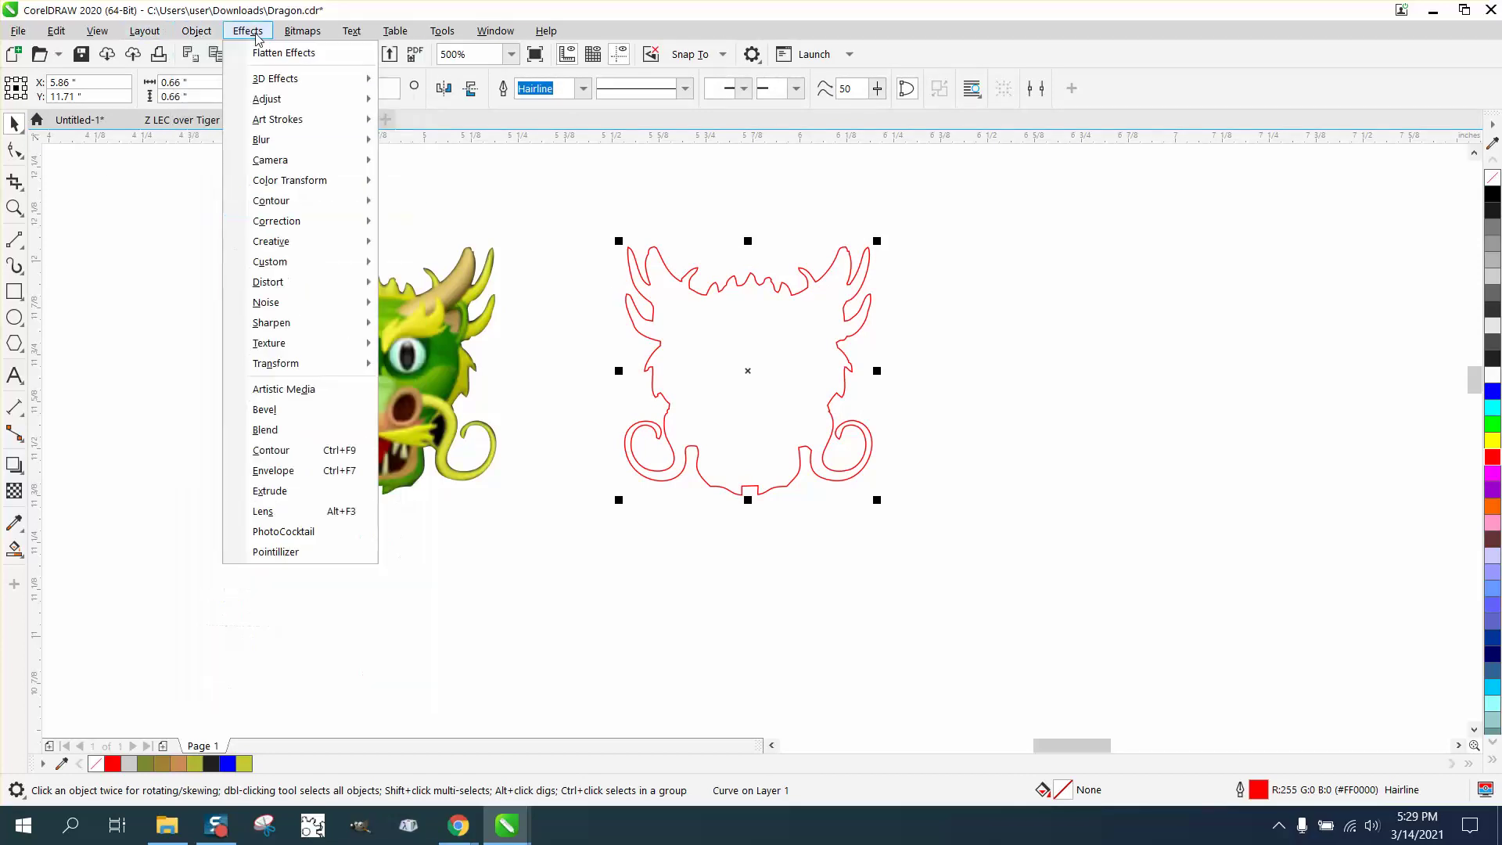
pyautogui.click(266, 451)
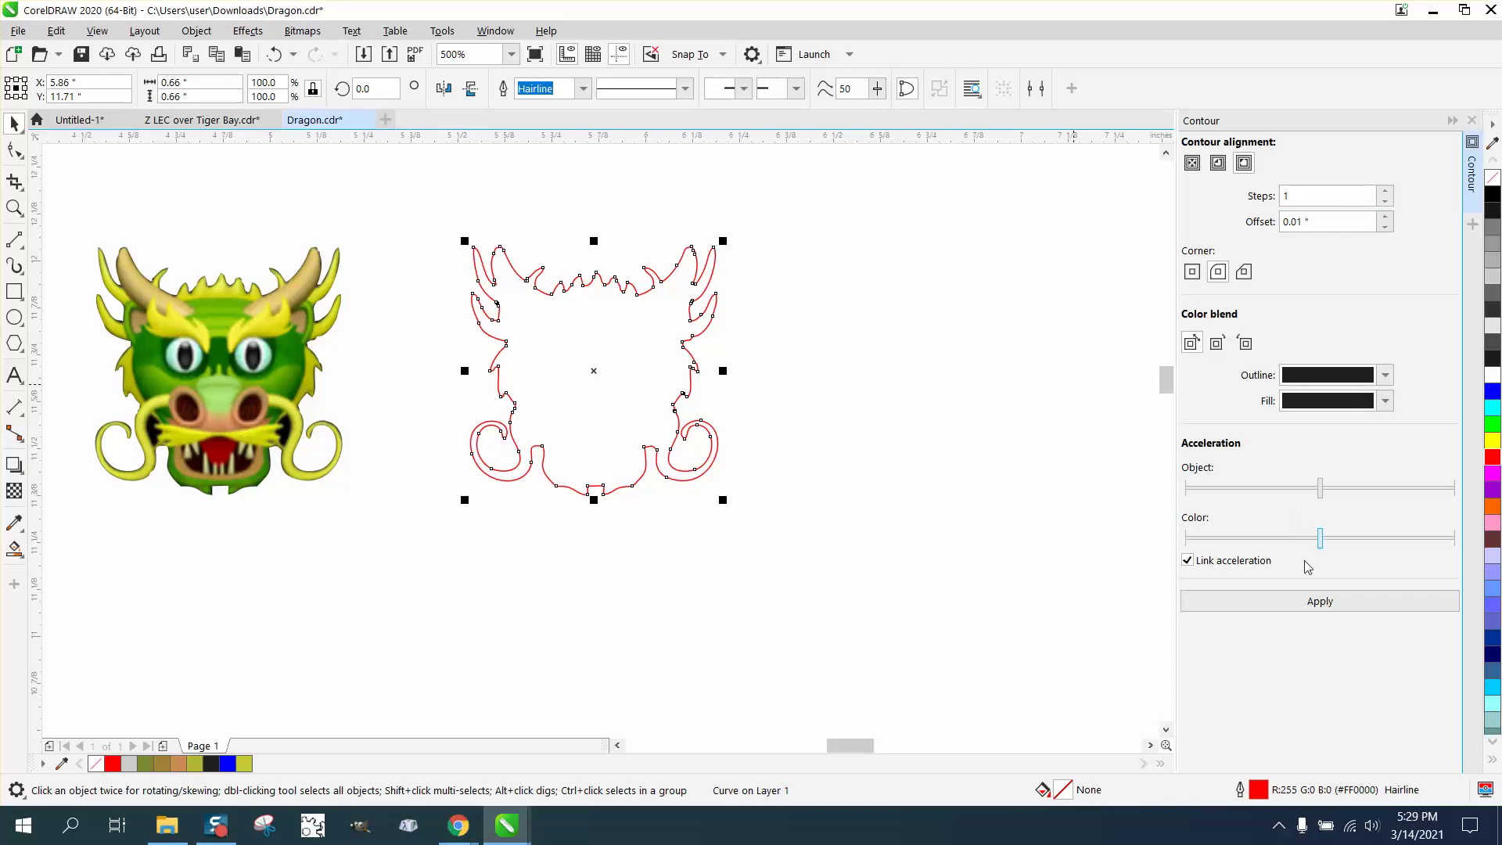
pyautogui.click(1306, 598)
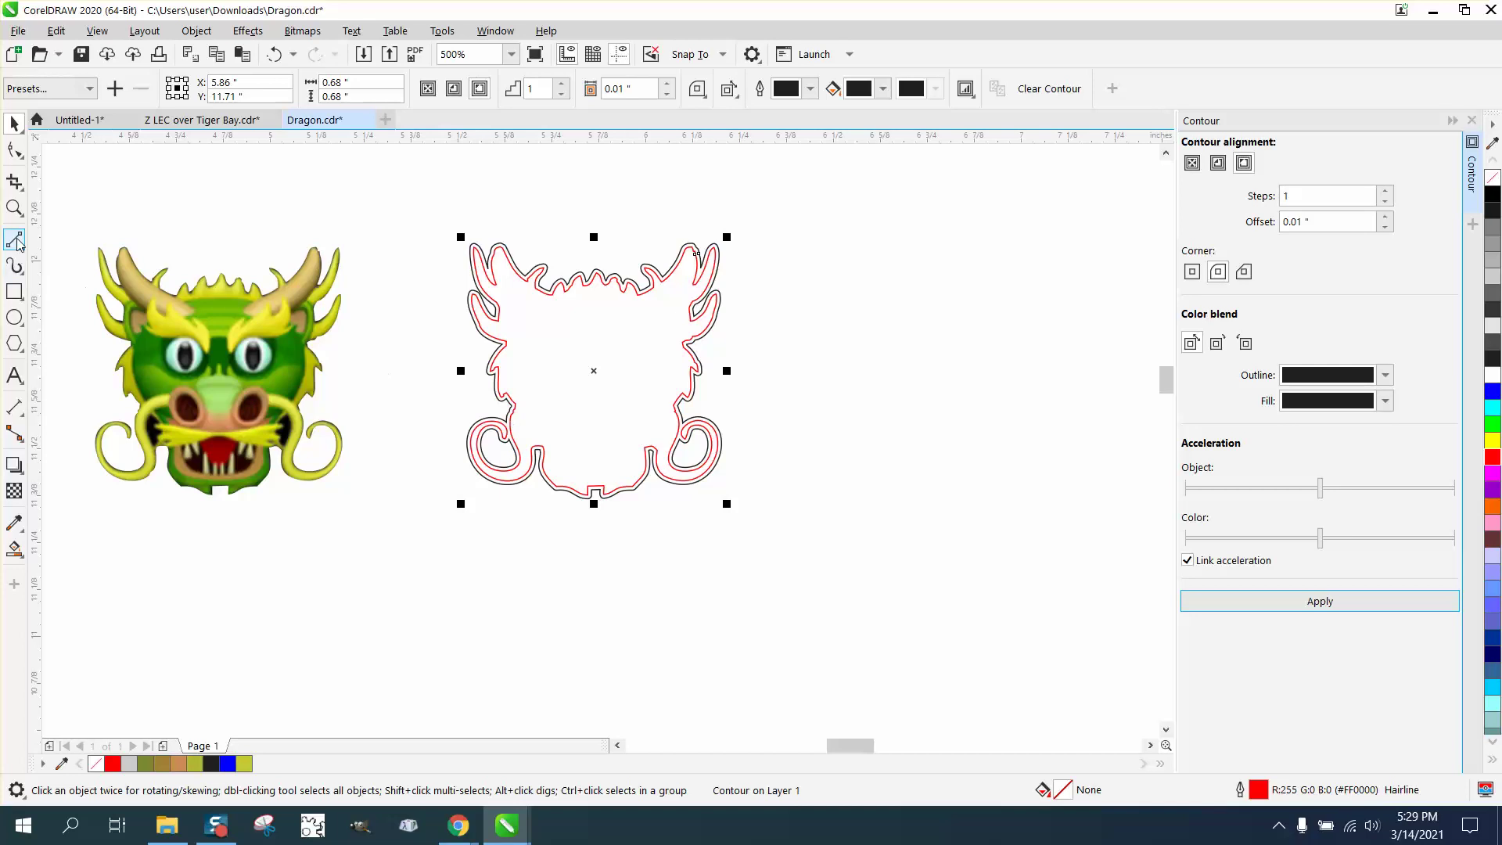
pyautogui.click(14, 208)
pyautogui.moveTo(580, 475); pyautogui.dragTo(579, 475)
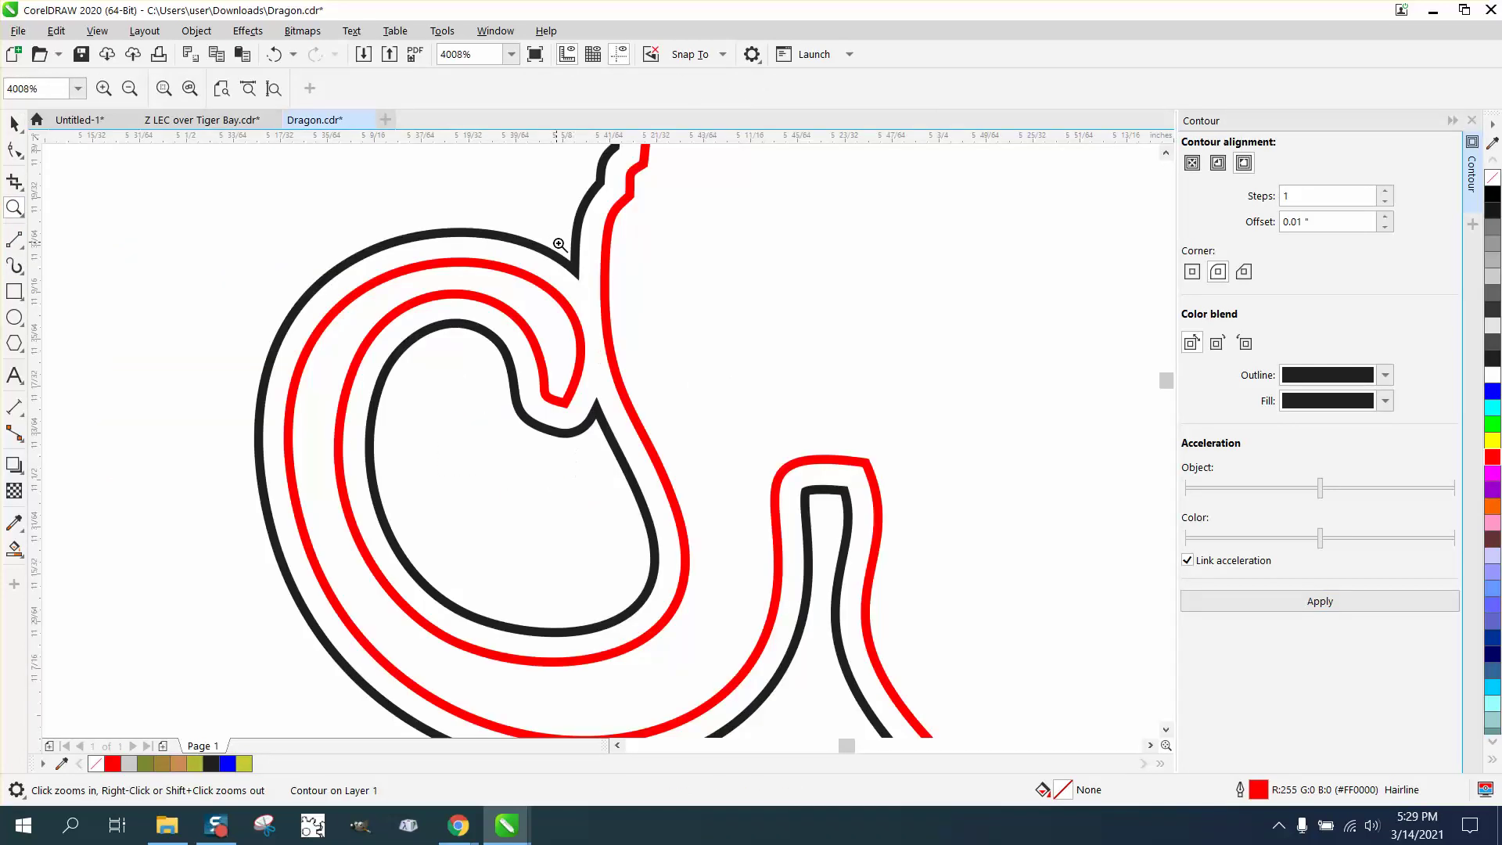
pyautogui.scroll(-4, 387, 282)
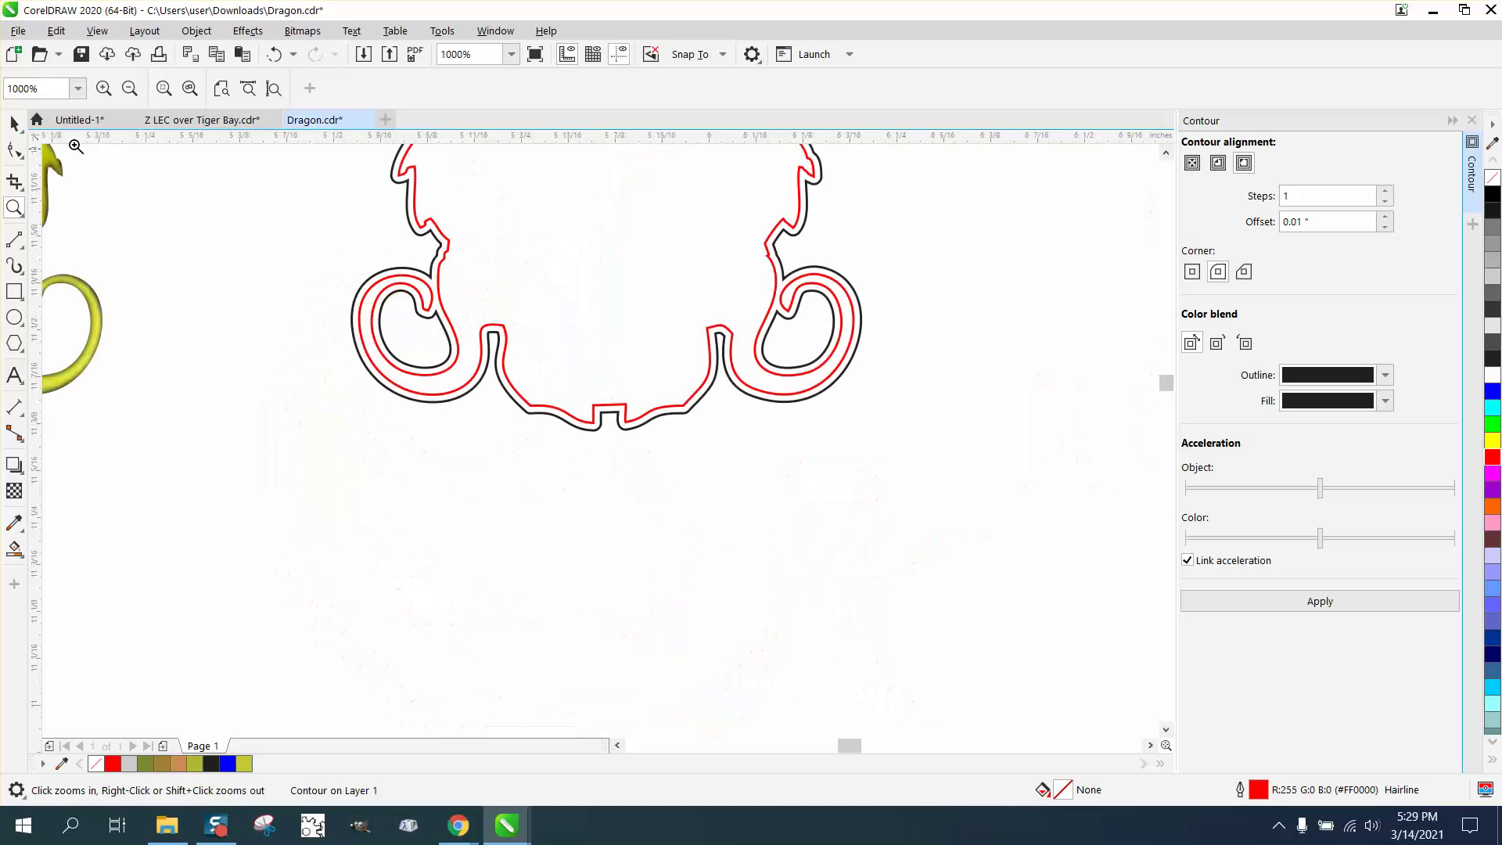
pyautogui.click(14, 123)
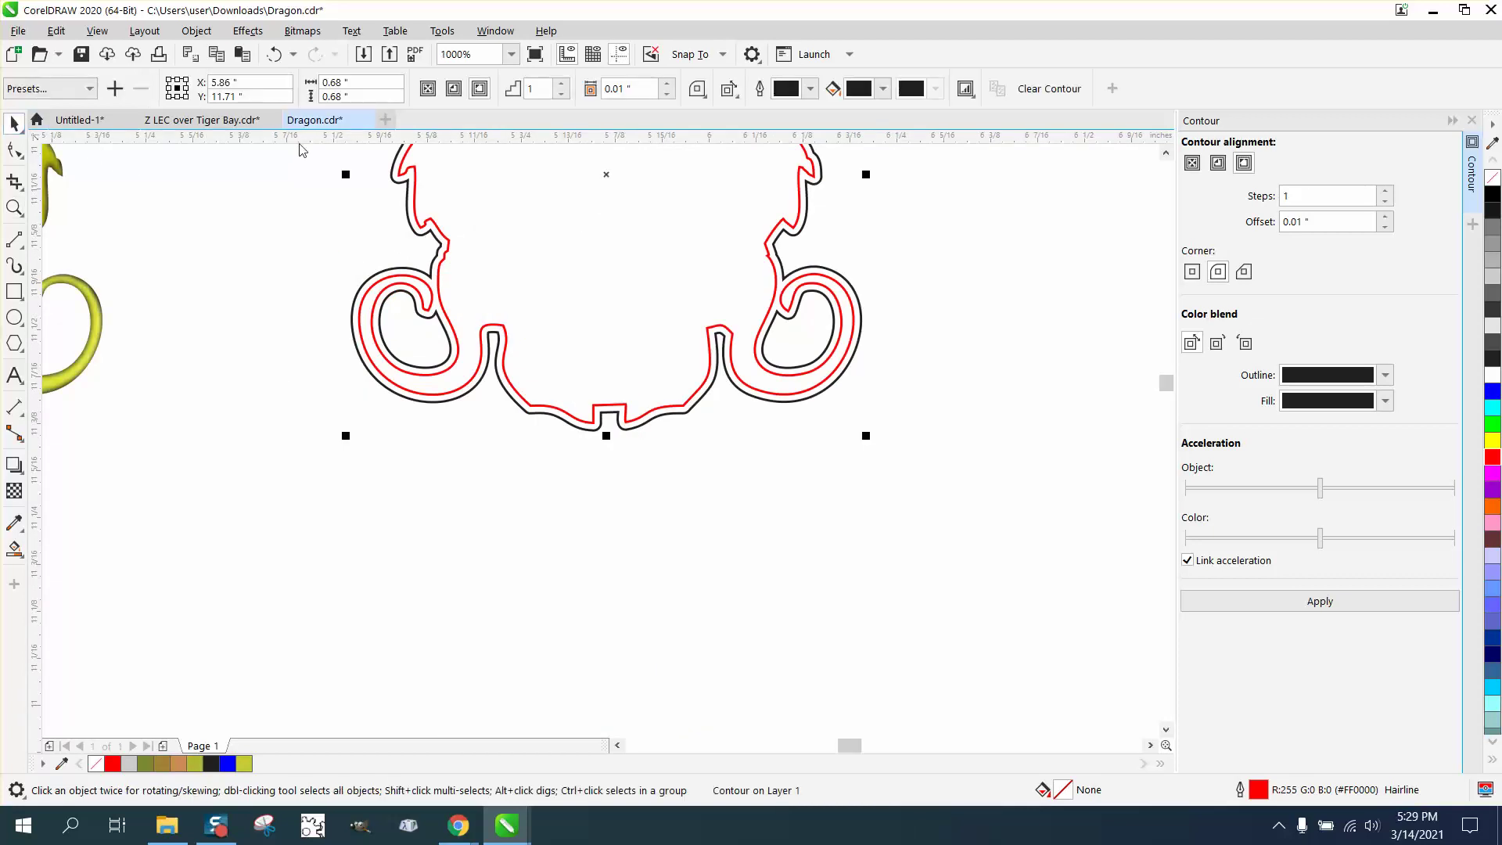
# Break the contour apart and move the red curve down 1 inch
pyautogui.click(202, 30)
pyautogui.click(266, 446)
pyautogui.click(386, 383)
pyautogui.scroll(-4, 429, 315)
pyautogui.press('Down')
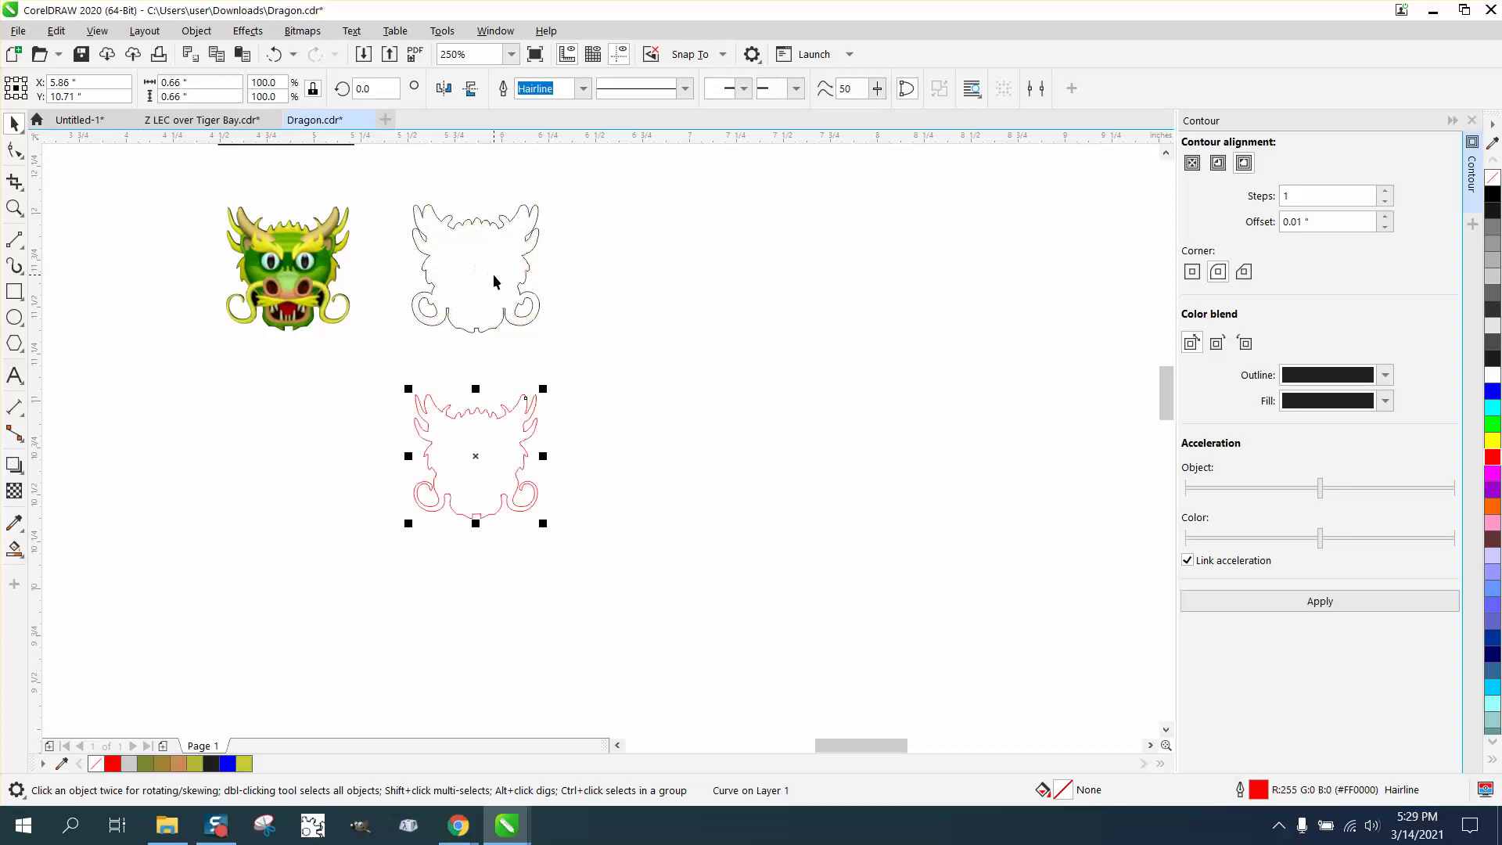
# Move the black contour 1 inch left onto the dragon bitmap and check the fit
pyautogui.click(455, 280)
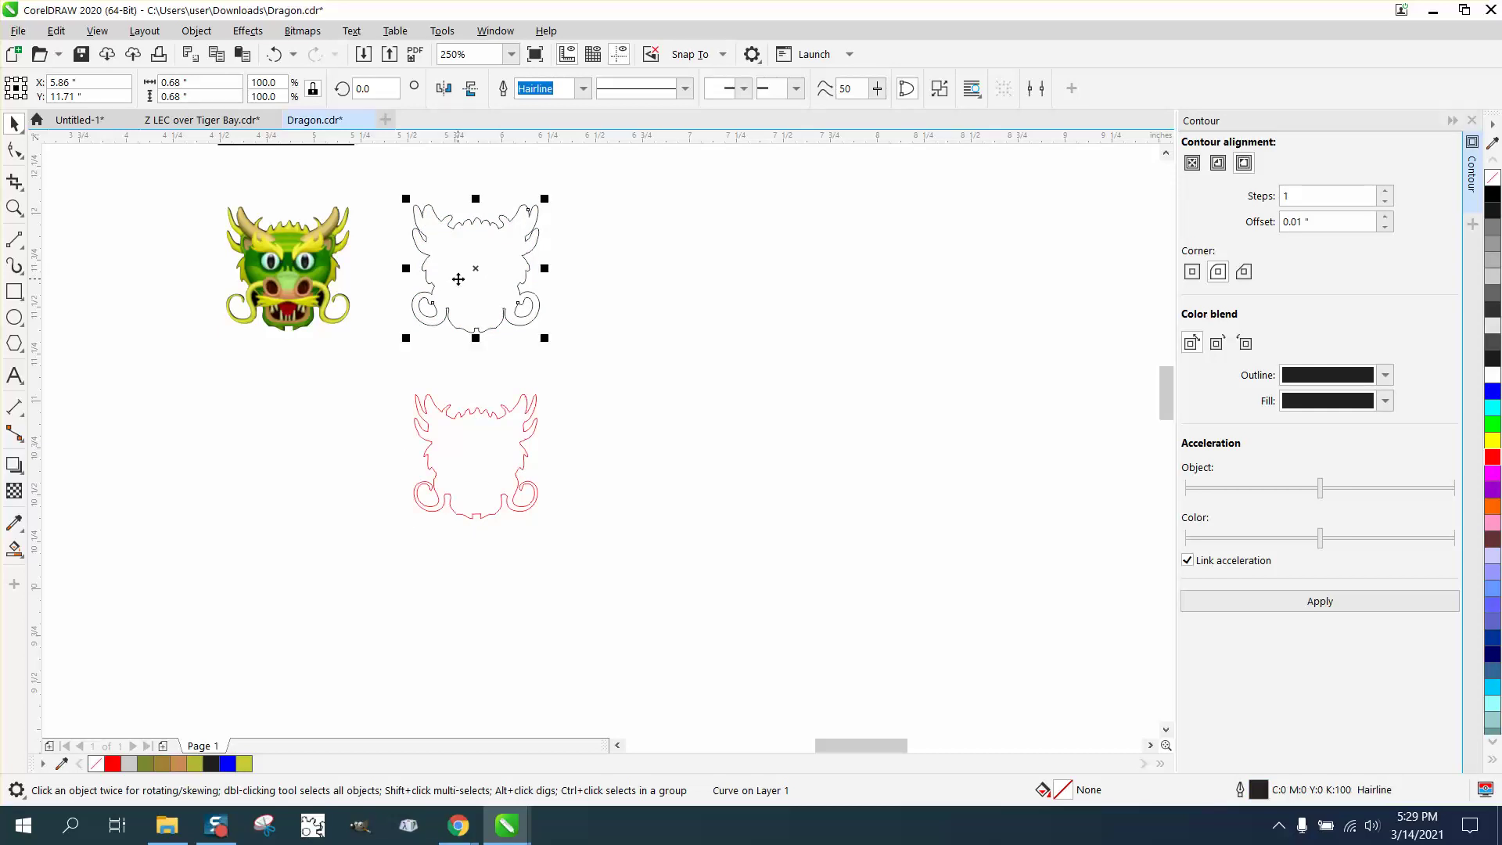
pyautogui.press('Left')
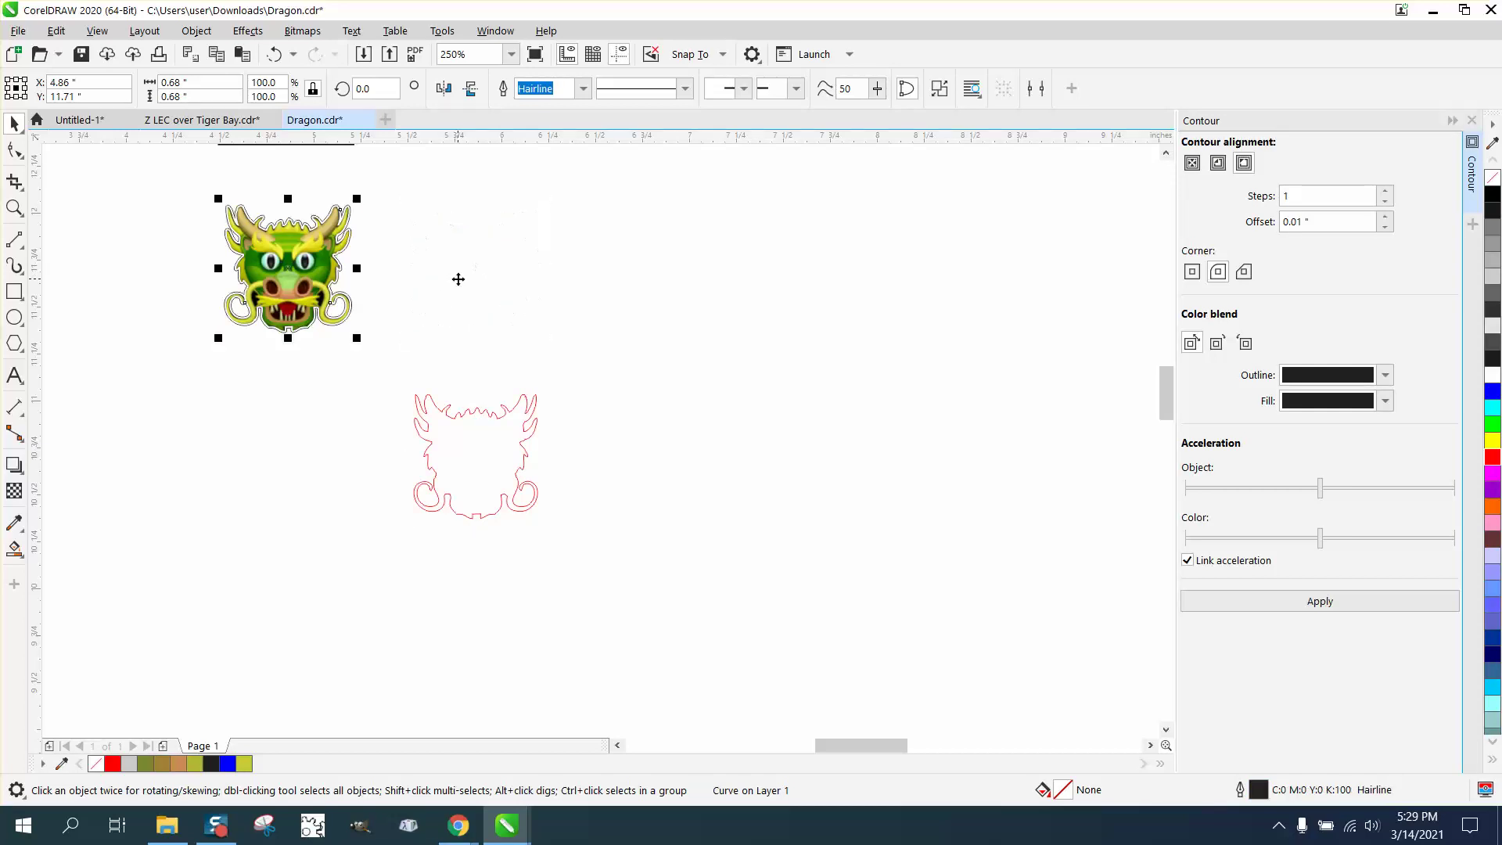
pyautogui.click(14, 208)
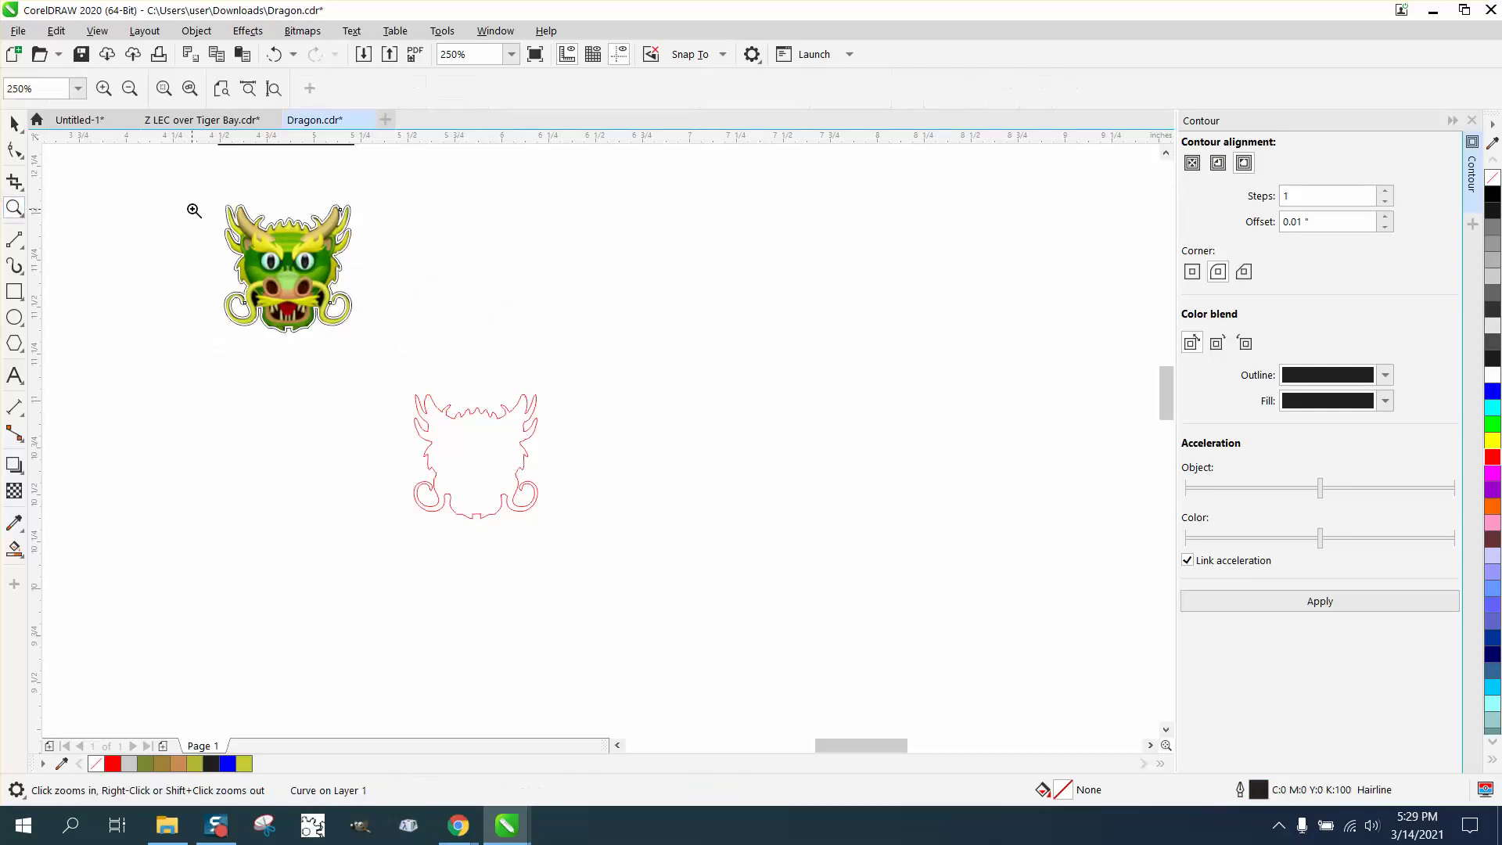
pyautogui.moveTo(430, 357); pyautogui.dragTo(430, 357)
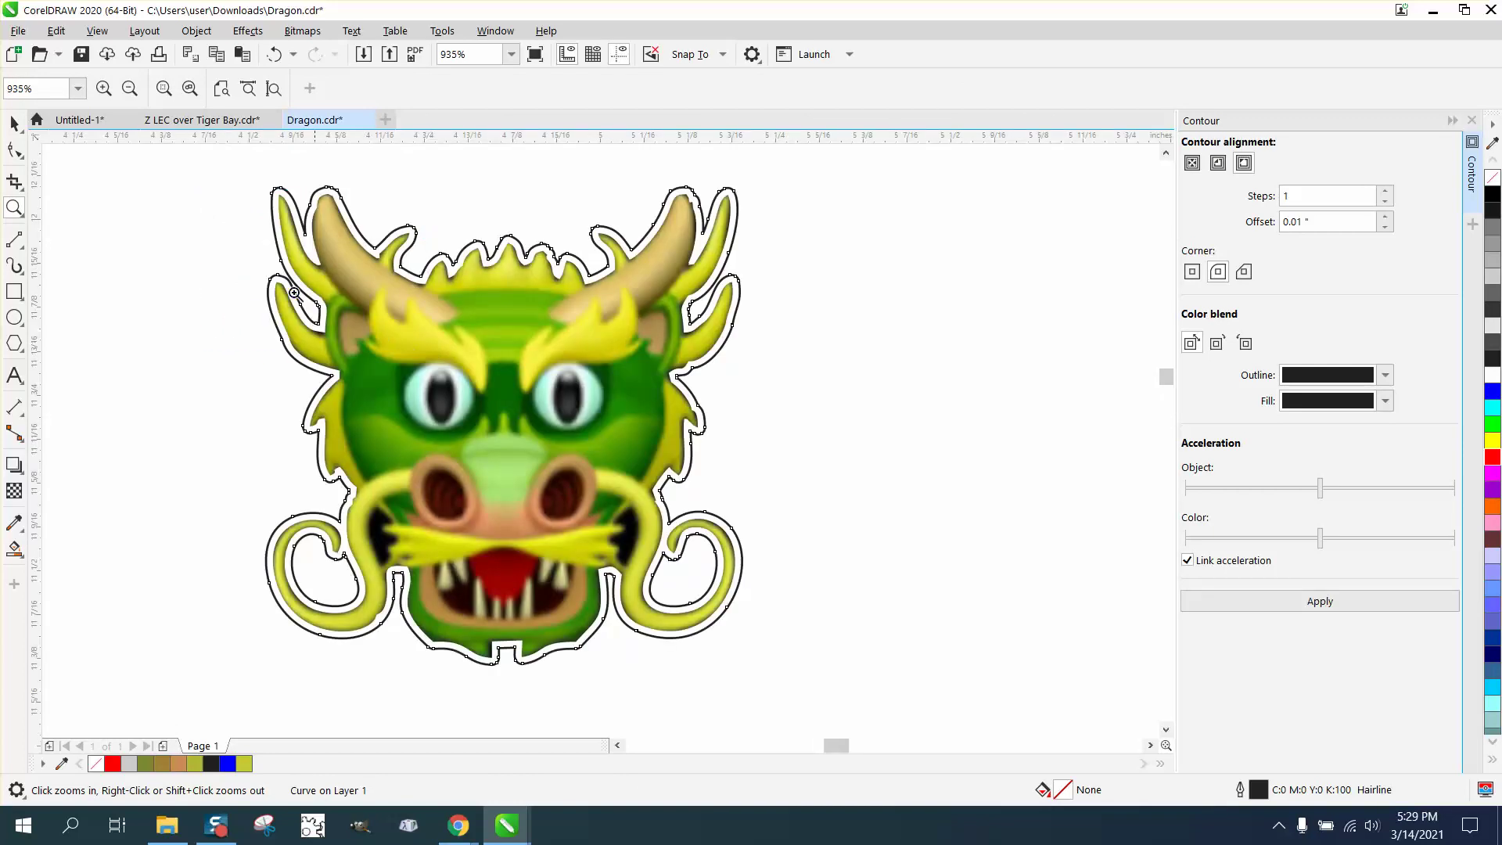
pyautogui.rightClick(243, 255)
pyautogui.click(14, 123)
pyautogui.scroll(-1, 428, 284)
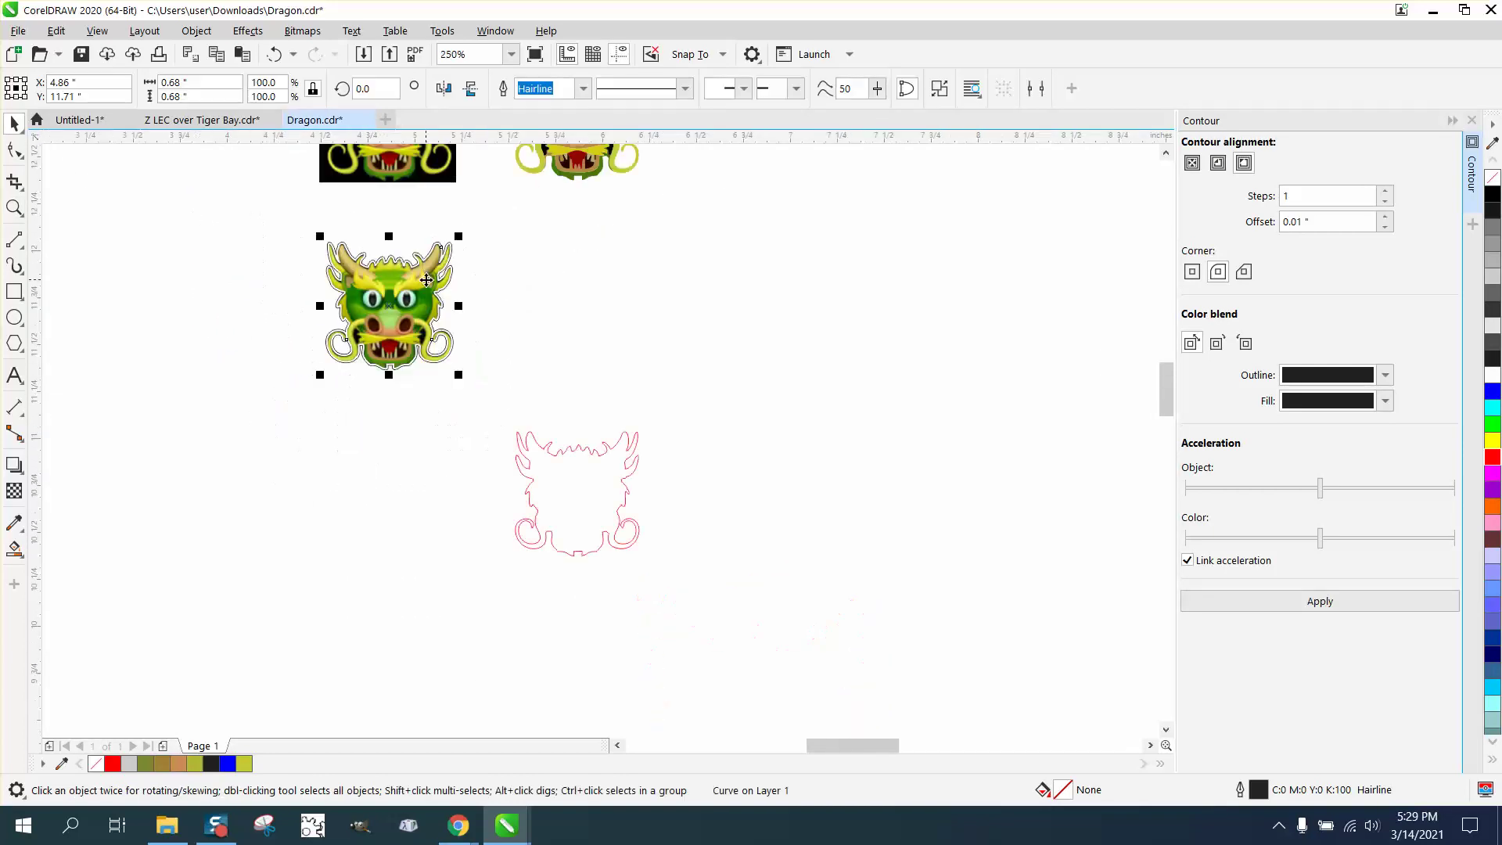
# Drag the red curve to the upper right and select the dragon with its outline
pyautogui.click(580, 433)
pyautogui.moveTo(574, 492); pyautogui.dragTo(942, 248)
pyautogui.moveTo(591, 447); pyautogui.dragTo(594, 440)
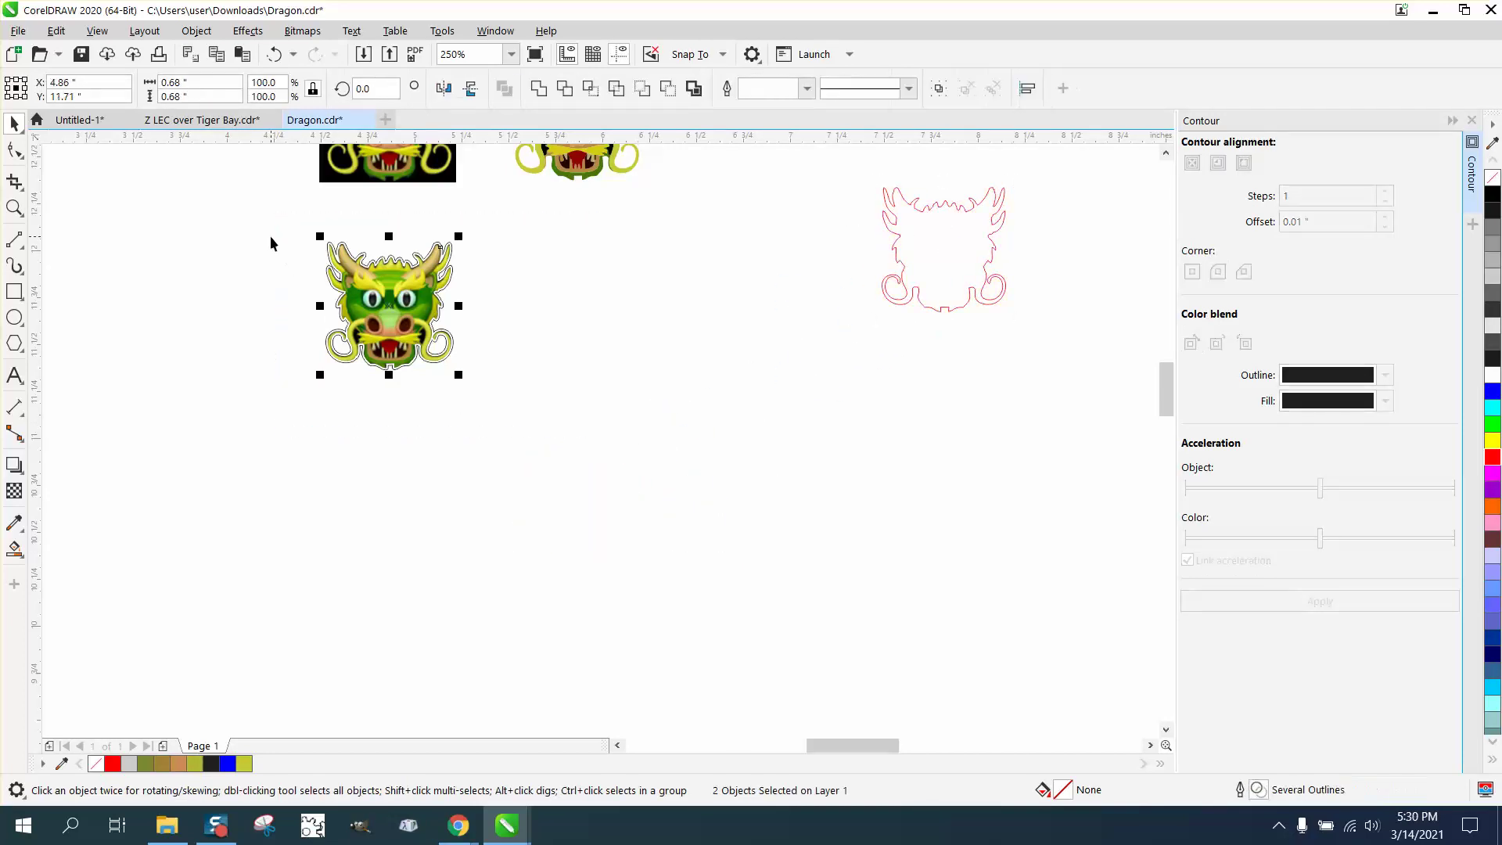
# Enlarge the dragon and contour to about 5.5 inches, inspect the horn, then shift them 1 inch left
pyautogui.scroll(-3, 468, 397)
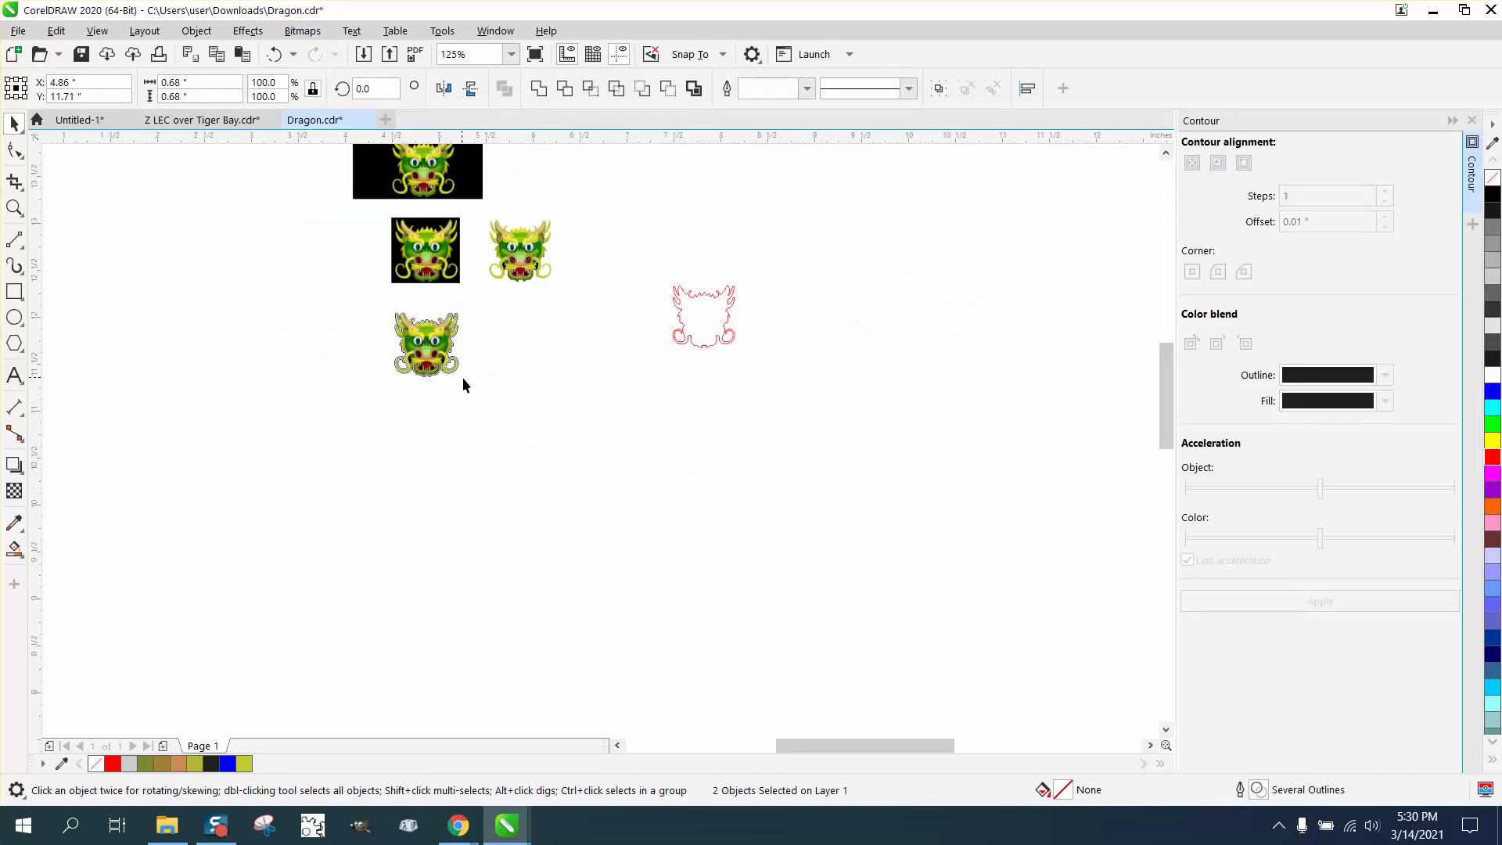
pyautogui.click(436, 363)
pyautogui.moveTo(346, 296); pyautogui.dragTo(915, 730)
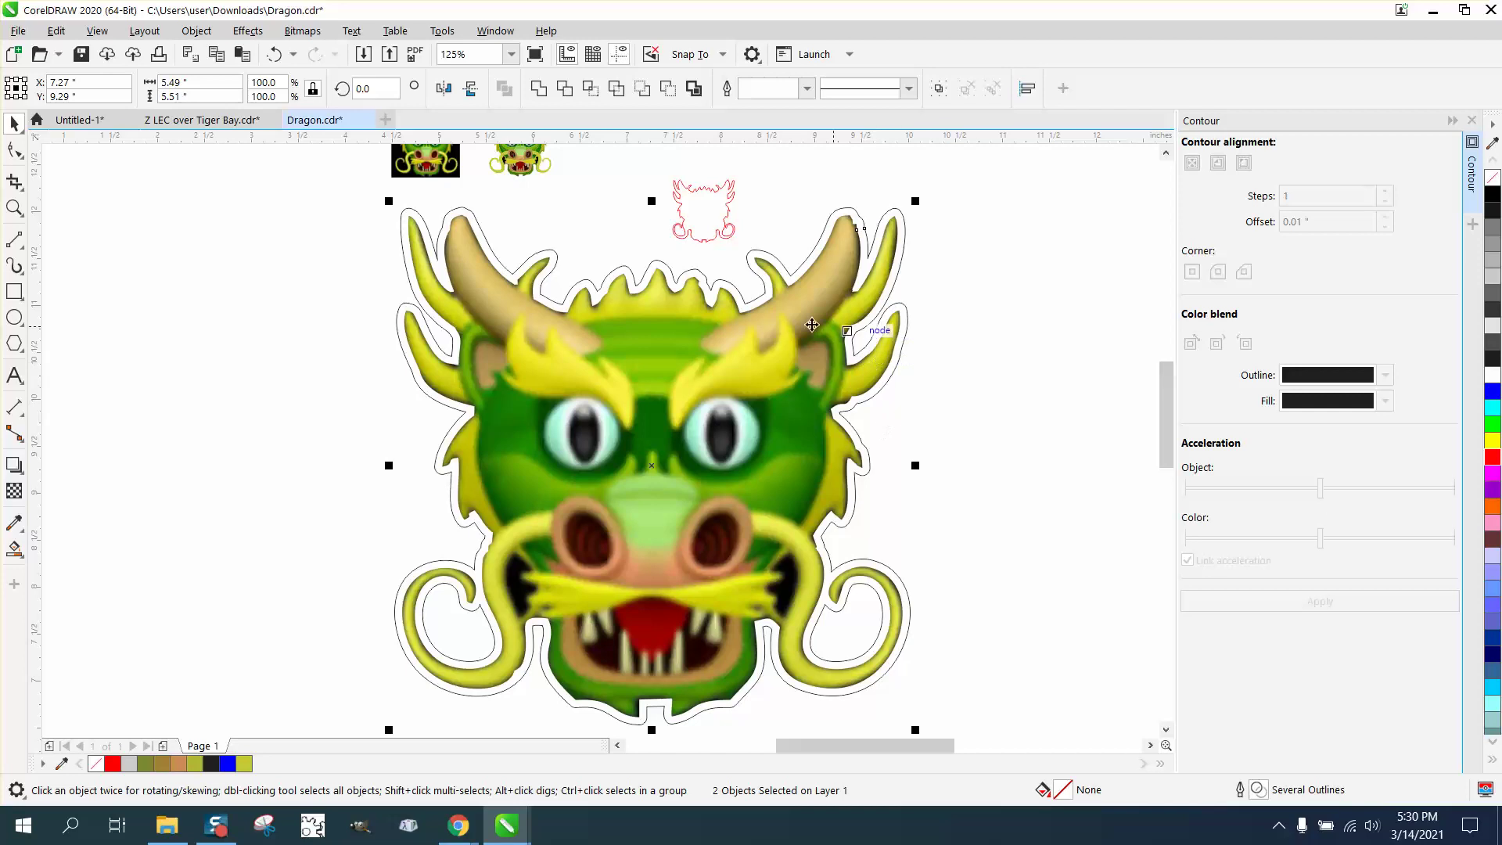
pyautogui.click(14, 208)
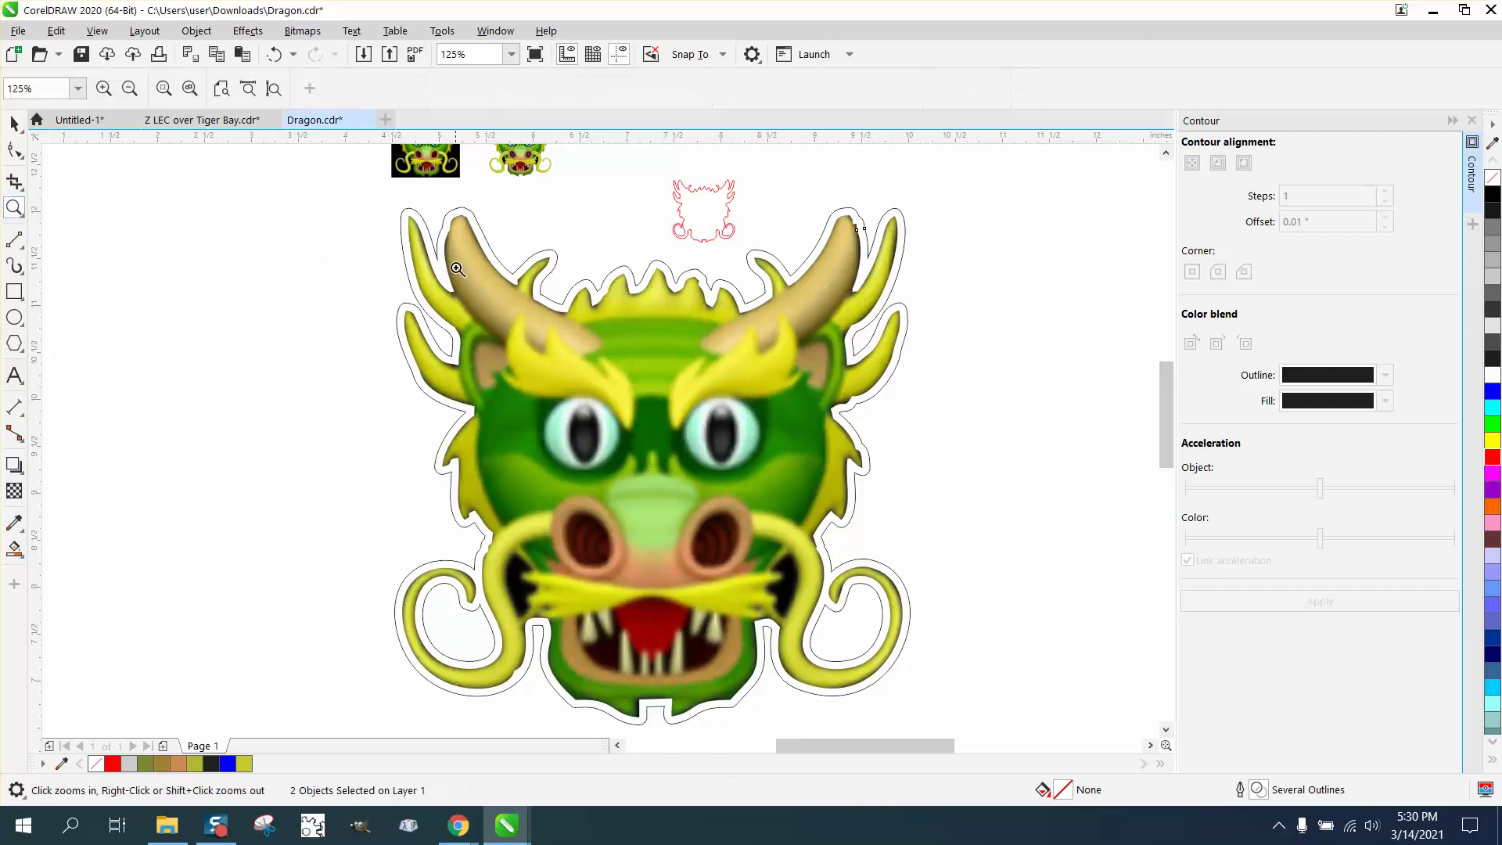
pyautogui.moveTo(398, 199); pyautogui.dragTo(513, 298)
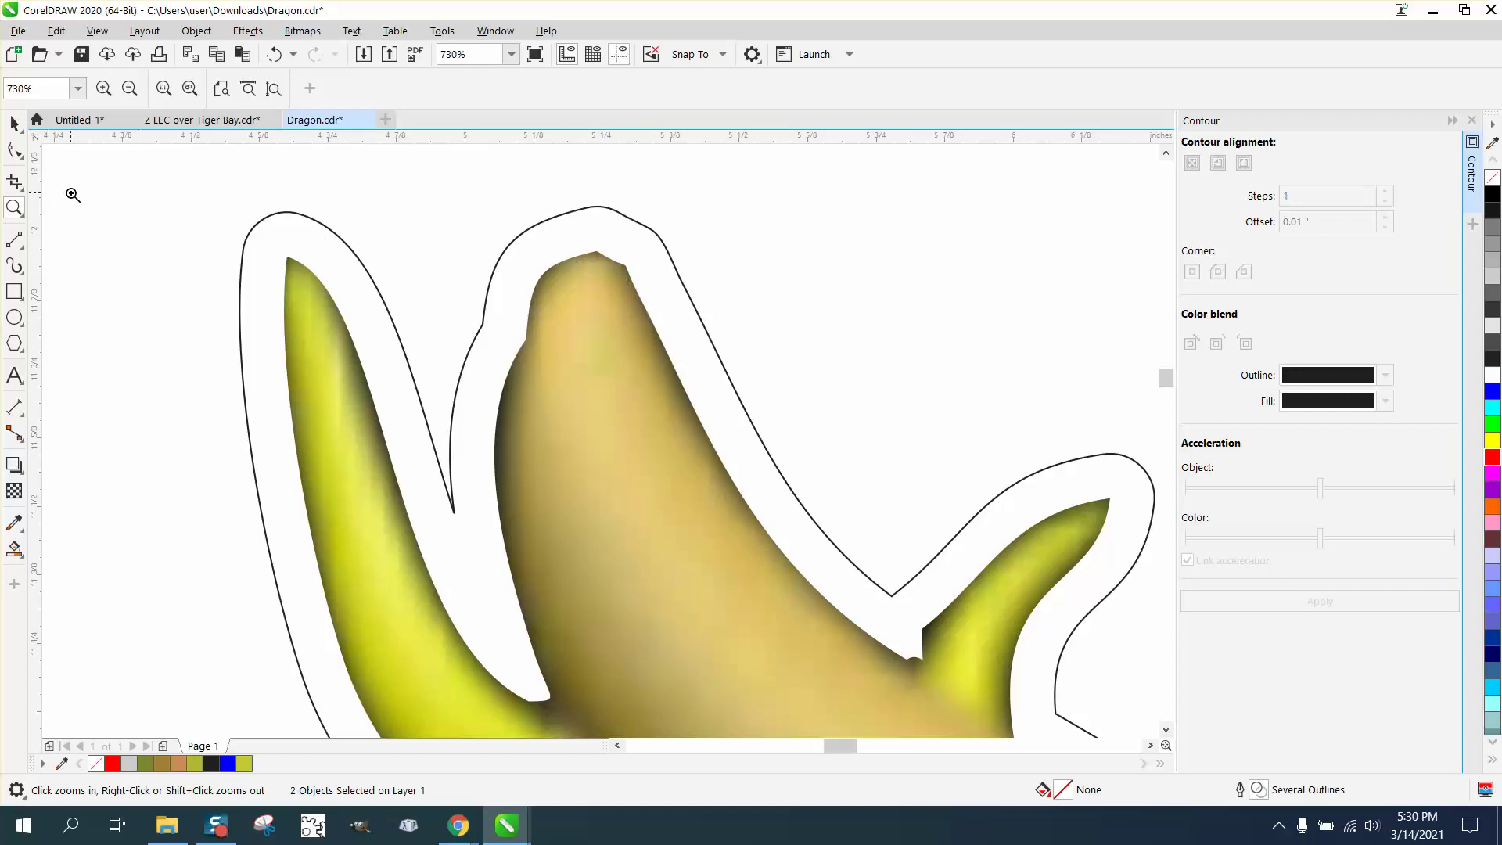
pyautogui.click(14, 124)
pyautogui.press('F3')
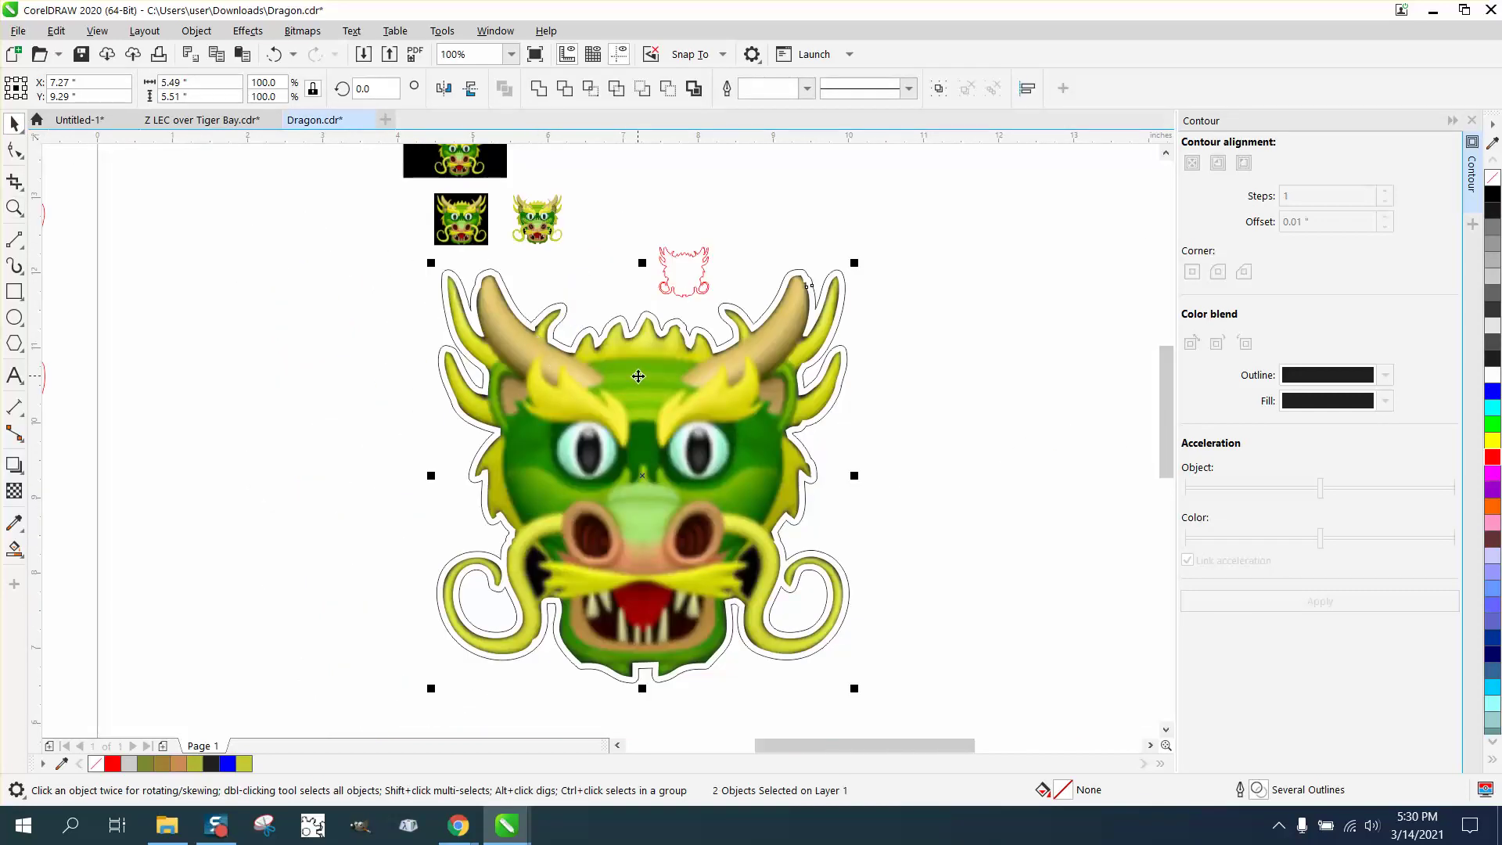
pyautogui.press('Left')
# Move the outline curve 2 inches right, off the dragon
pyautogui.click(920, 422)
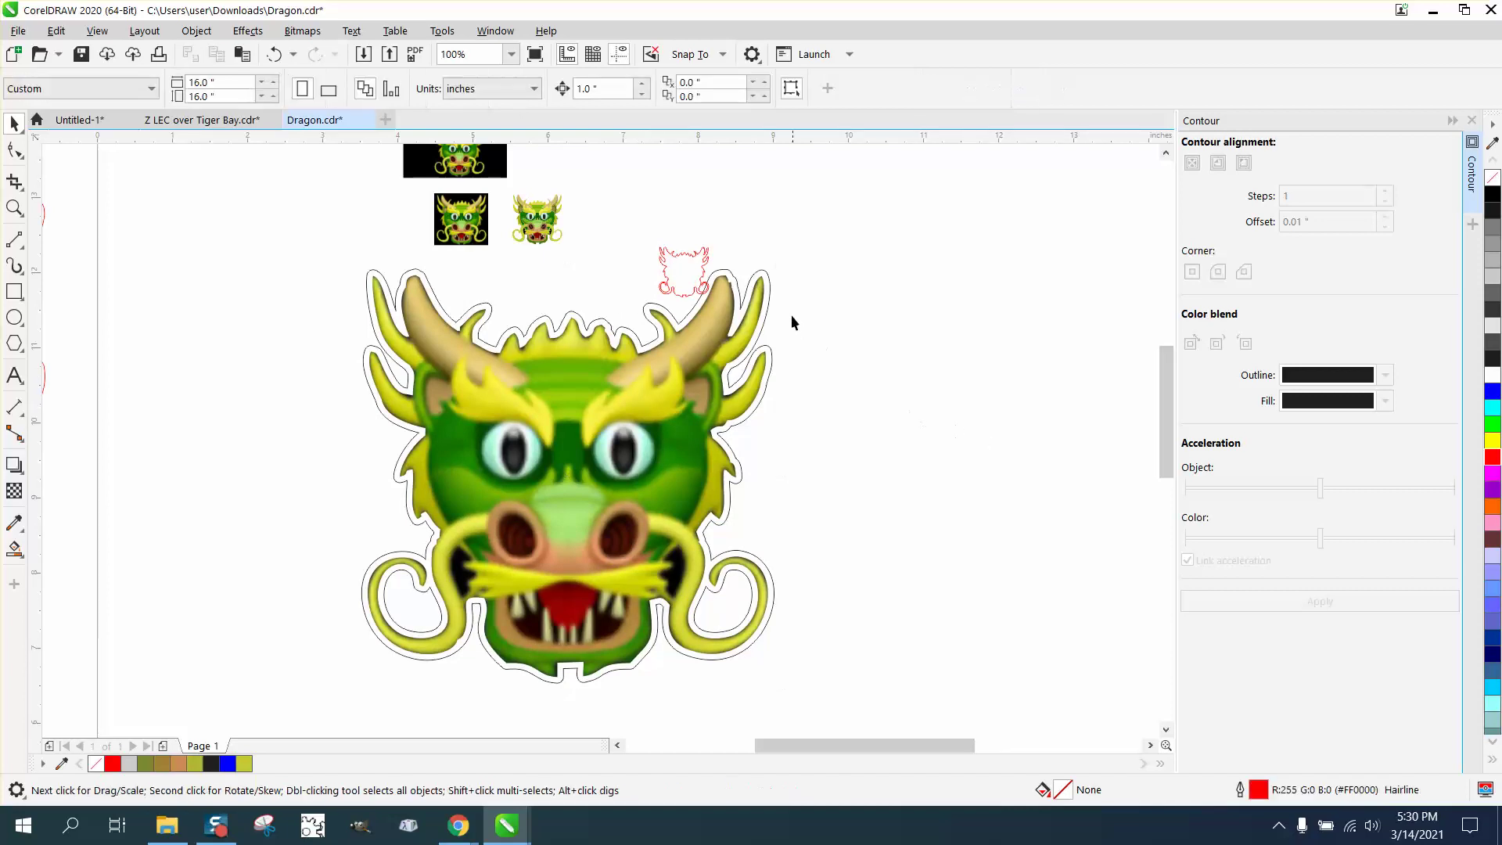
pyautogui.click(769, 312)
pyautogui.press('Right')
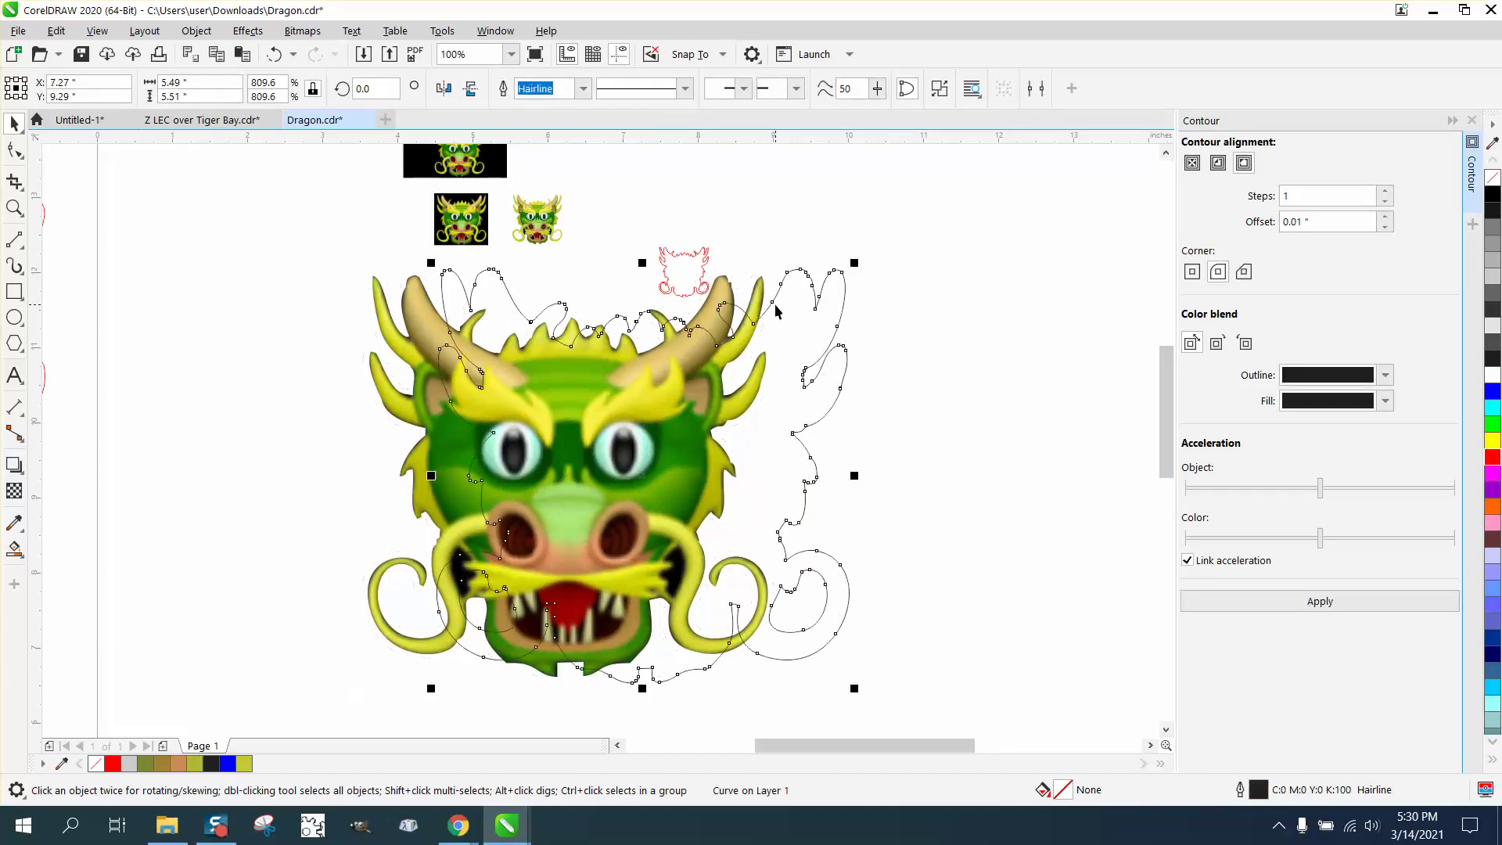
pyautogui.press('Right')
pyautogui.press('Right')
pyautogui.press('Right')
pyautogui.press('Right')
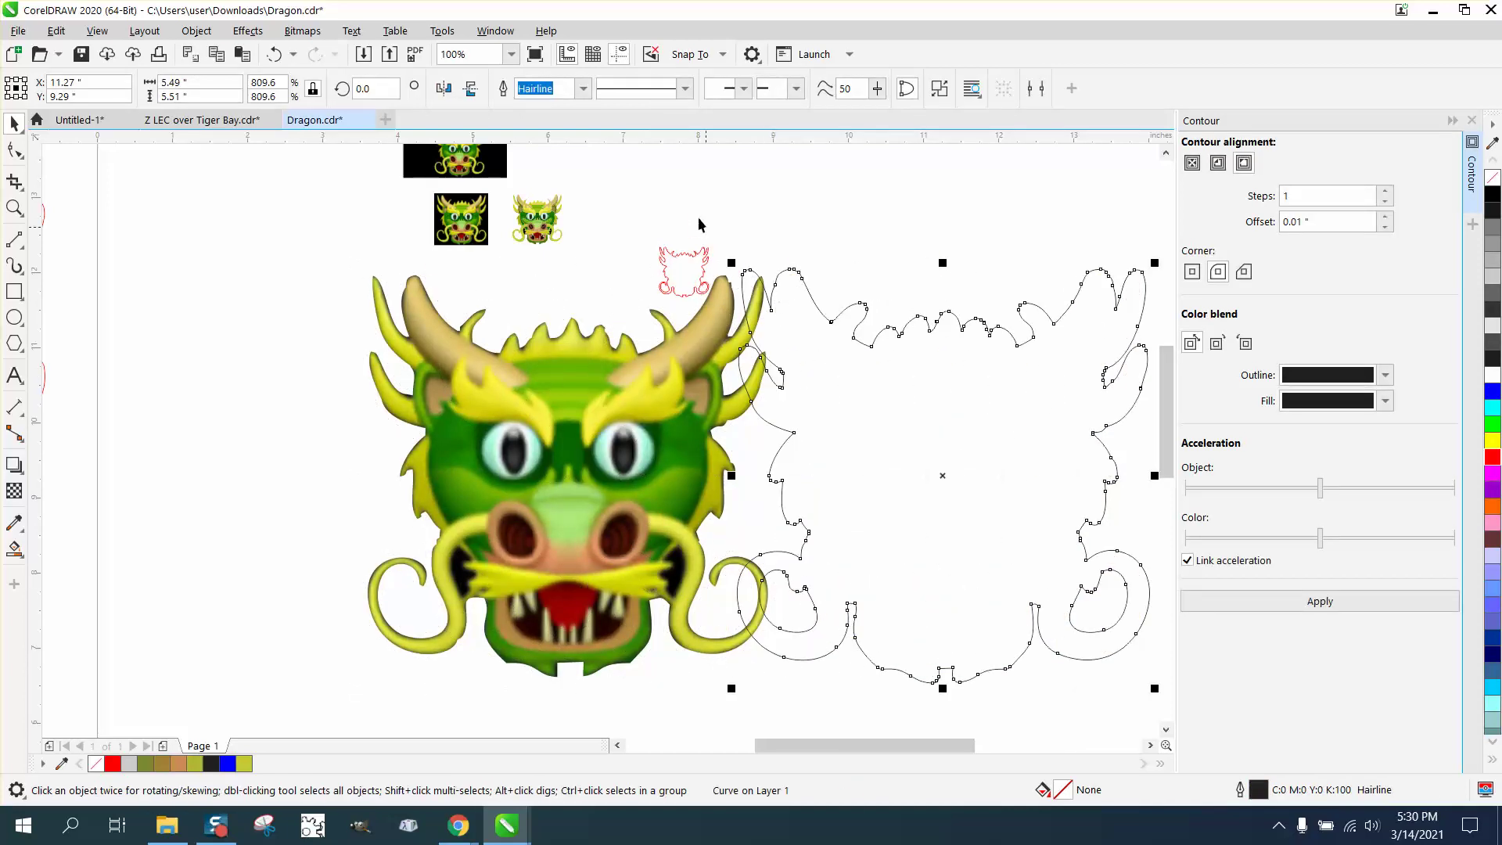
# Delete the tip node of the first horn on the small dragon to smooth it
pyautogui.click(14, 208)
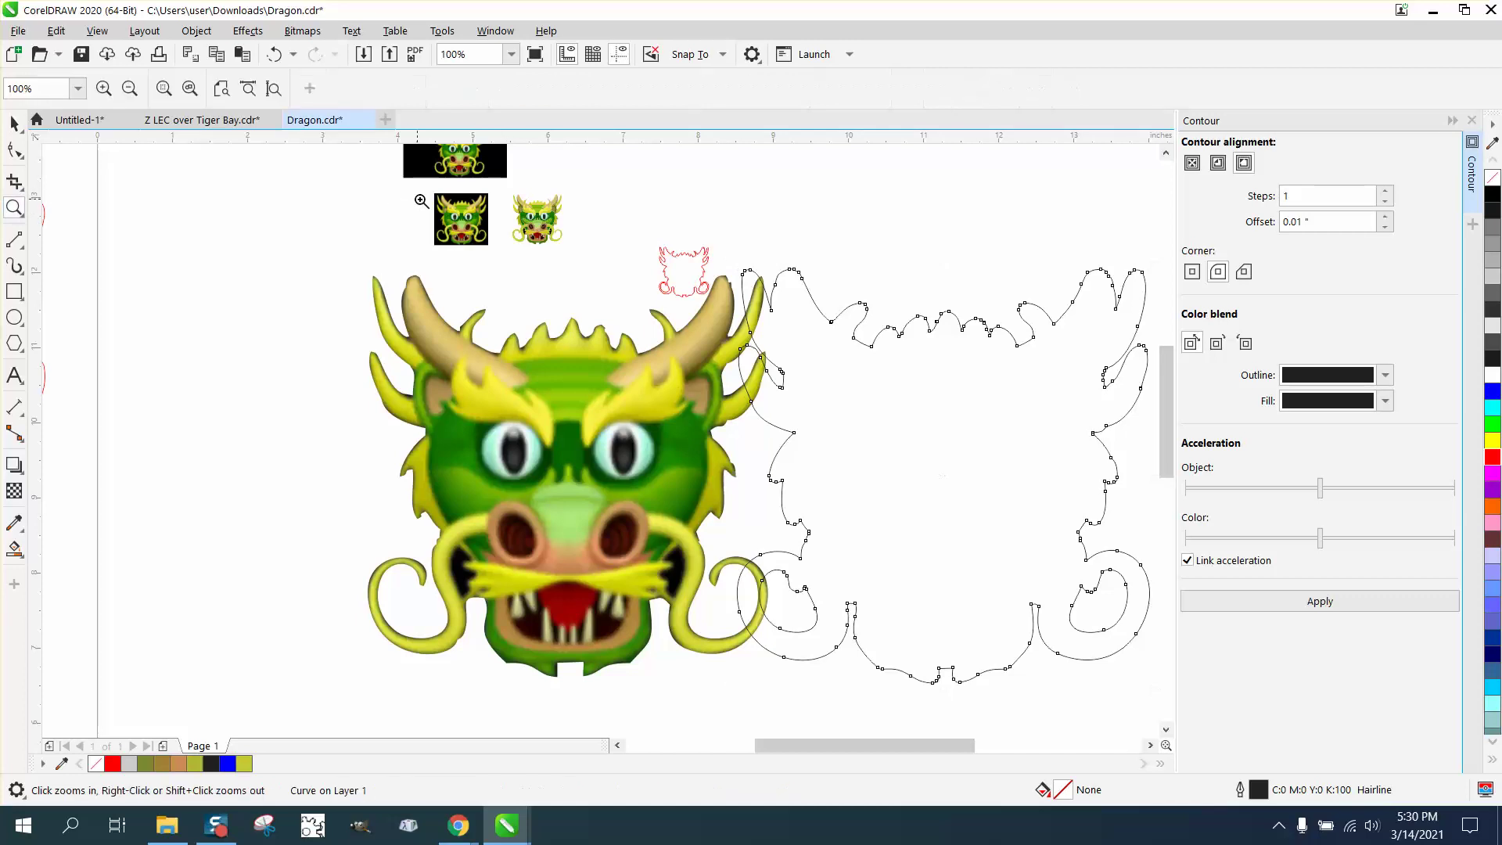
pyautogui.moveTo(581, 237); pyautogui.dragTo(581, 237)
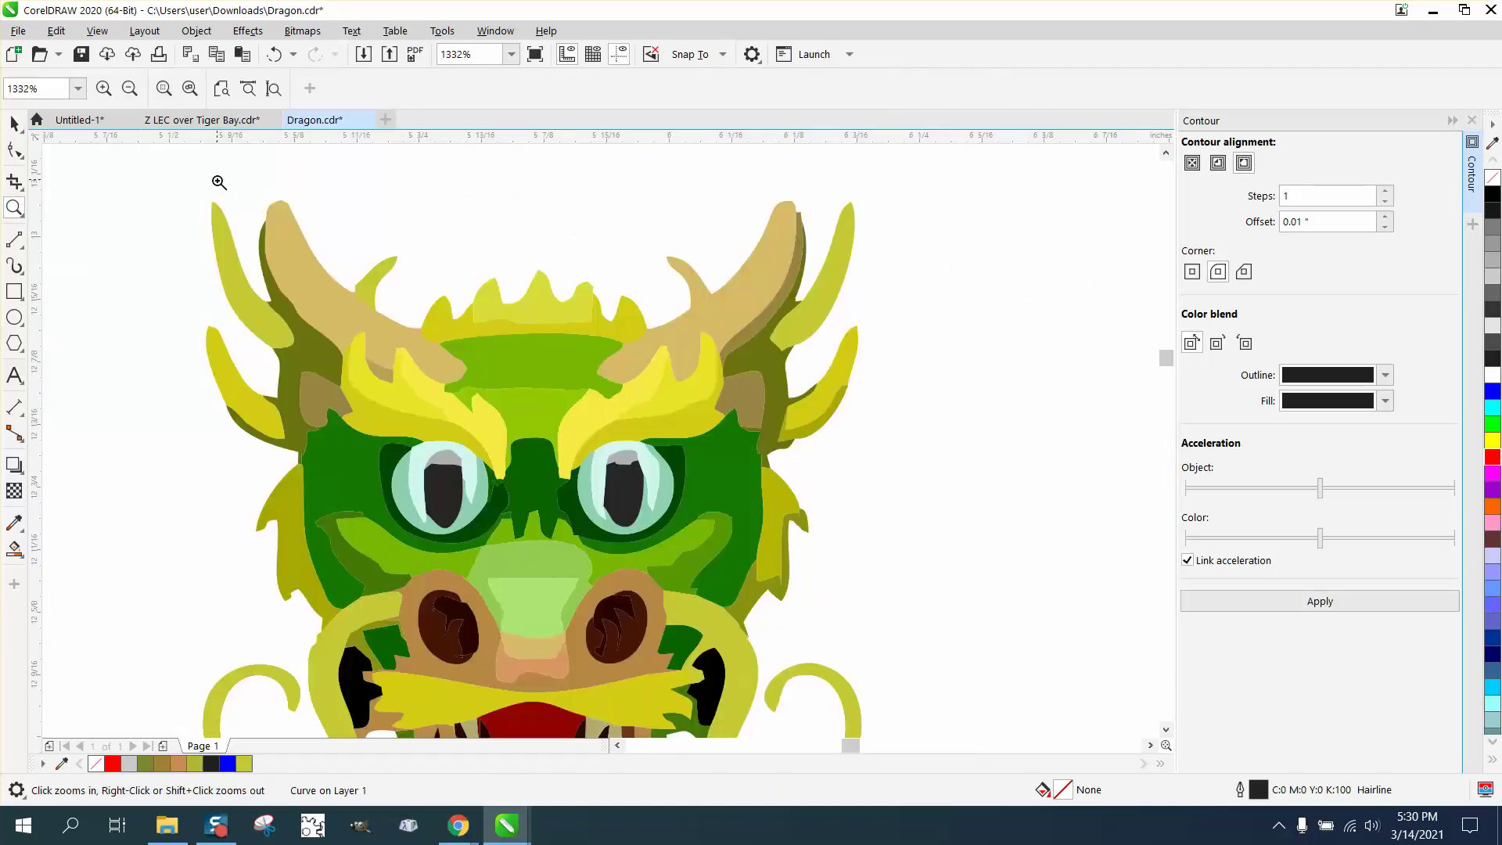
pyautogui.click(301, 241)
pyautogui.click(14, 150)
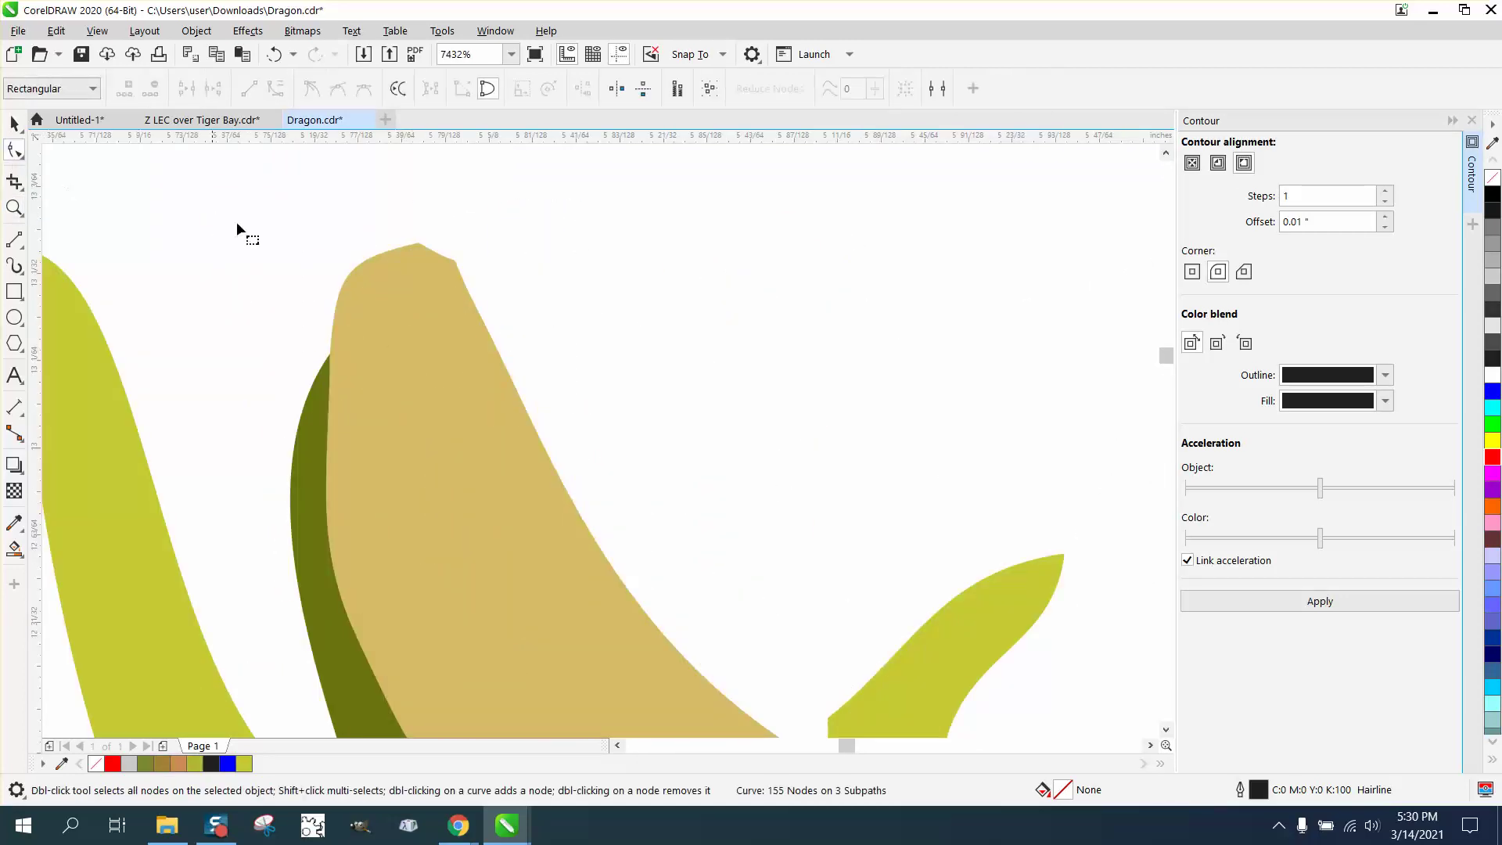
pyautogui.click(413, 250)
pyautogui.click(418, 244)
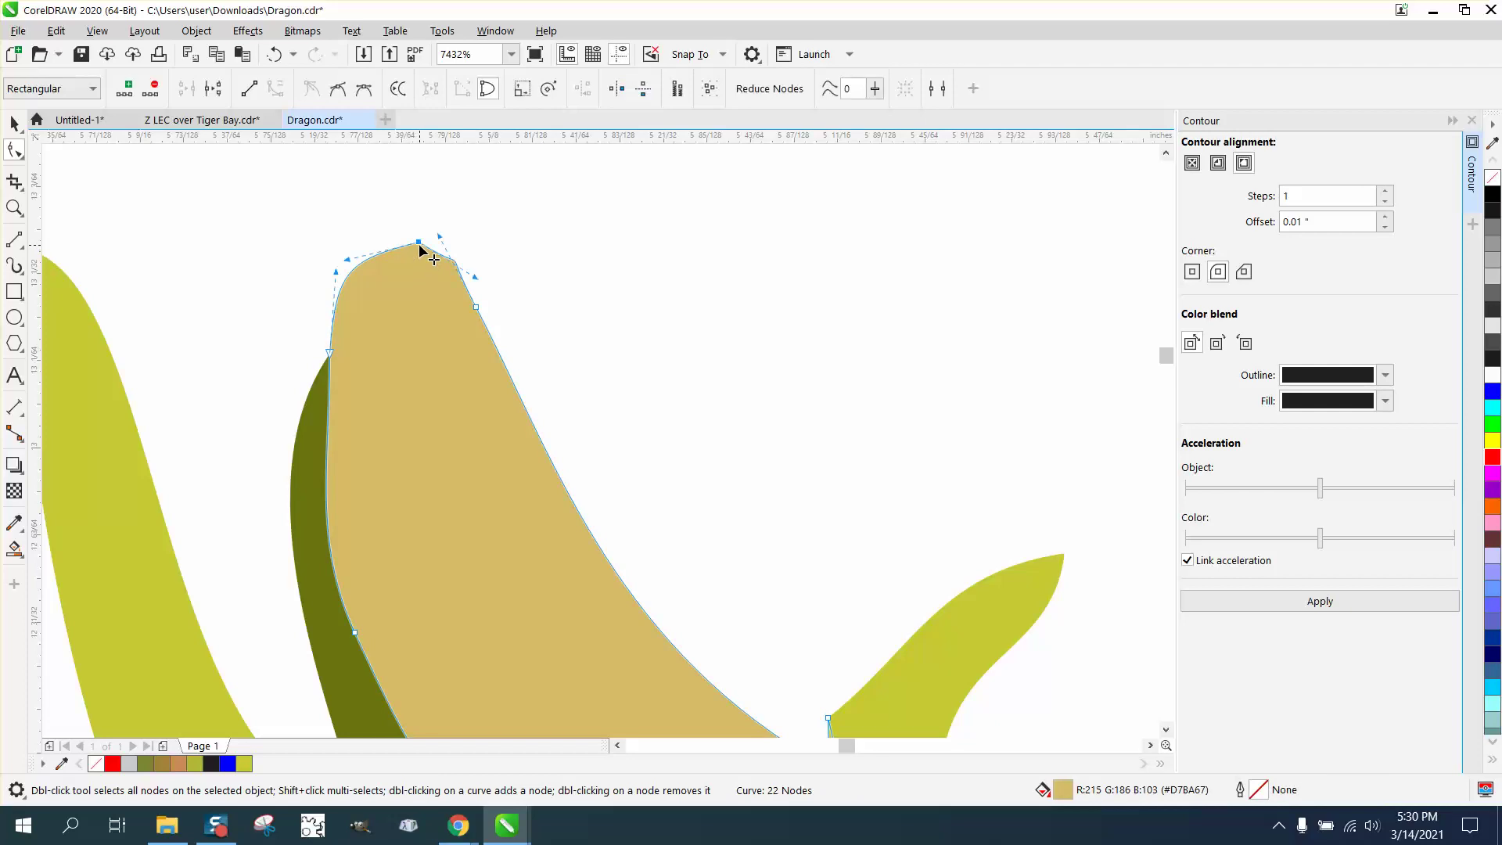
pyautogui.press('Delete')
pyautogui.scroll(-2, 345, 248)
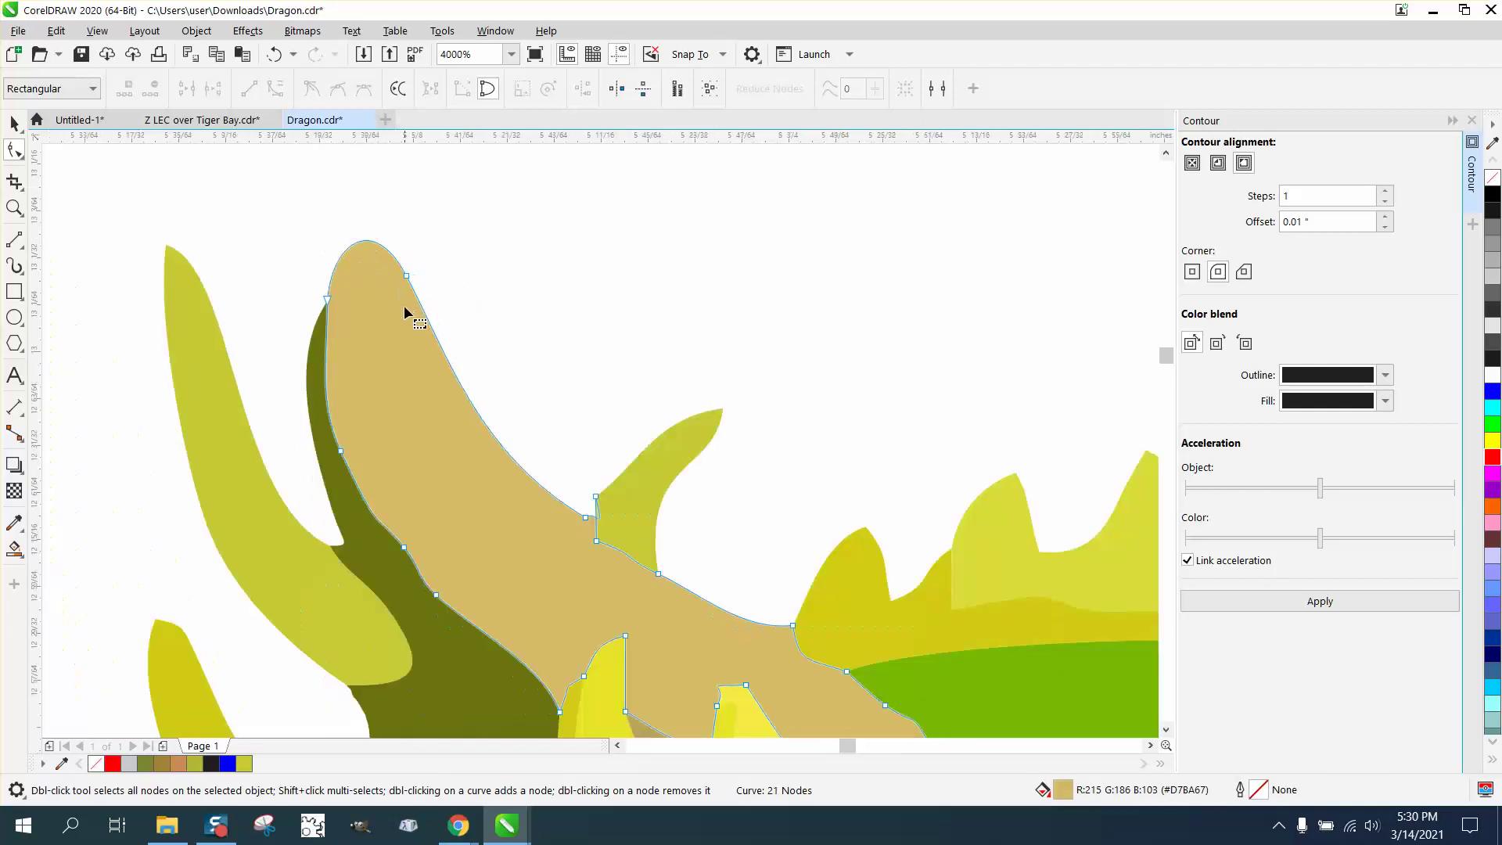
pyautogui.scroll(-1, 404, 307)
pyautogui.scroll(-1, 768, 383)
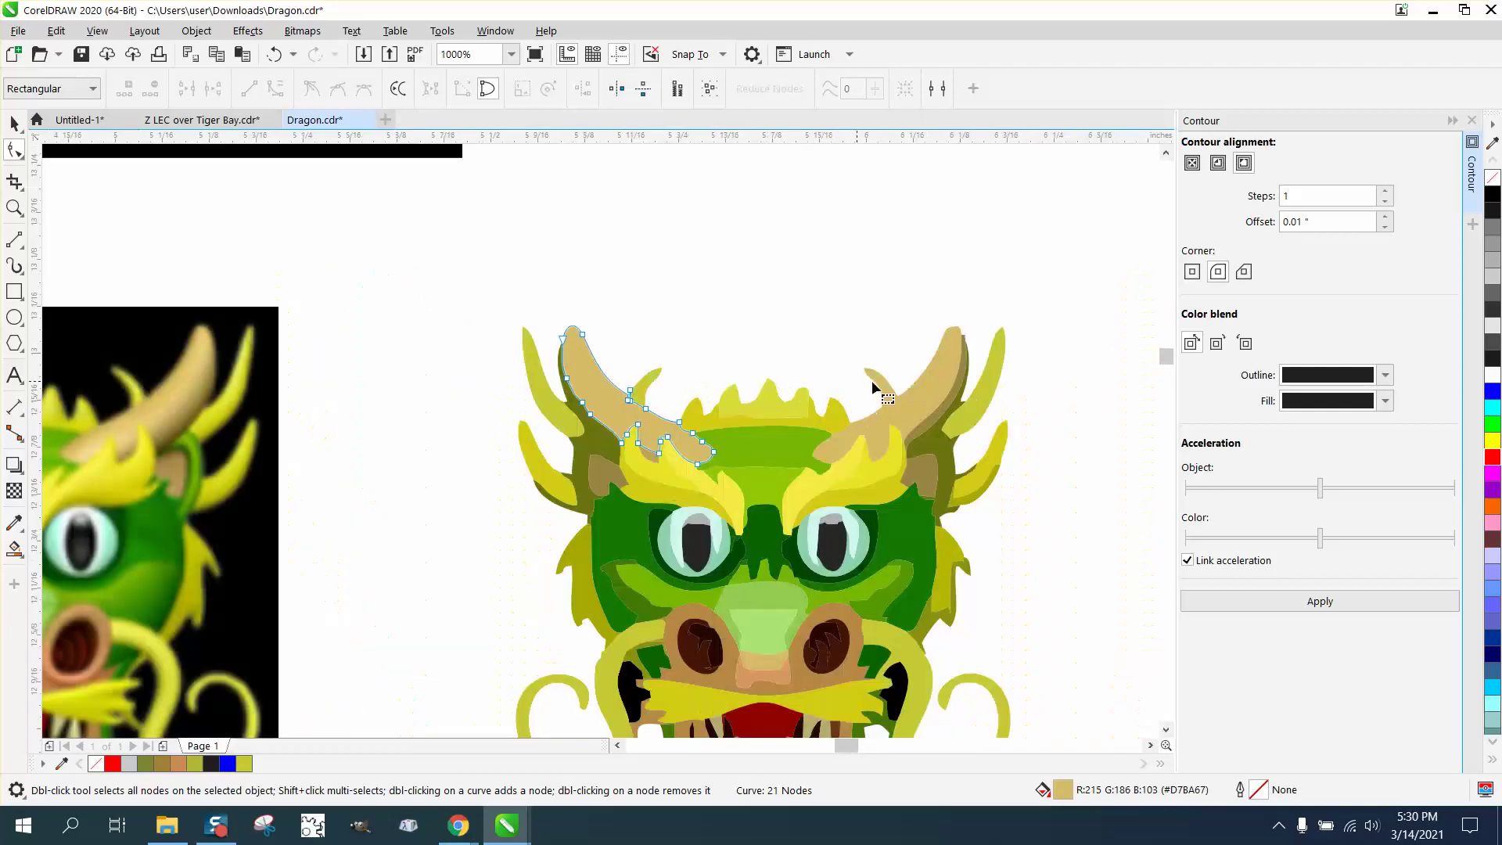
# Delete the top node of the tan horn so its tip becomes a rounded arc
pyautogui.click(14, 207)
pyautogui.moveTo(924, 328); pyautogui.dragTo(1030, 369)
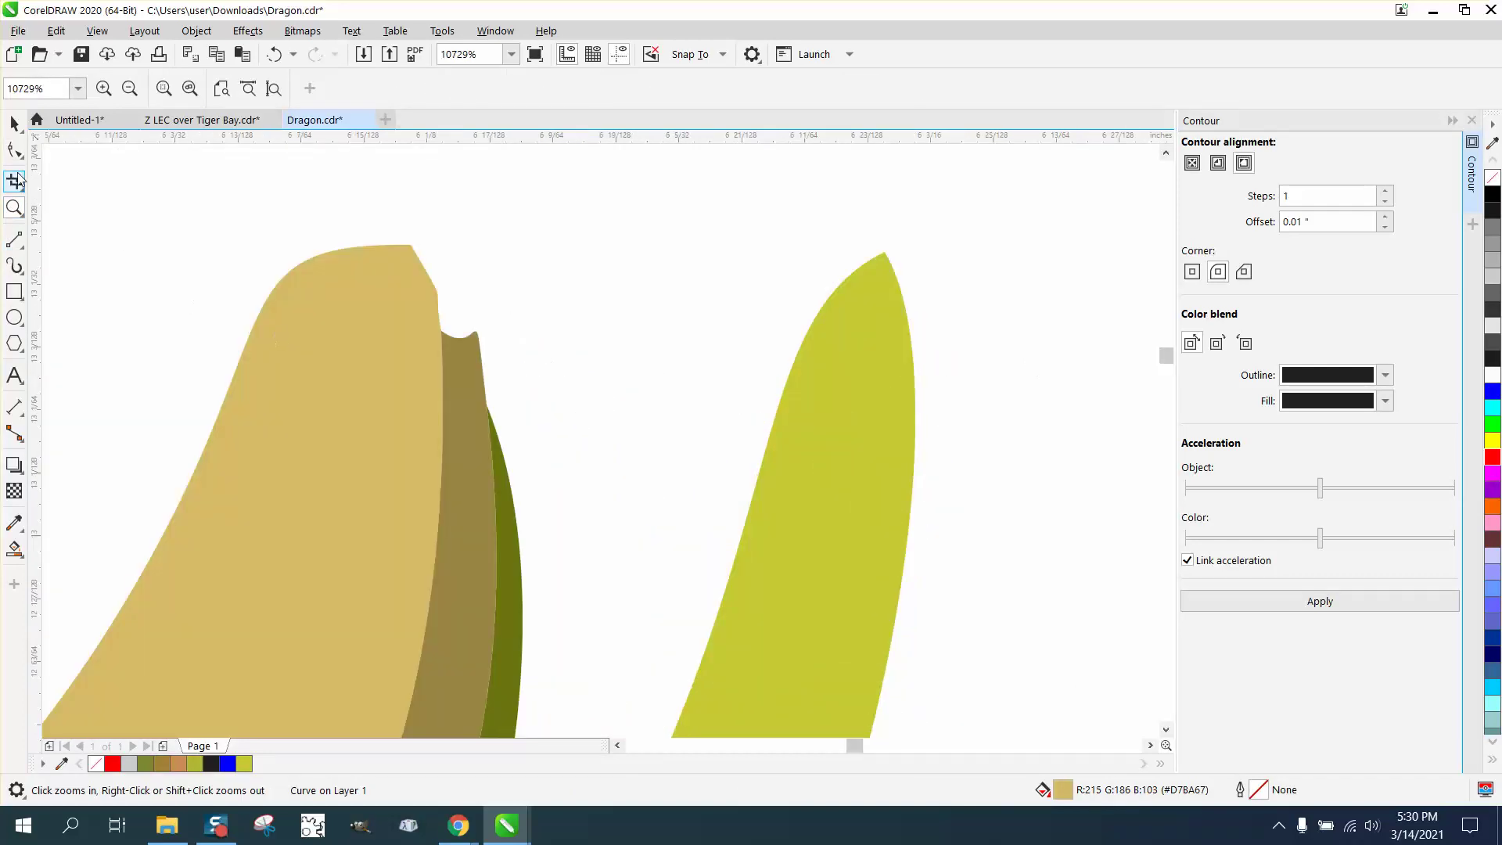
pyautogui.click(14, 149)
pyautogui.click(399, 266)
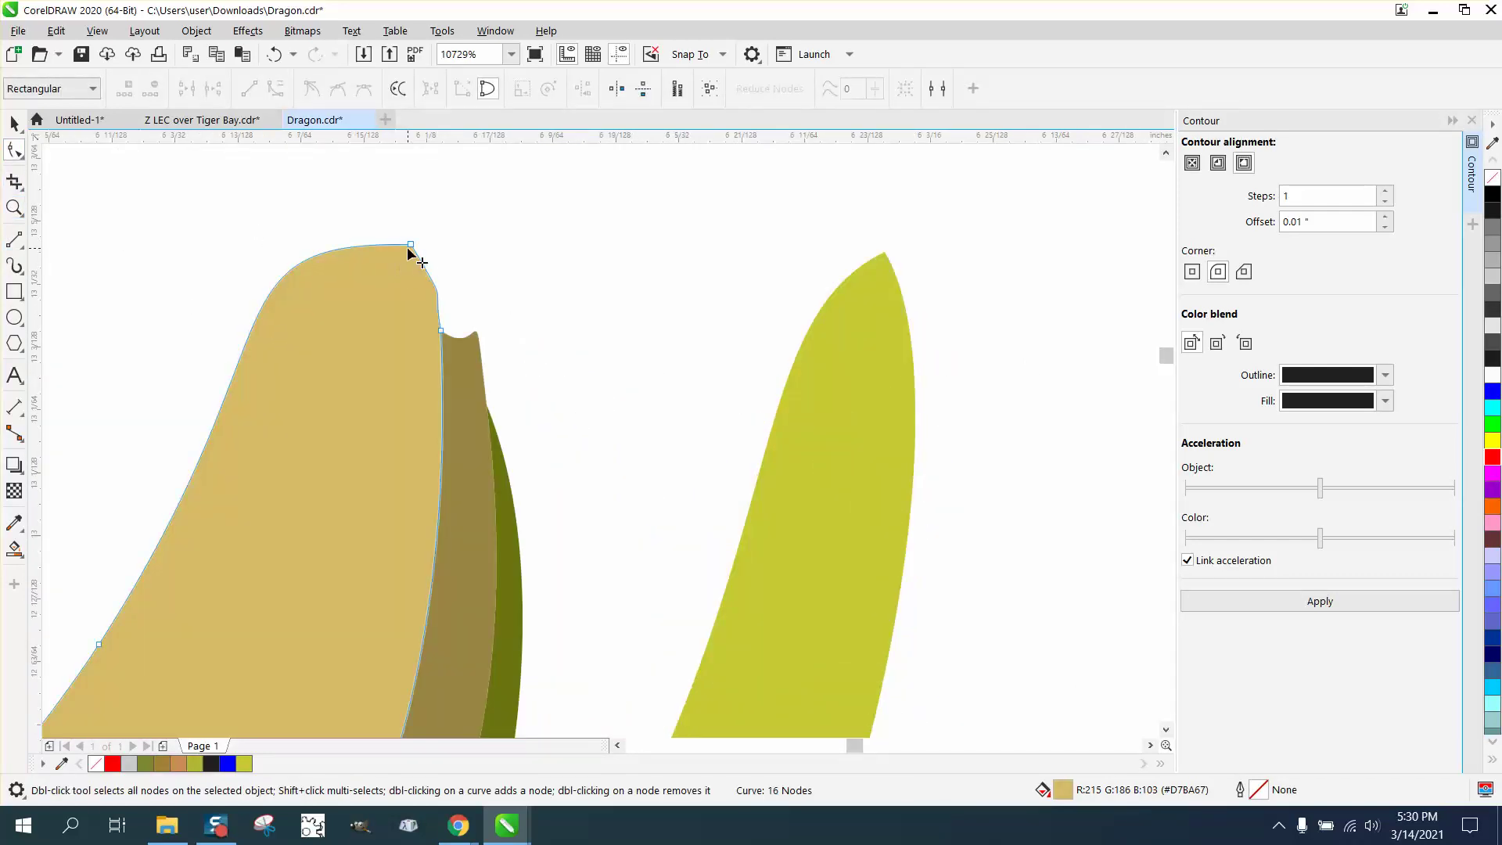
pyautogui.doubleClick(409, 246)
pyautogui.scroll(-8, 412, 243)
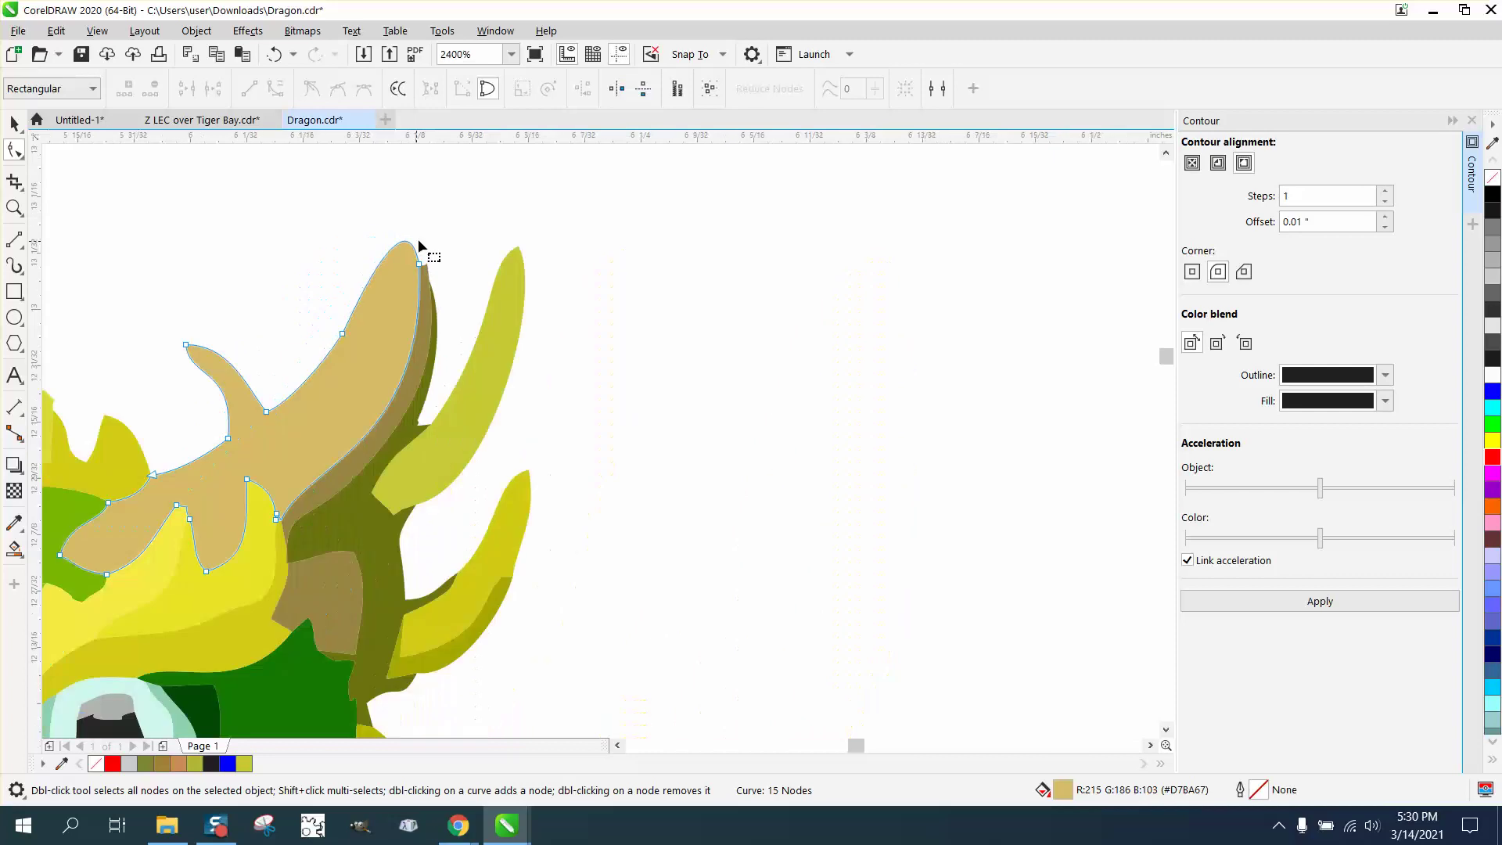
# Create a boundary outline around the dragon head and shift it 1 inch right
pyautogui.click(14, 123)
pyautogui.moveTo(403, 248); pyautogui.dragTo(636, 426)
pyautogui.click(694, 88)
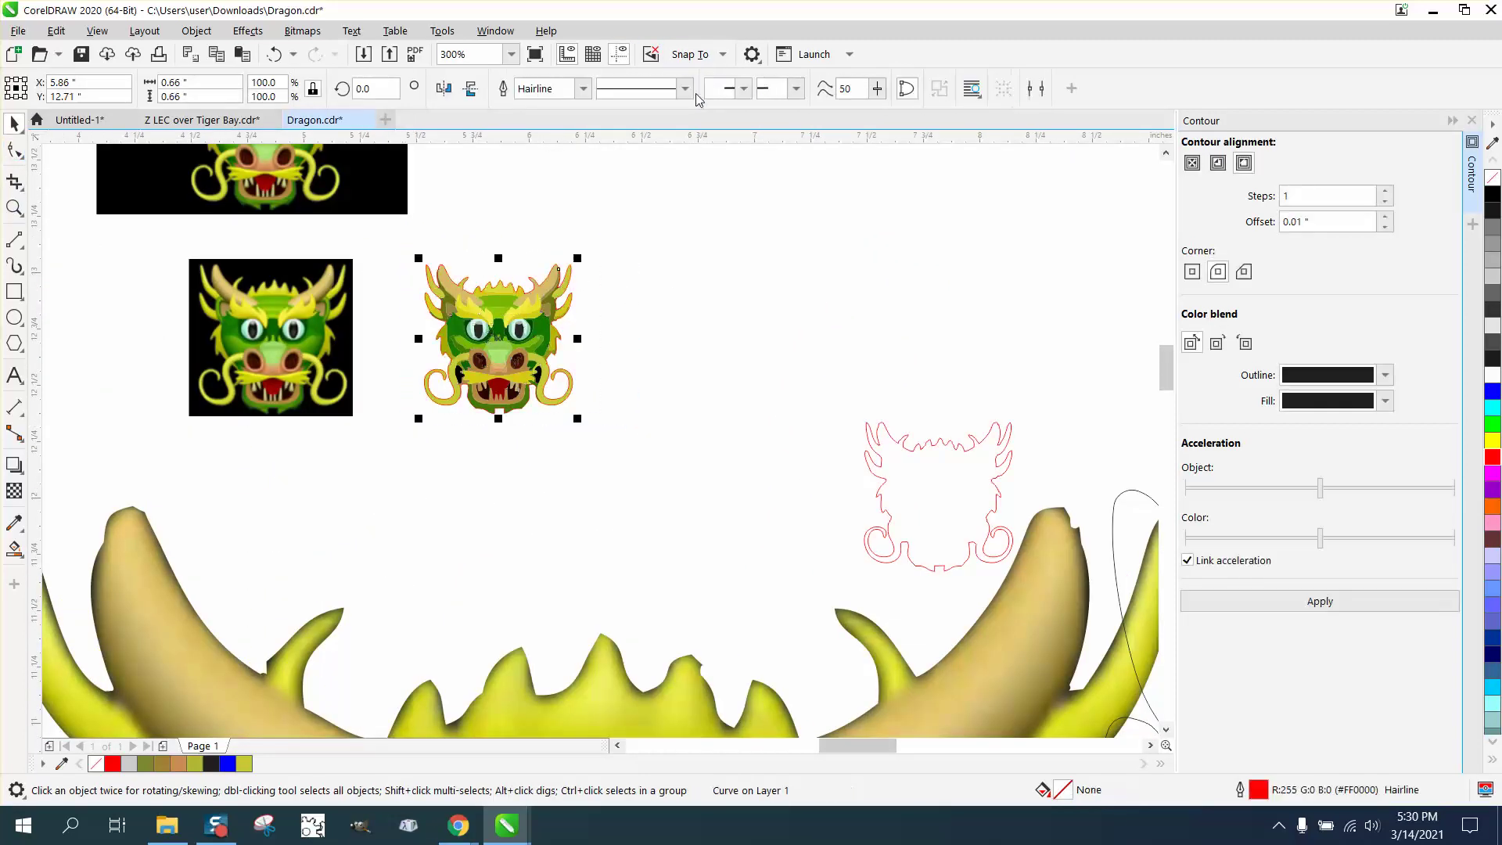
pyautogui.press('Right')
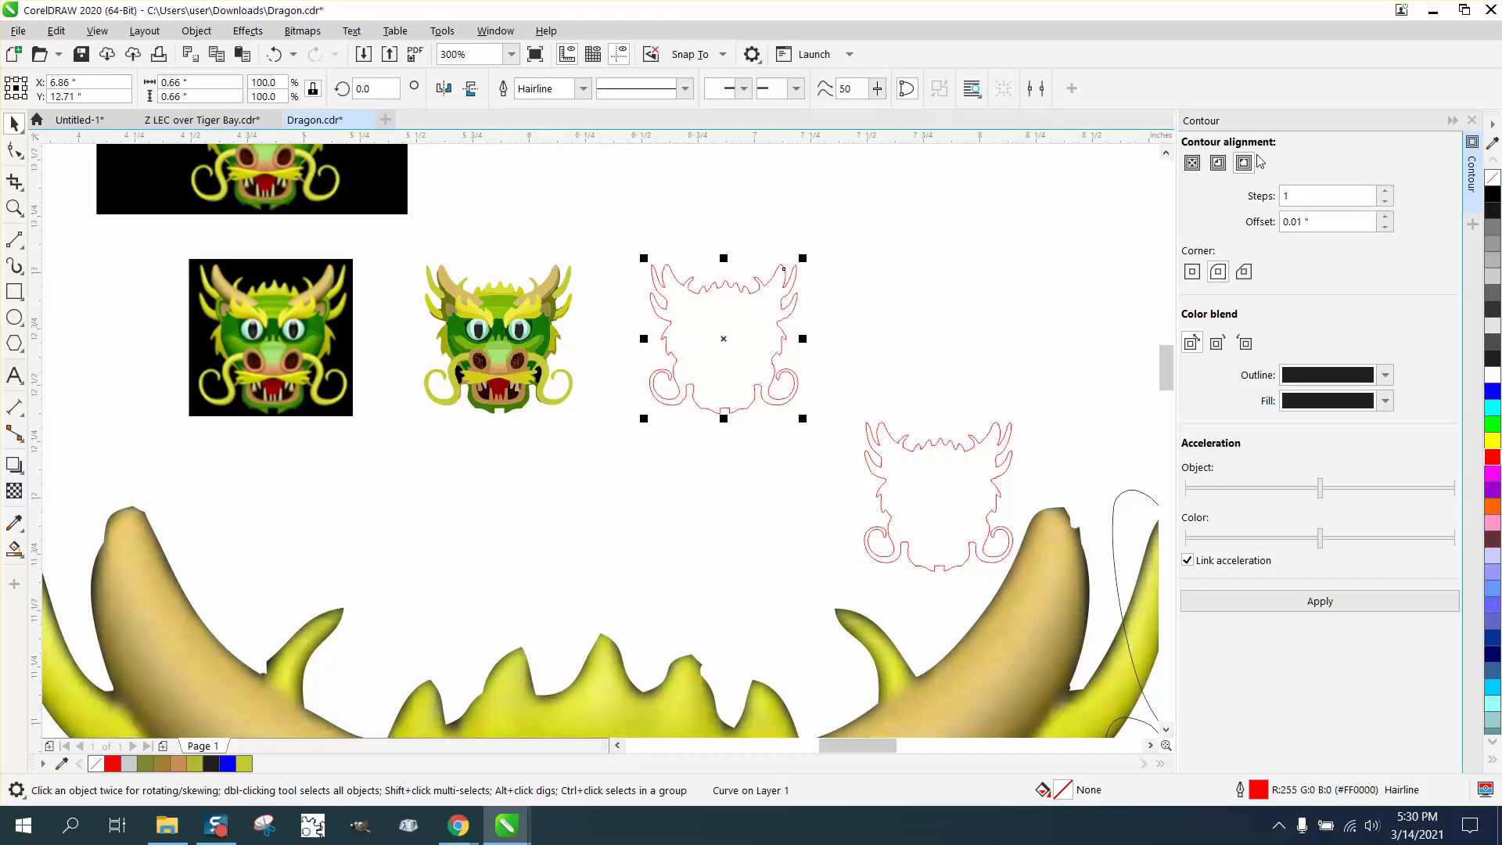
# Apply a 0.01" outside contour, break it apart, and drag the contour curve aside
pyautogui.click(1309, 598)
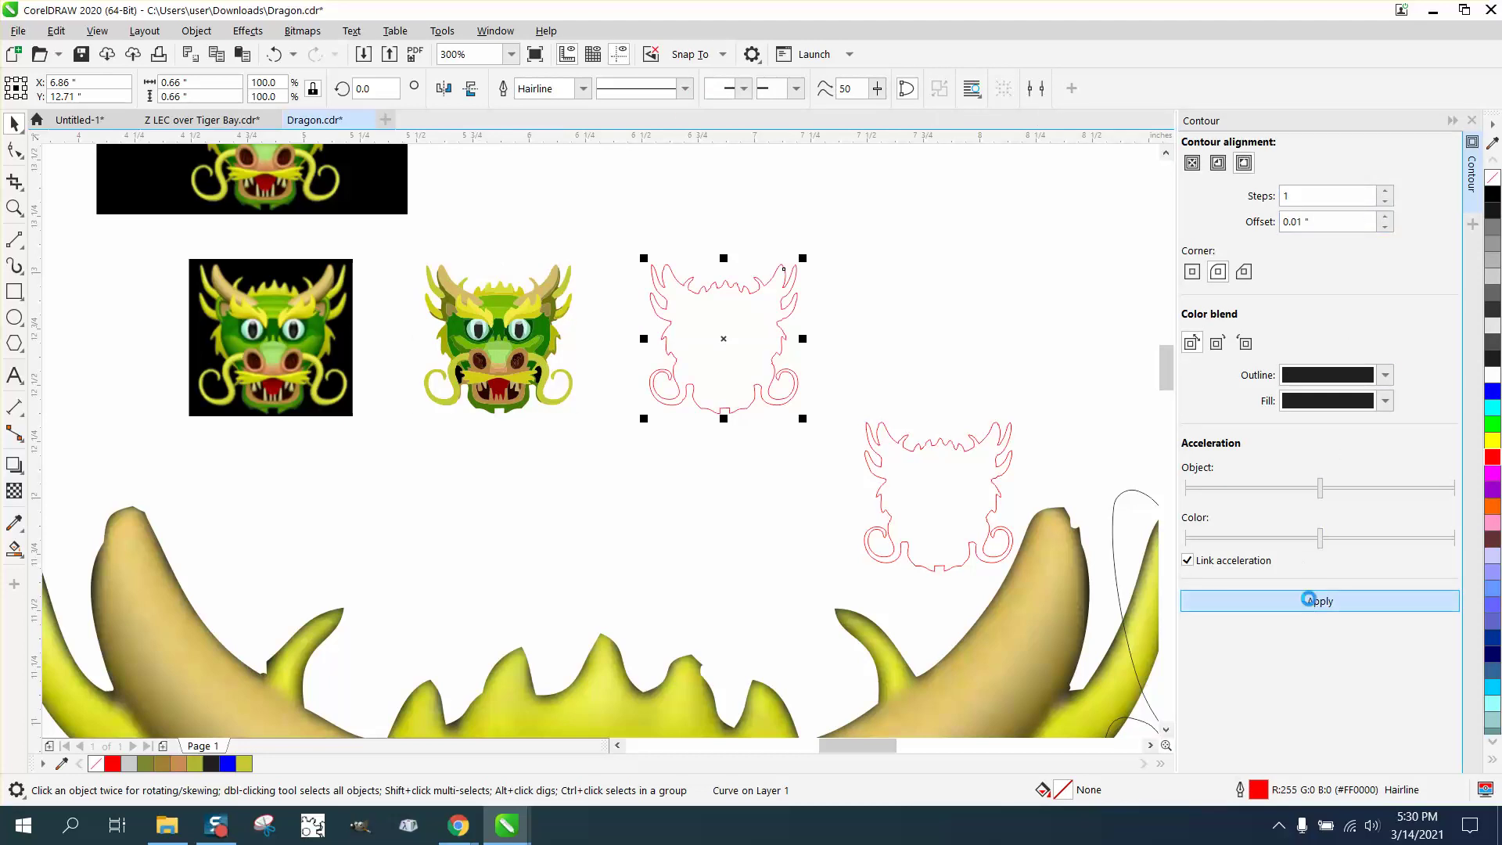
pyautogui.click(208, 36)
pyautogui.click(251, 453)
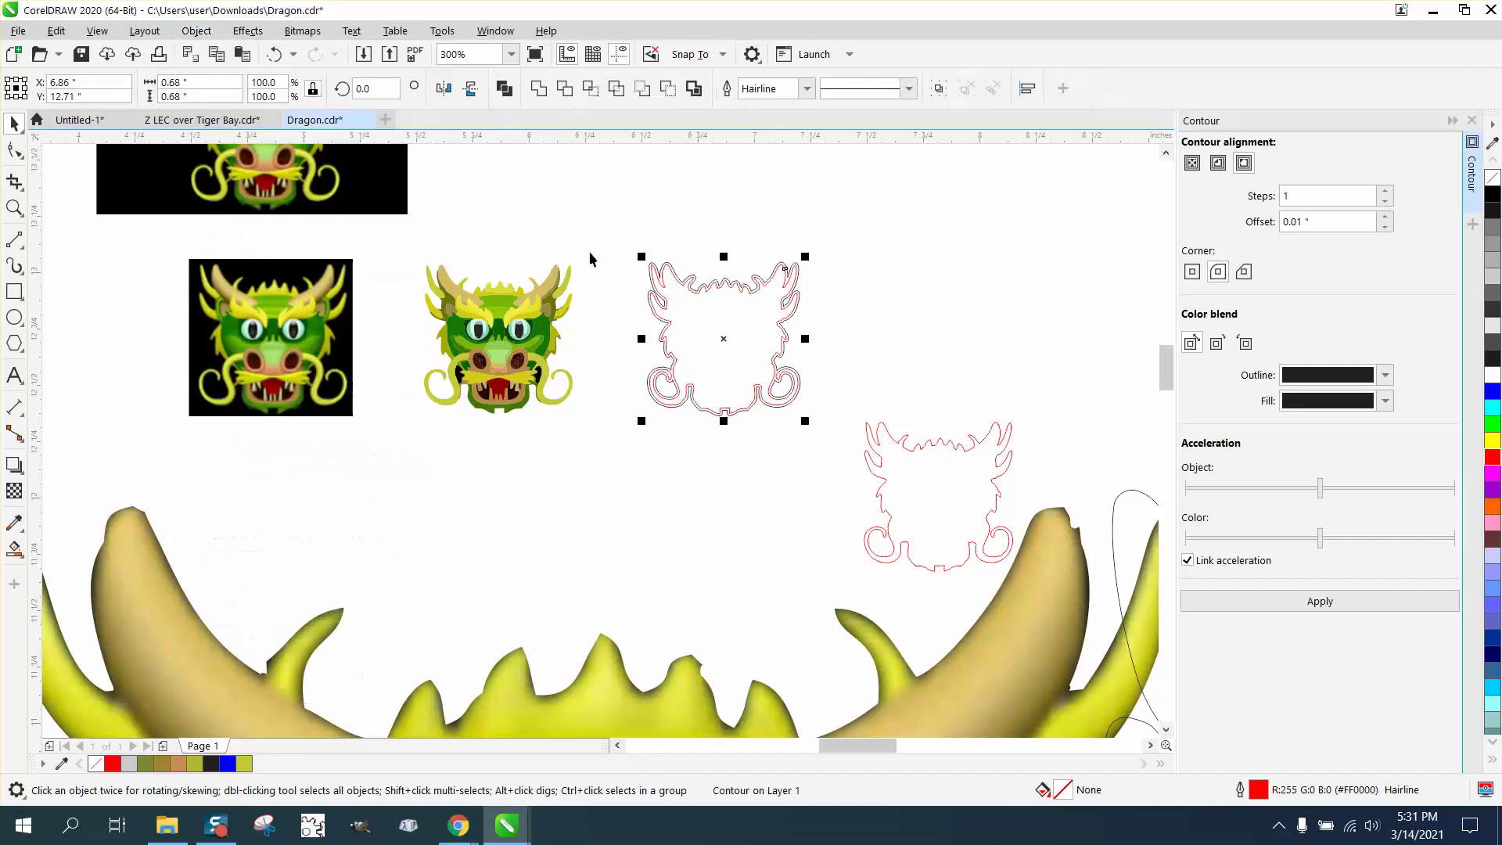
pyautogui.click(680, 190)
pyautogui.moveTo(697, 303); pyautogui.dragTo(934, 287)
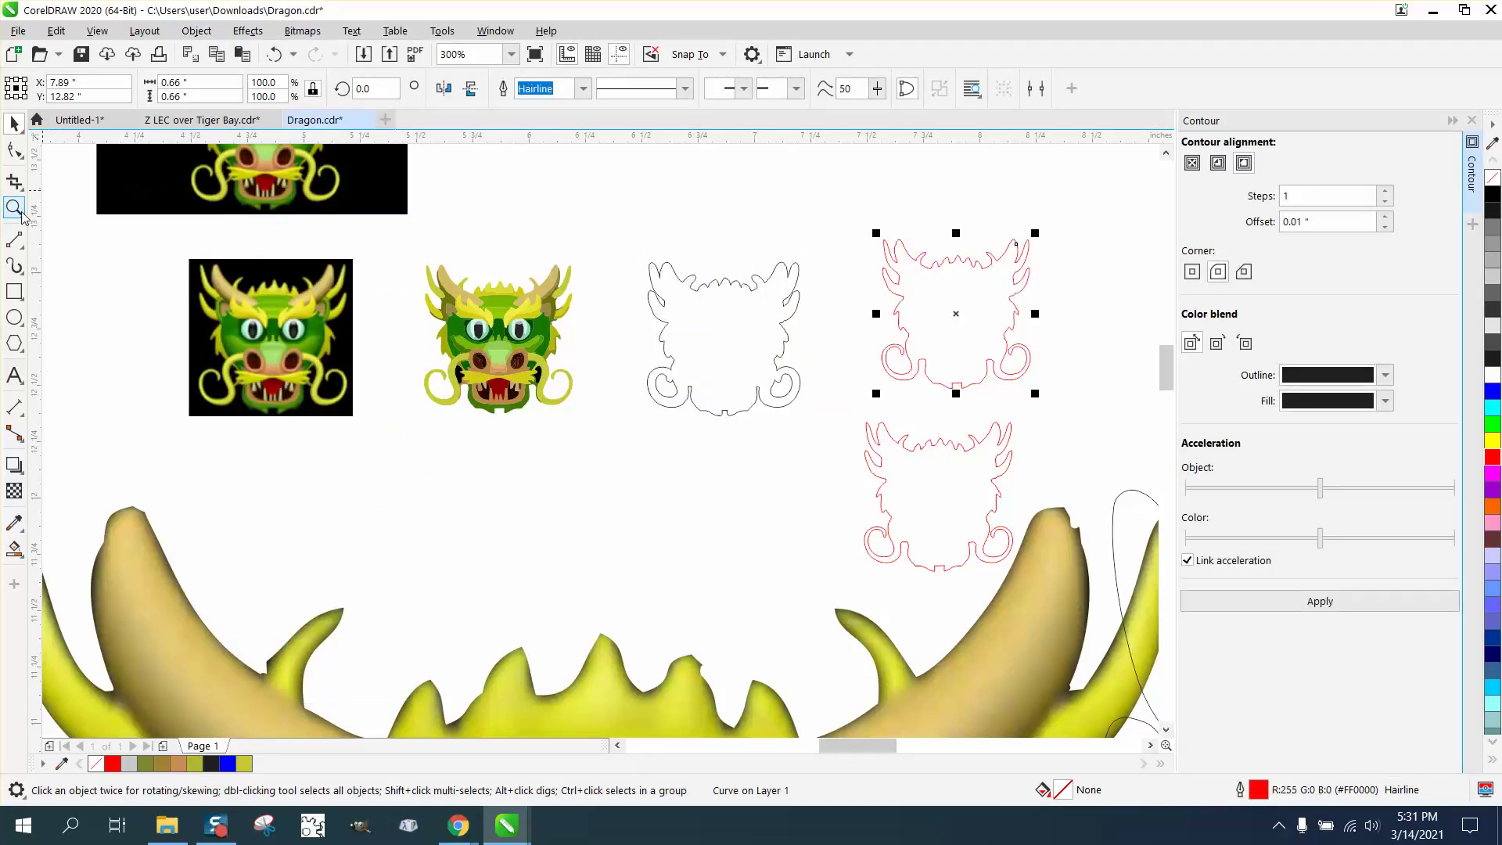
pyautogui.scroll(-1, 411, 380)
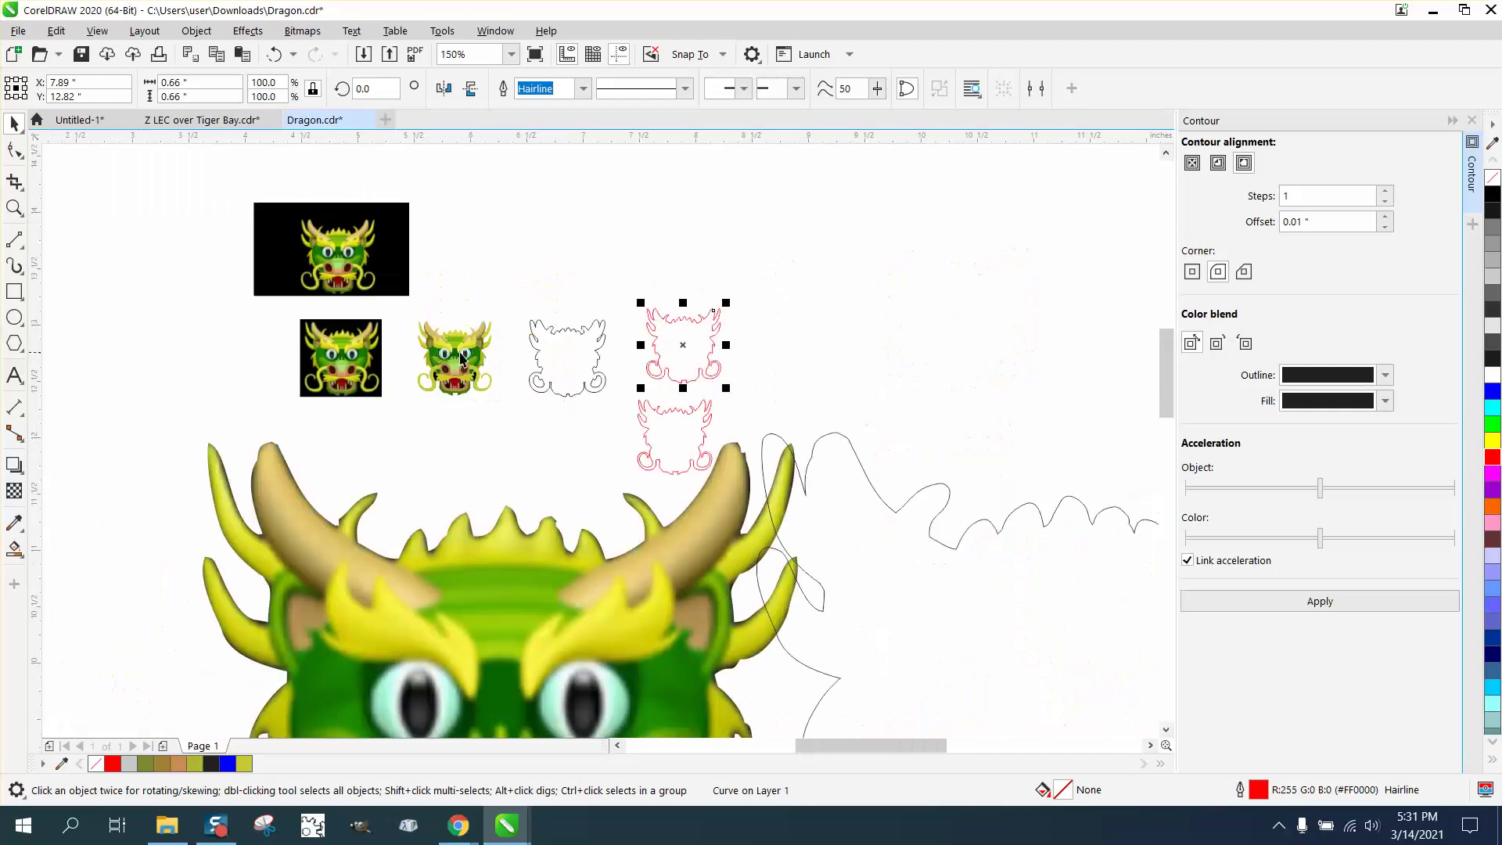
pyautogui.click(11, 210)
pyautogui.moveTo(757, 415); pyautogui.dragTo(922, 502)
pyautogui.scroll(-3, 624, 362)
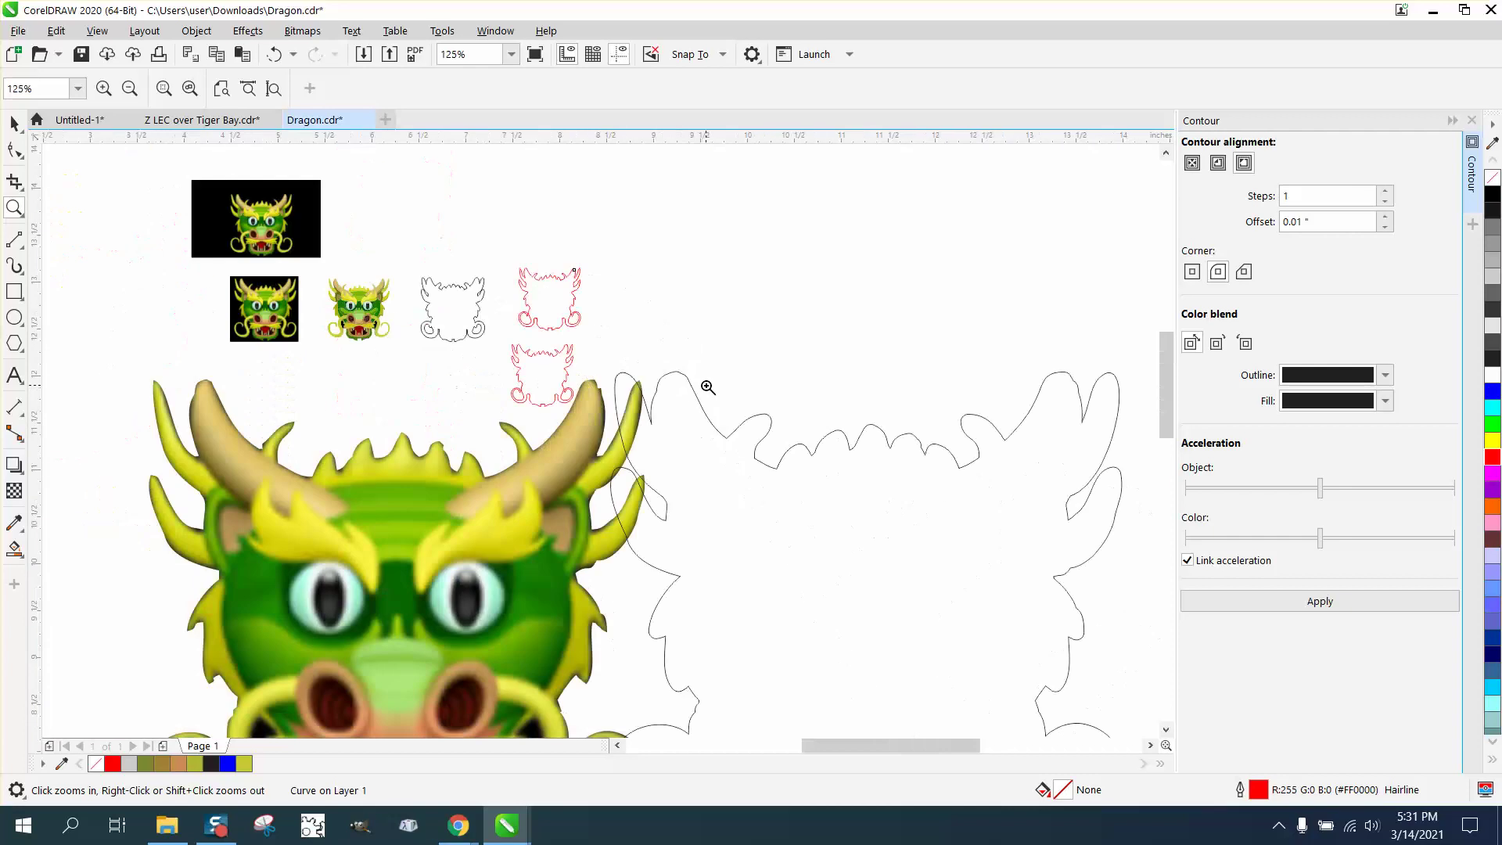
pyautogui.moveTo(407, 276); pyautogui.dragTo(442, 292)
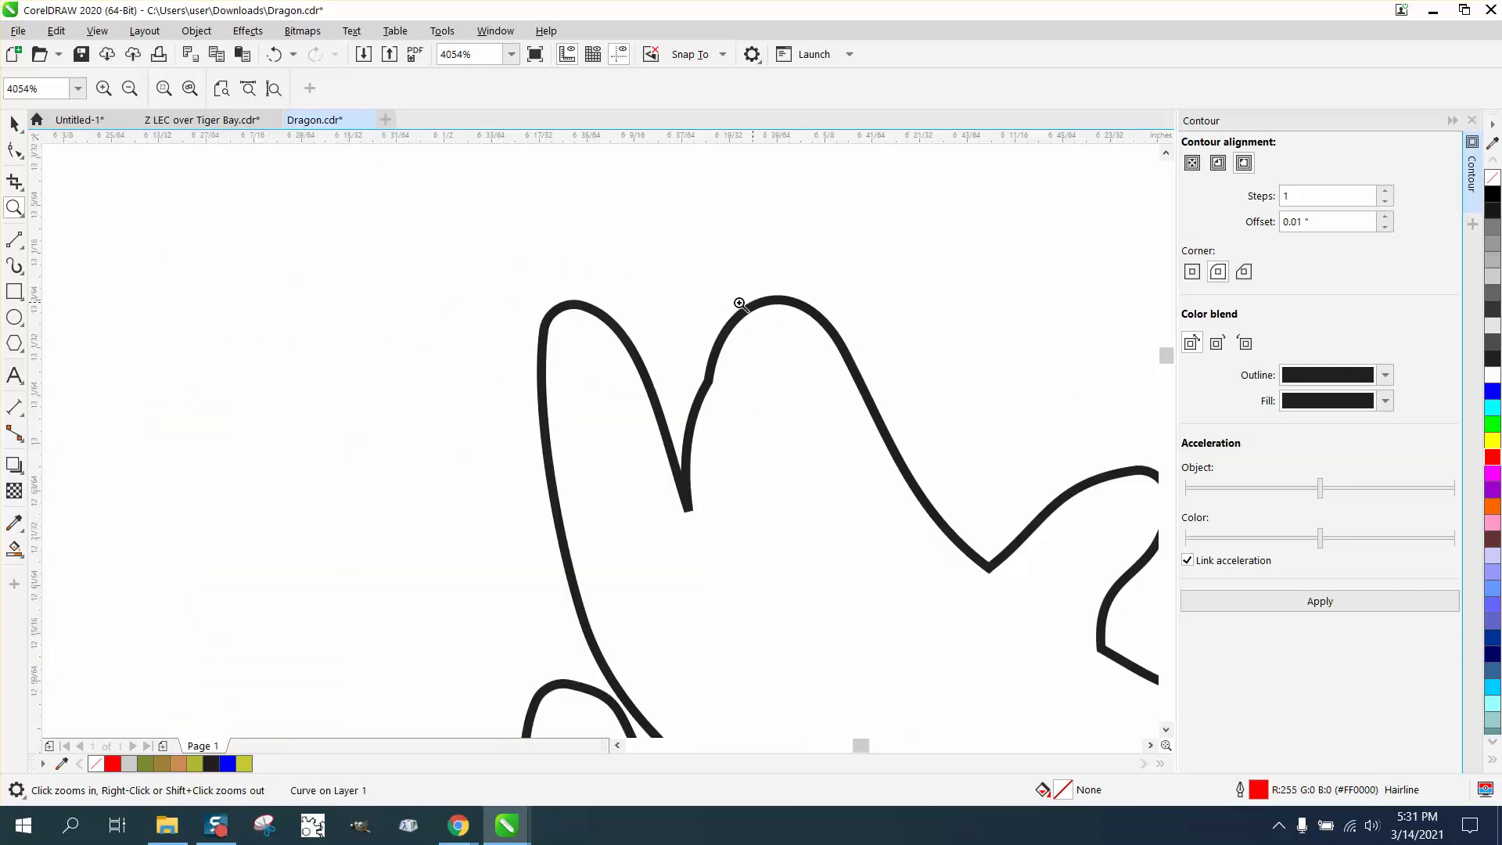
pyautogui.scroll(-3, 479, 234)
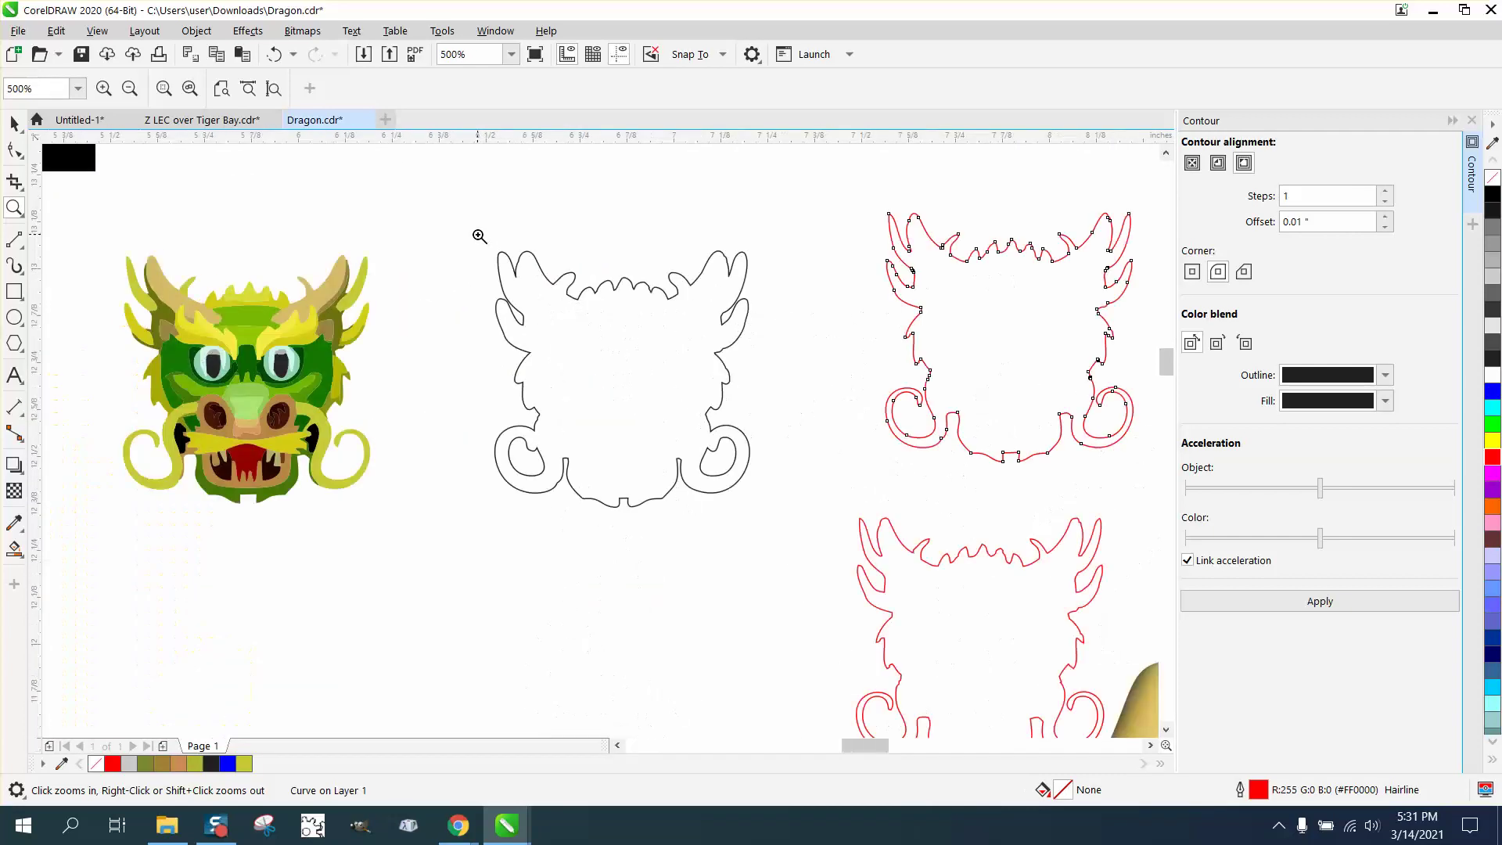
pyautogui.scroll(-2, 548, 313)
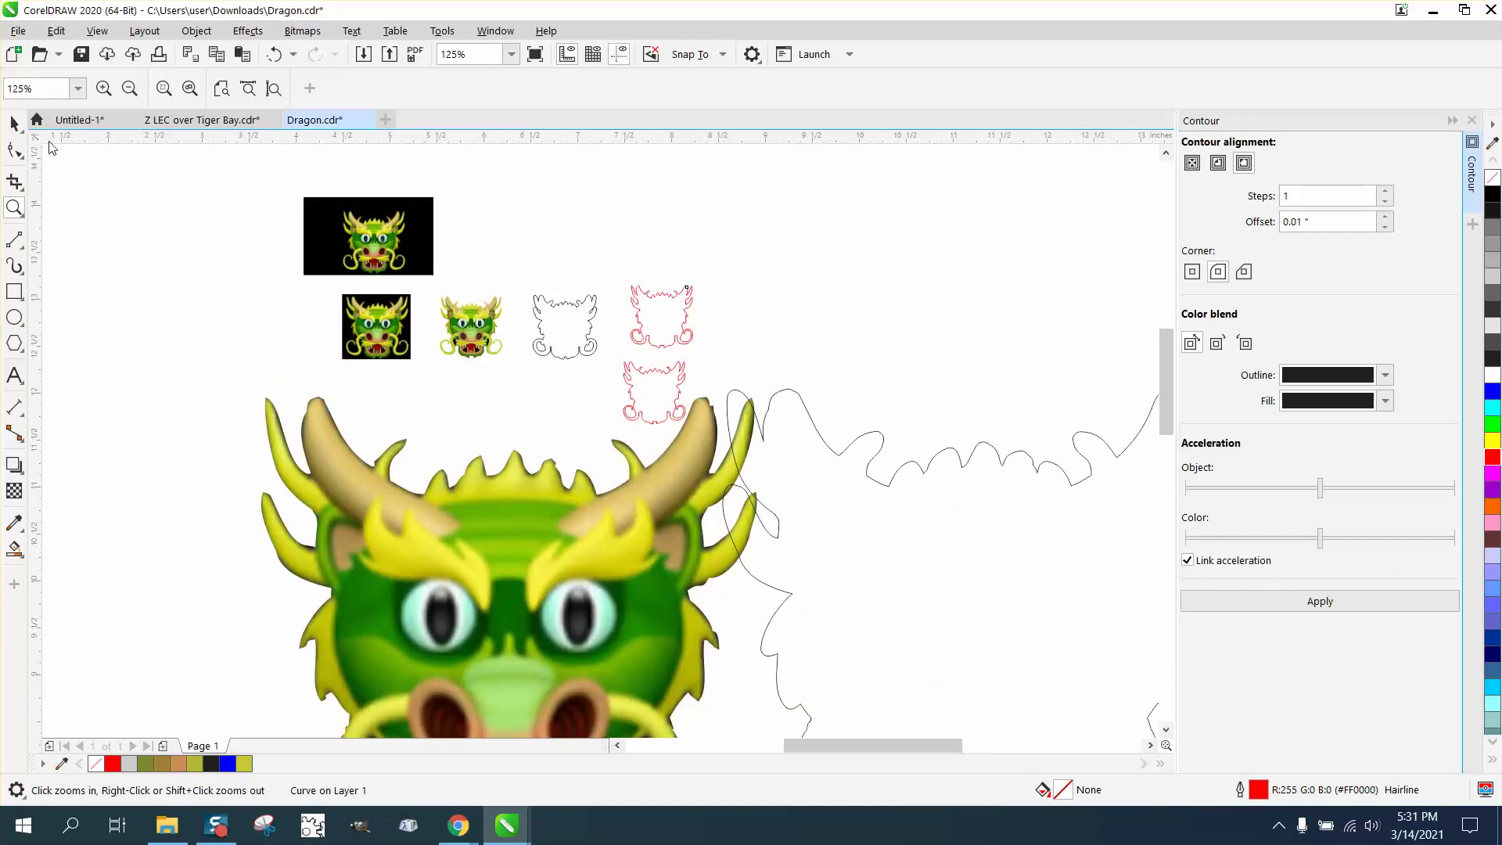
pyautogui.click(14, 124)
# Nudge the large dragon bitmap 1 inch right into the cut line
pyautogui.scroll(-2, 697, 301)
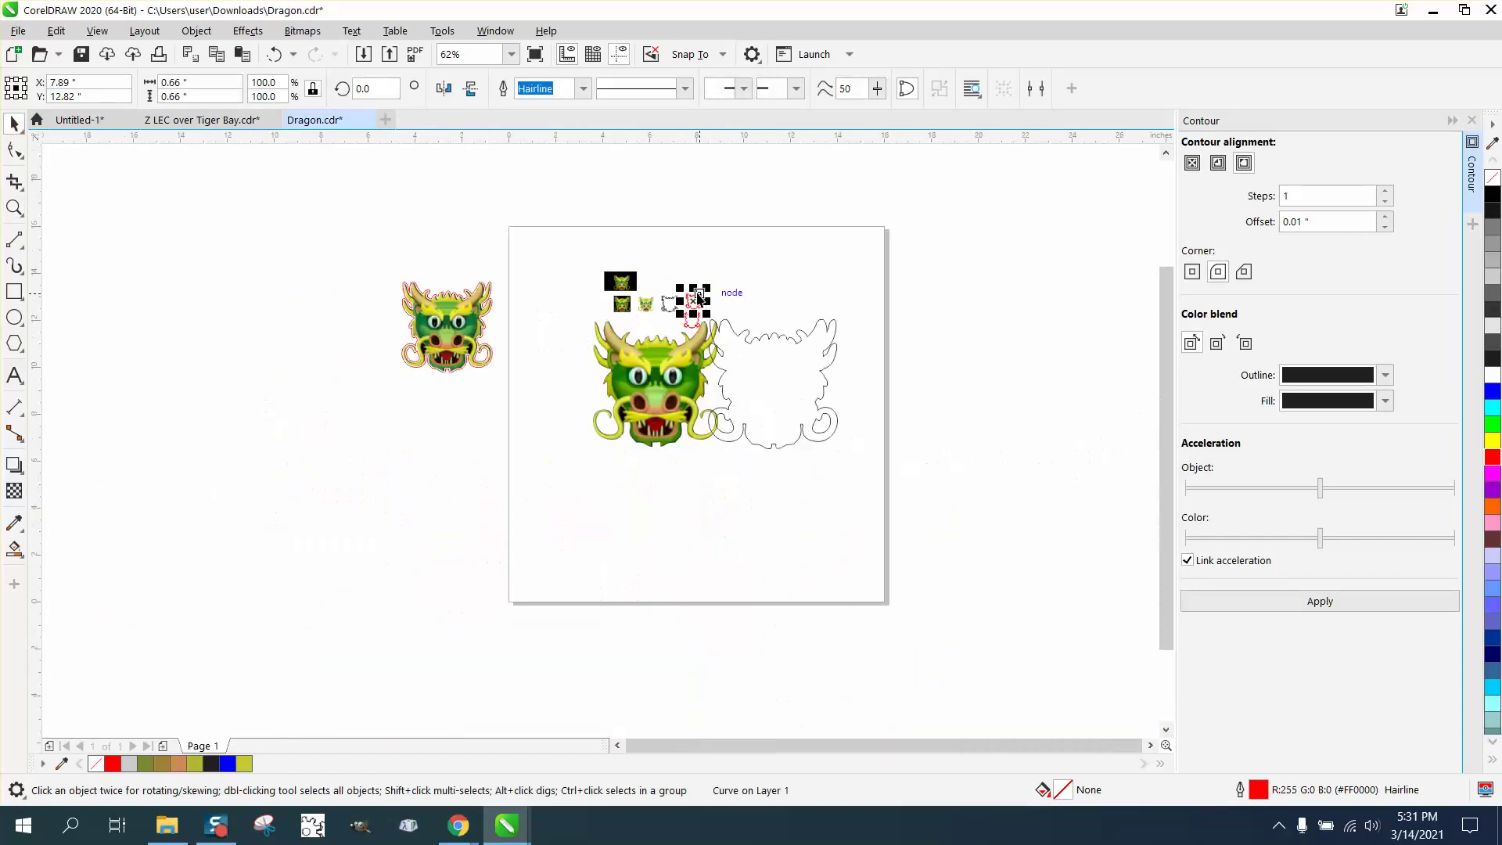
pyautogui.click(646, 371)
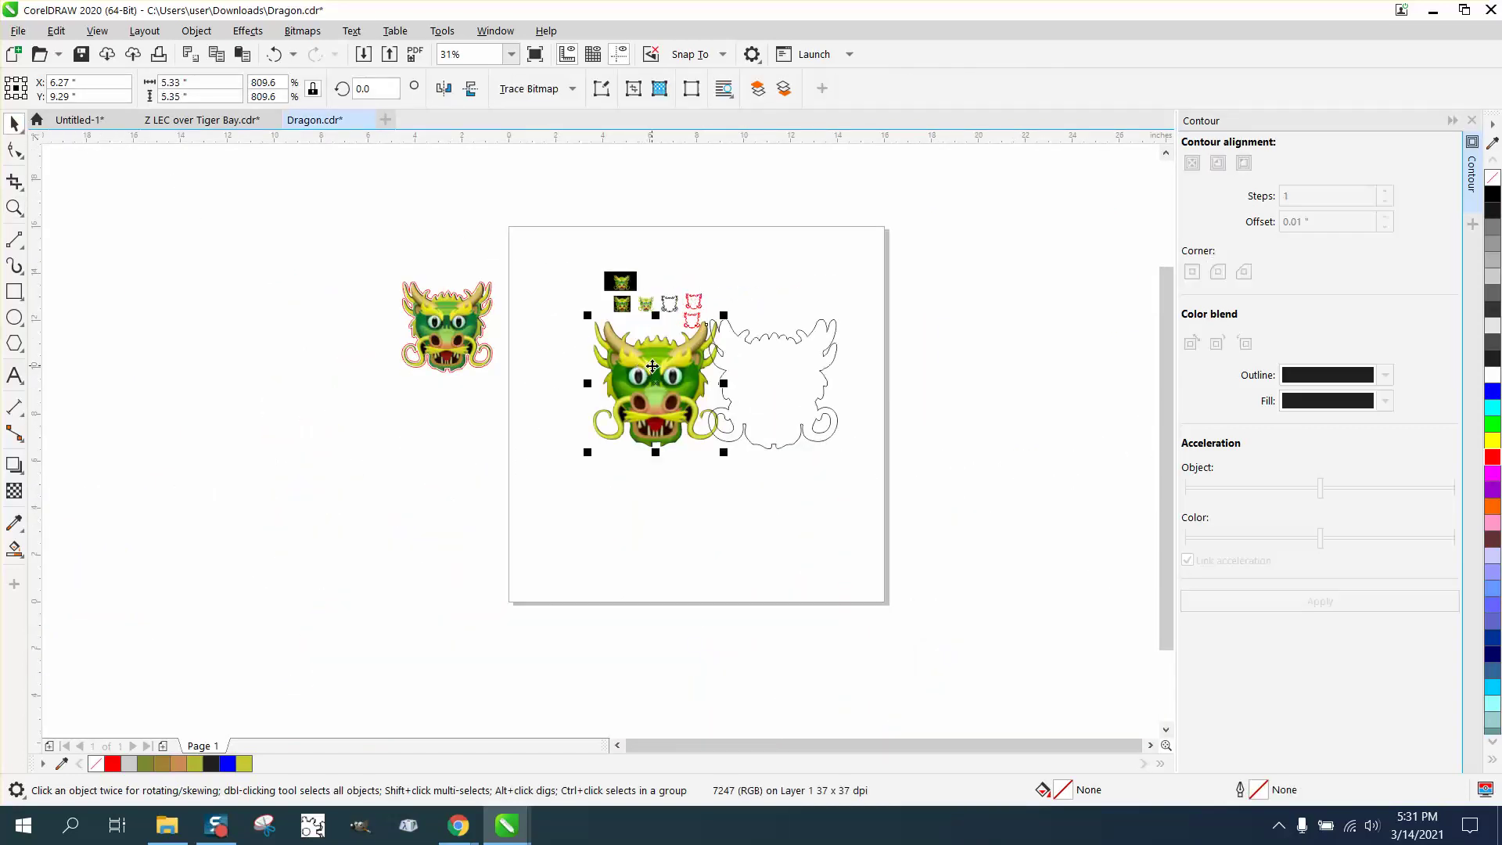
pyautogui.press('Right')
pyautogui.press('Right')
pyautogui.press('Right')
pyautogui.press('Right')
pyautogui.press('Right')
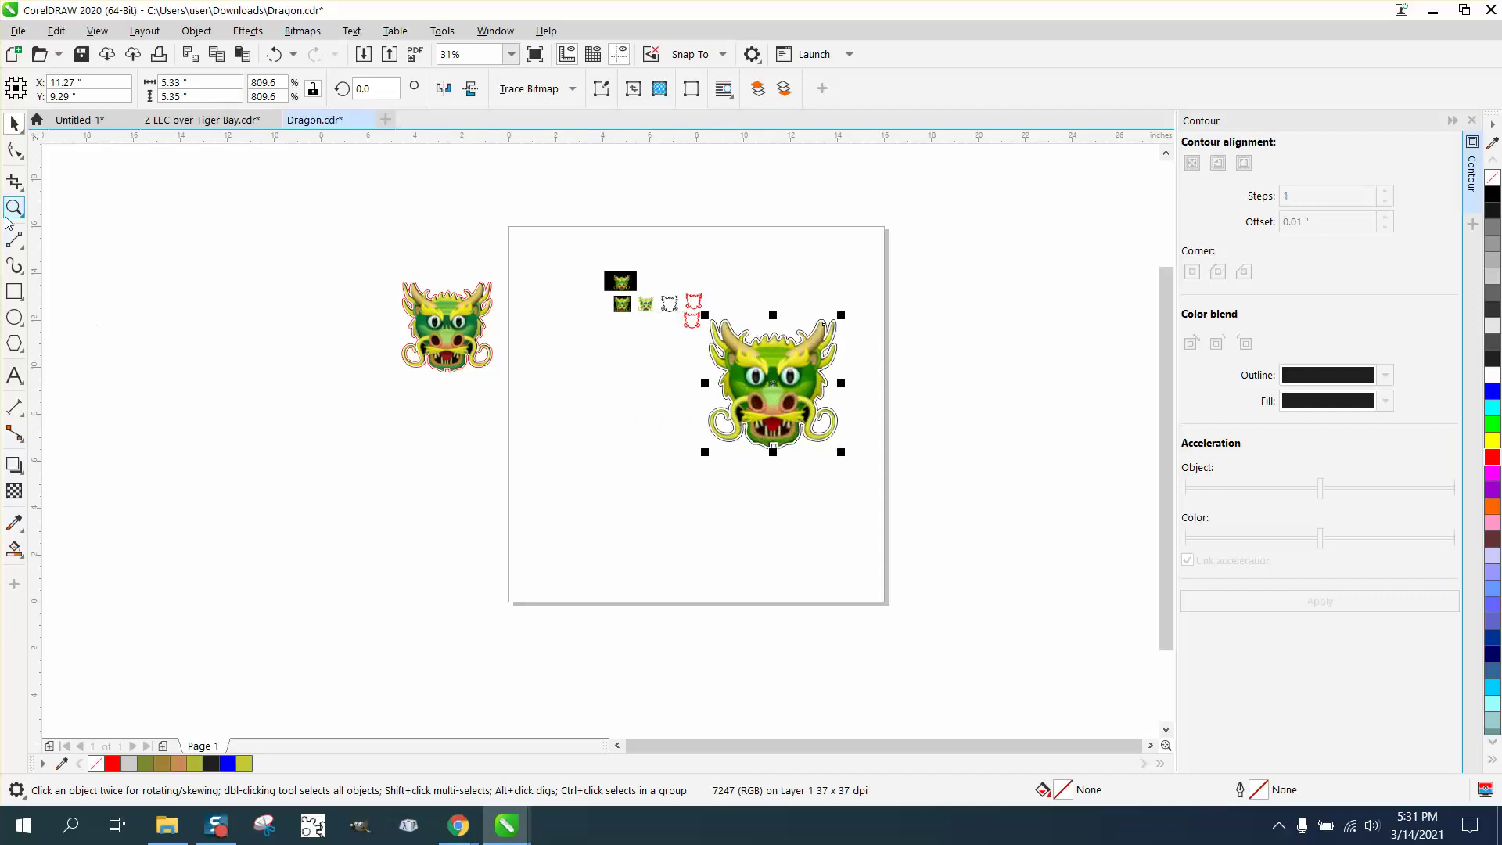
# Zoom in on the left horn and right horn base to check the white margin
pyautogui.click(14, 208)
pyautogui.click(880, 468)
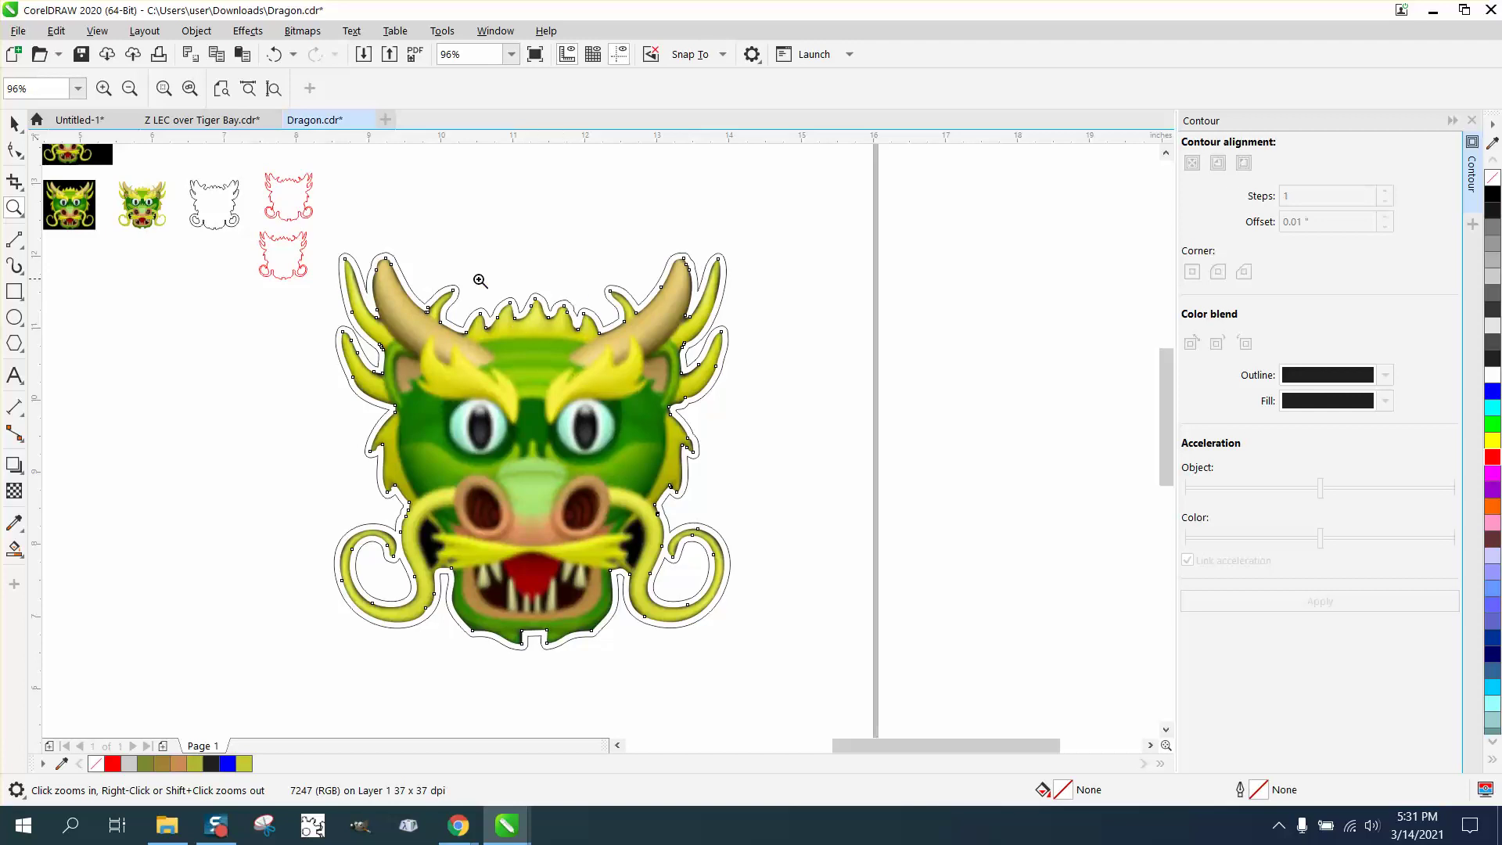
pyautogui.moveTo(364, 246); pyautogui.dragTo(450, 304)
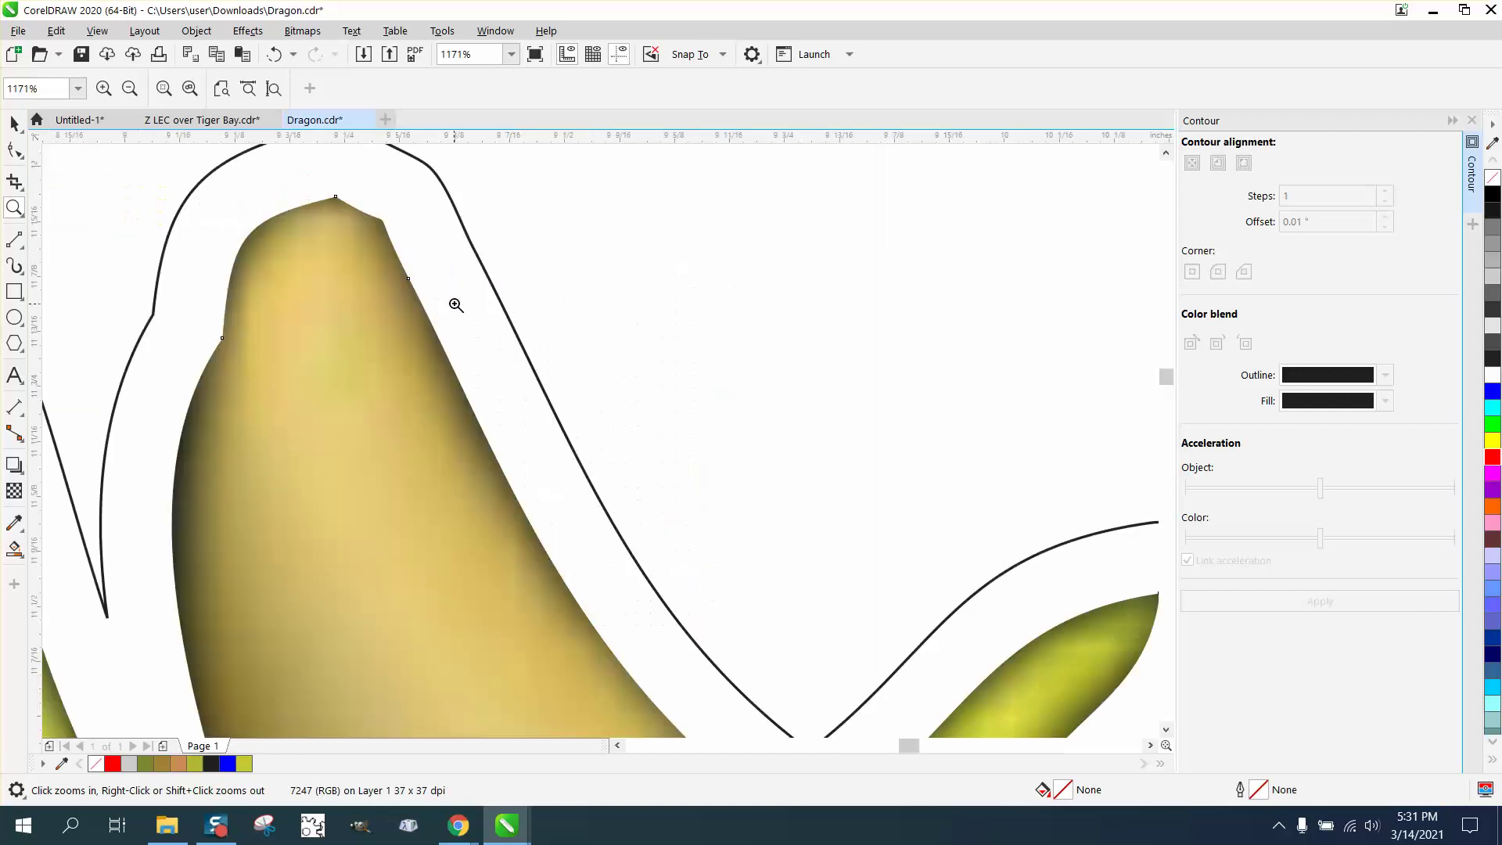
pyautogui.rightClick(443, 239)
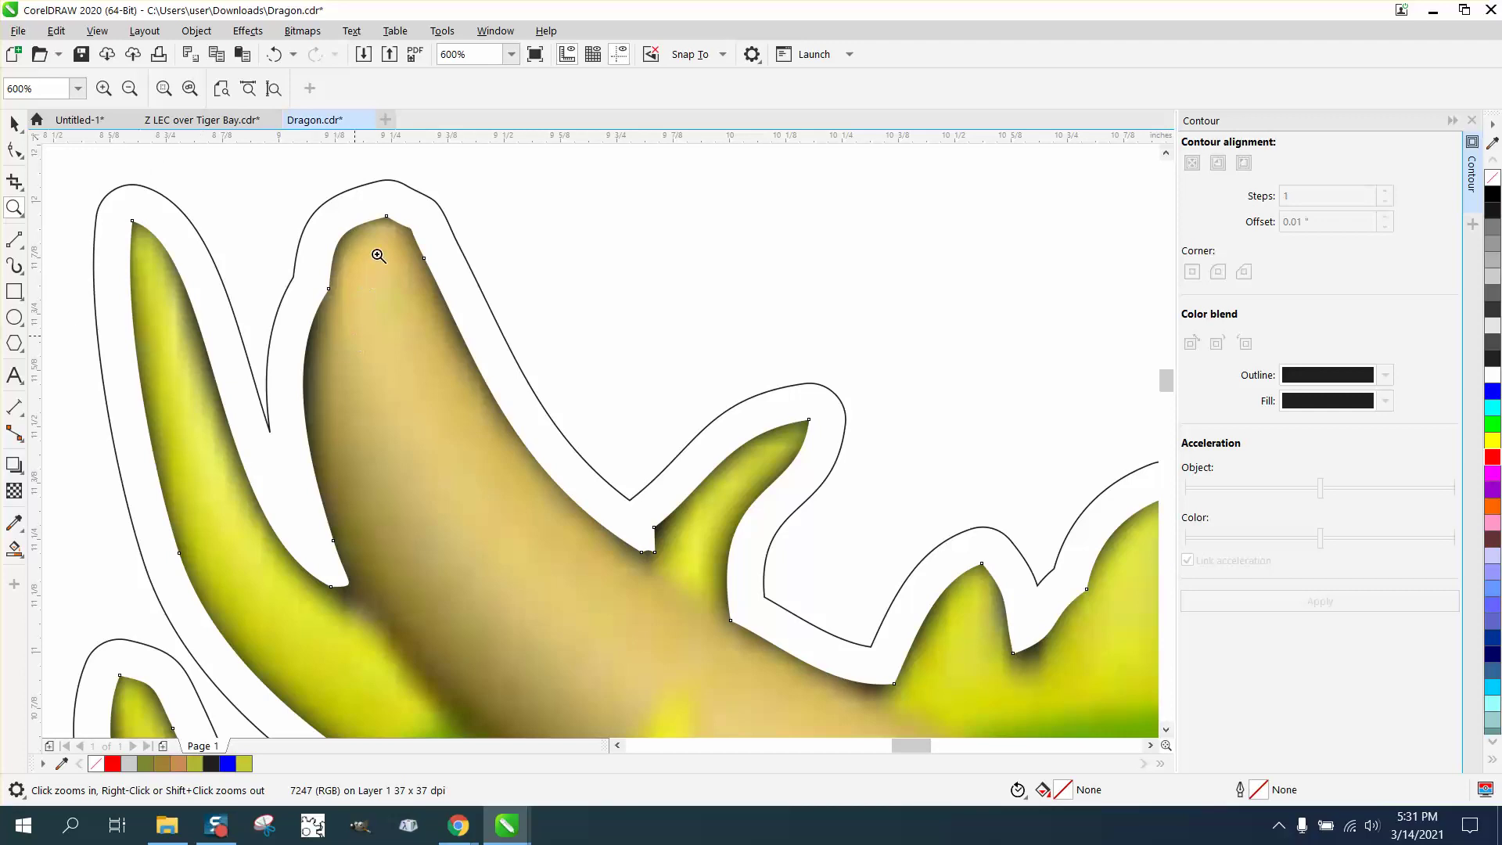
pyautogui.rightClick(717, 293)
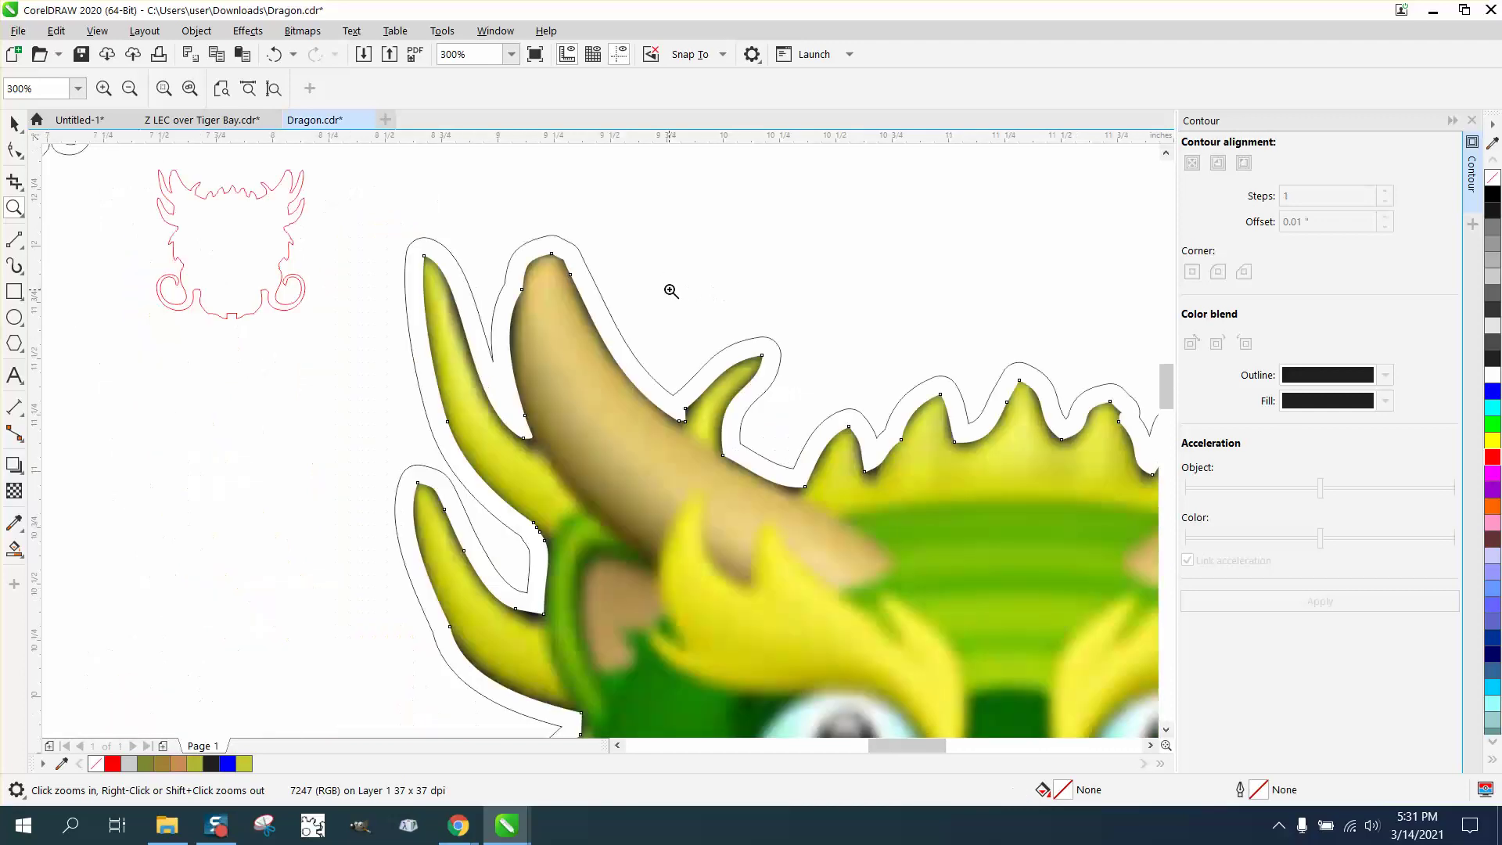
pyautogui.click(747, 436)
pyautogui.rightClick(650, 330)
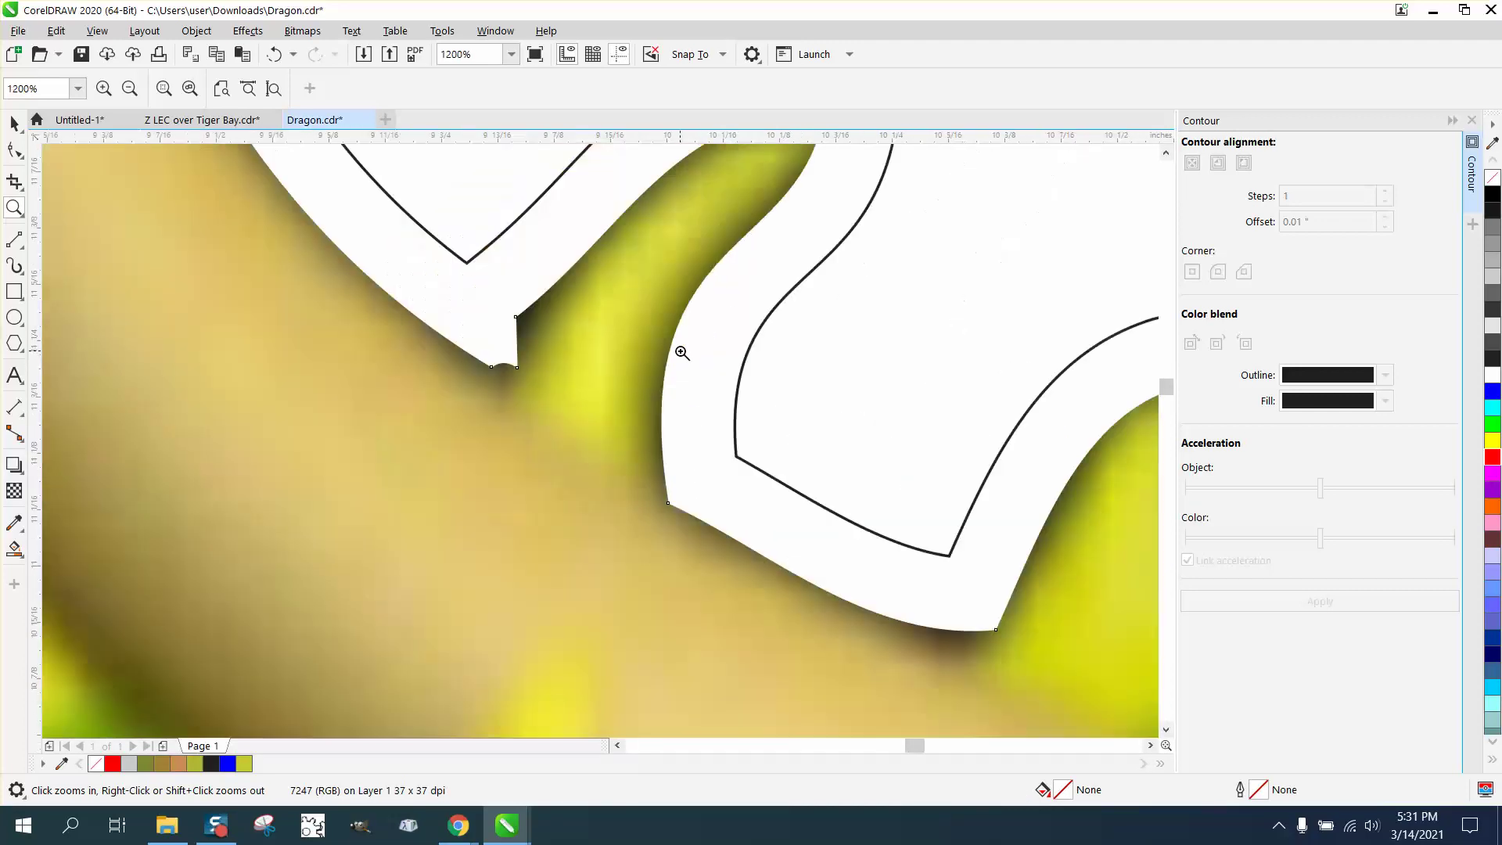
pyautogui.rightClick(524, 326)
pyautogui.rightClick(543, 316)
pyautogui.rightClick(526, 295)
pyautogui.rightClick(525, 282)
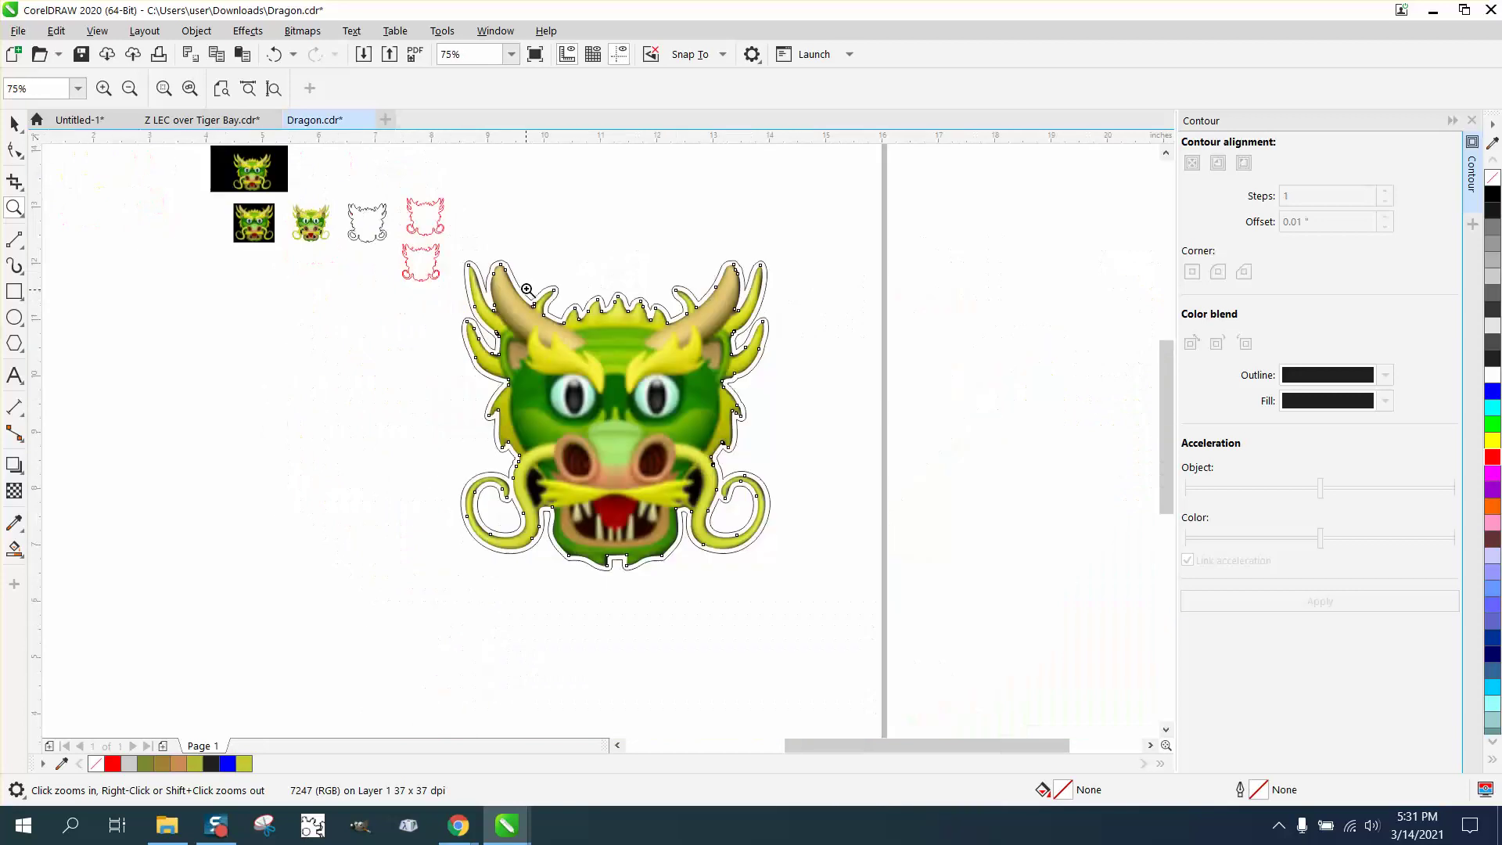
pyautogui.click(14, 123)
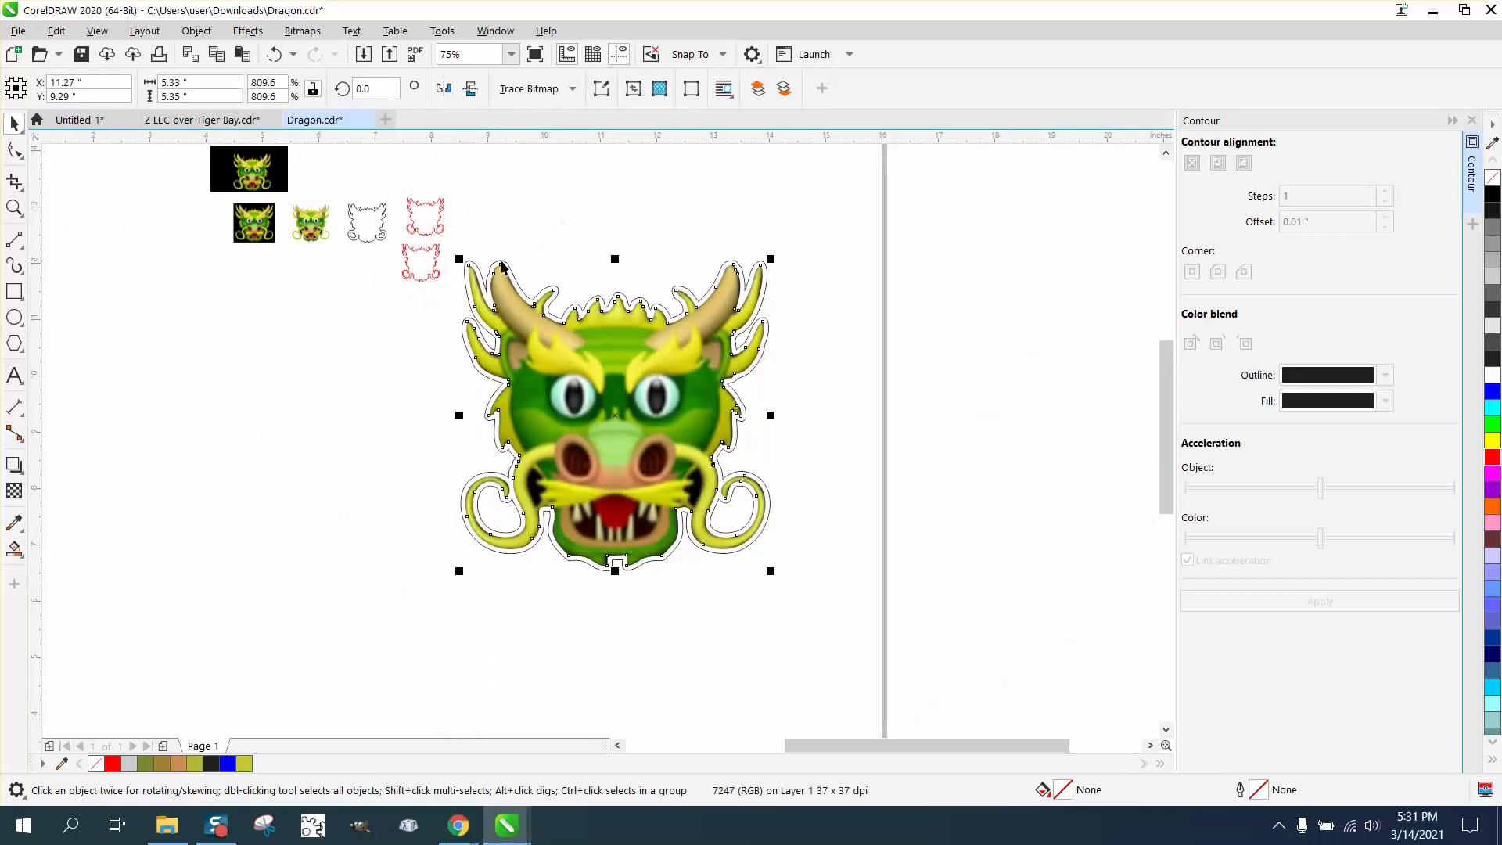
pyautogui.click(14, 207)
pyautogui.moveTo(513, 335); pyautogui.dragTo(730, 423)
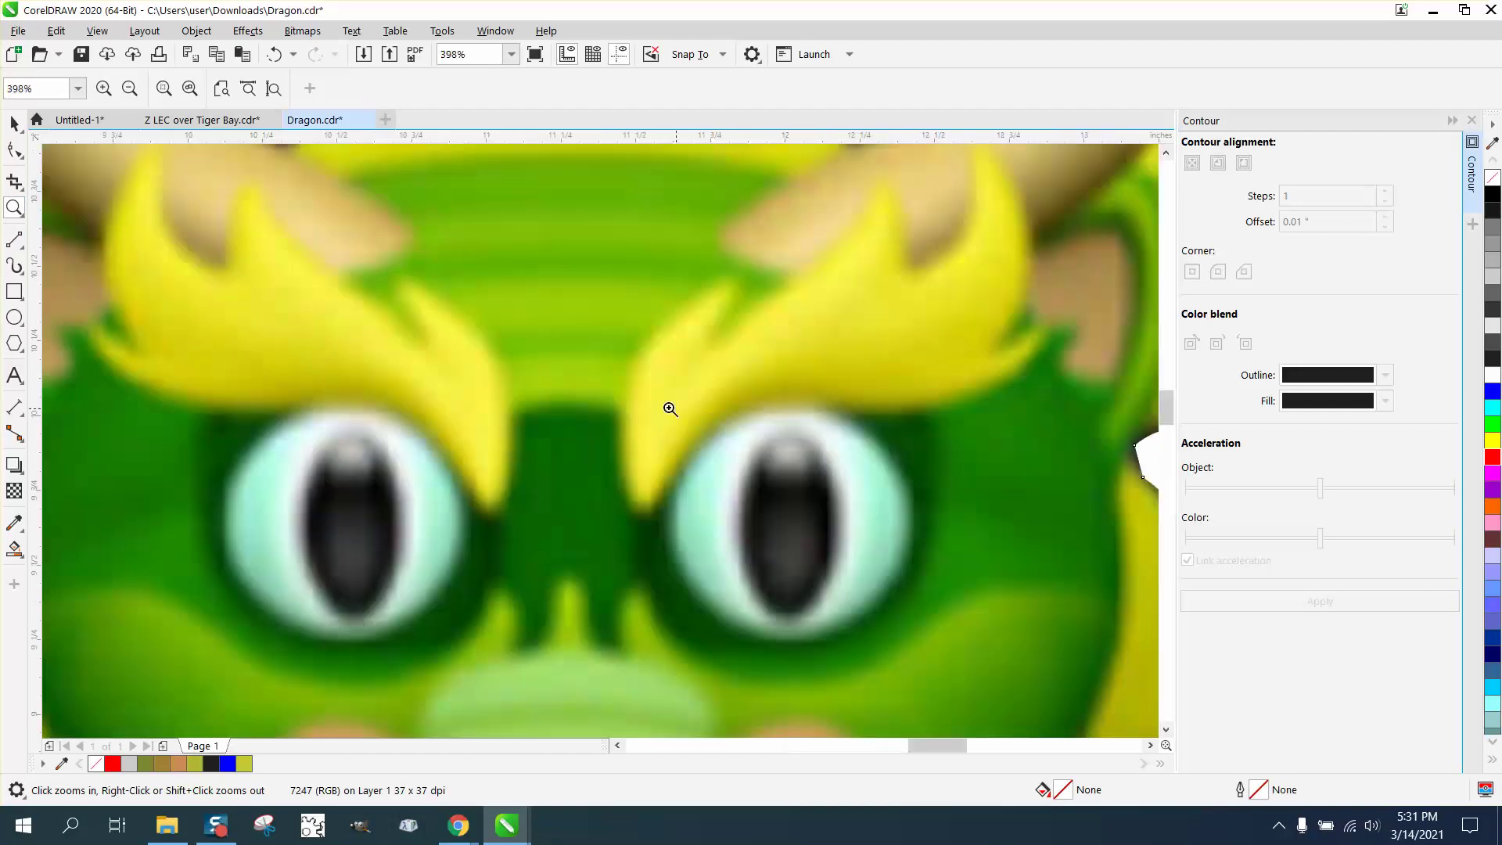
pyautogui.rightClick(537, 387)
pyautogui.rightClick(532, 338)
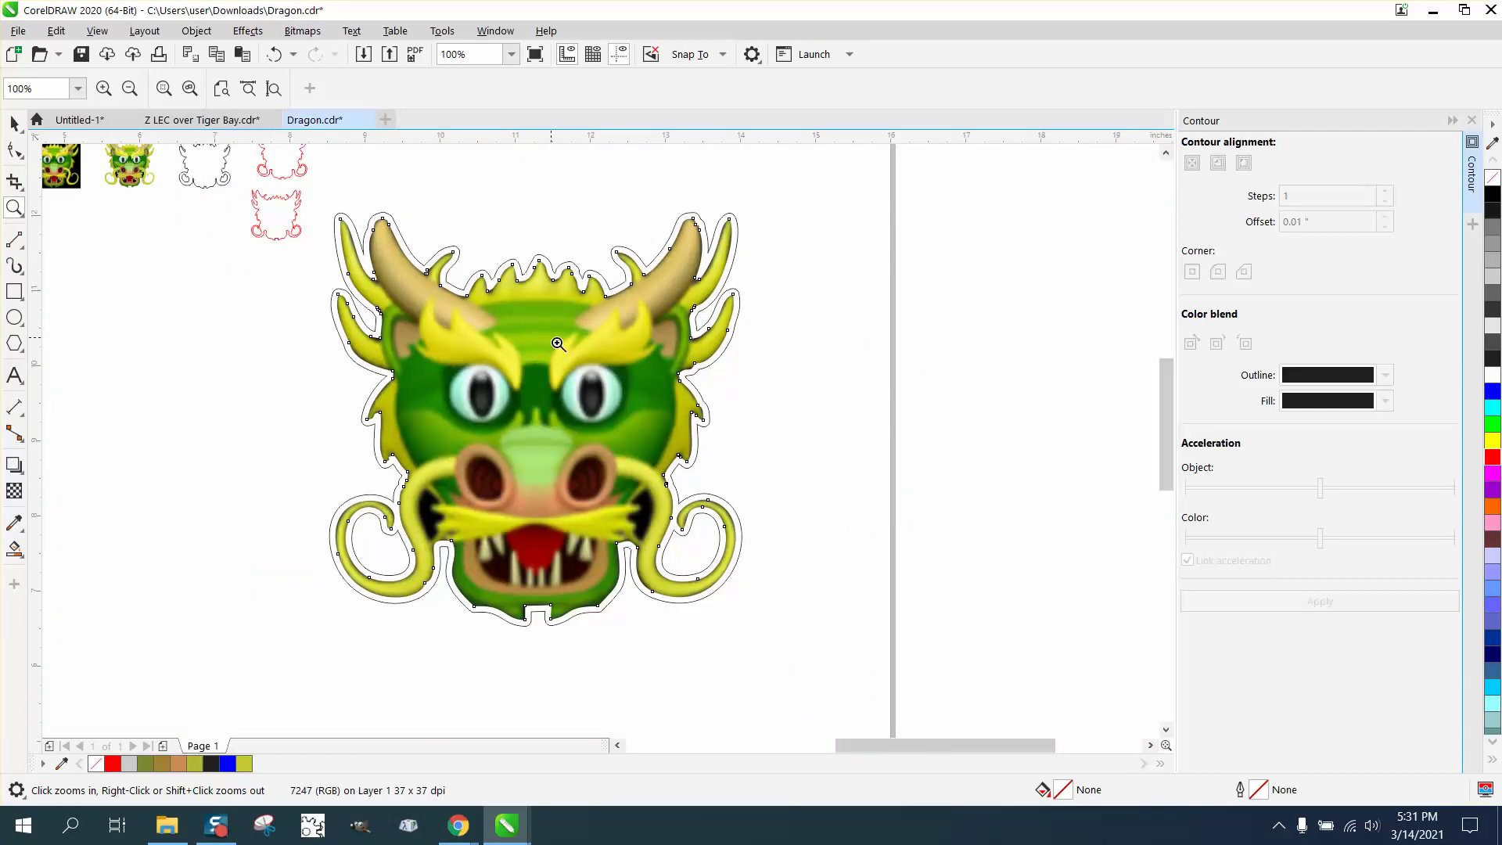
pyautogui.moveTo(554, 378); pyautogui.dragTo(715, 472)
pyautogui.rightClick(746, 501)
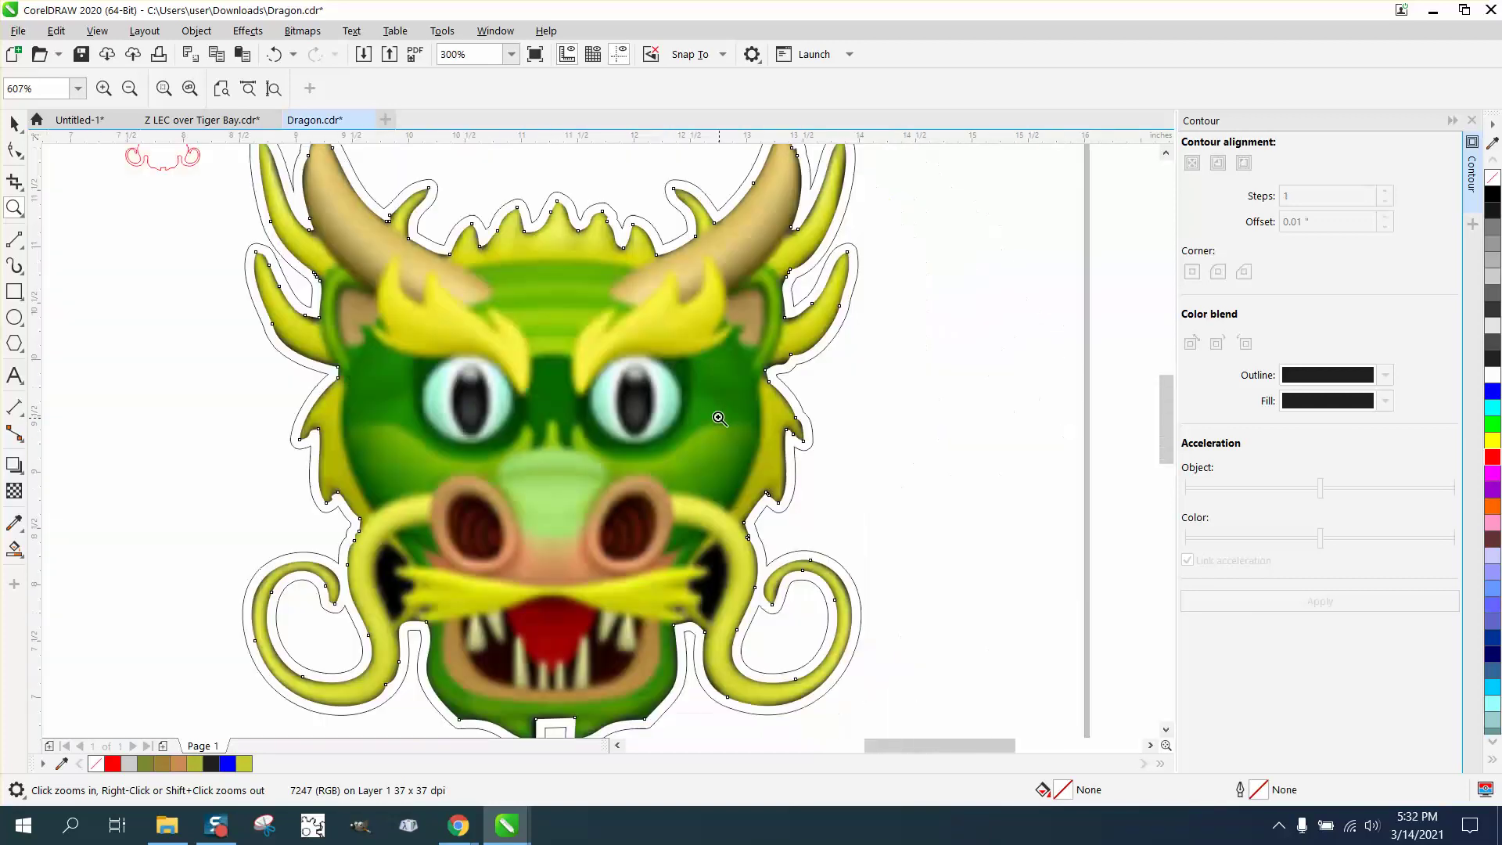
pyautogui.rightClick(727, 414)
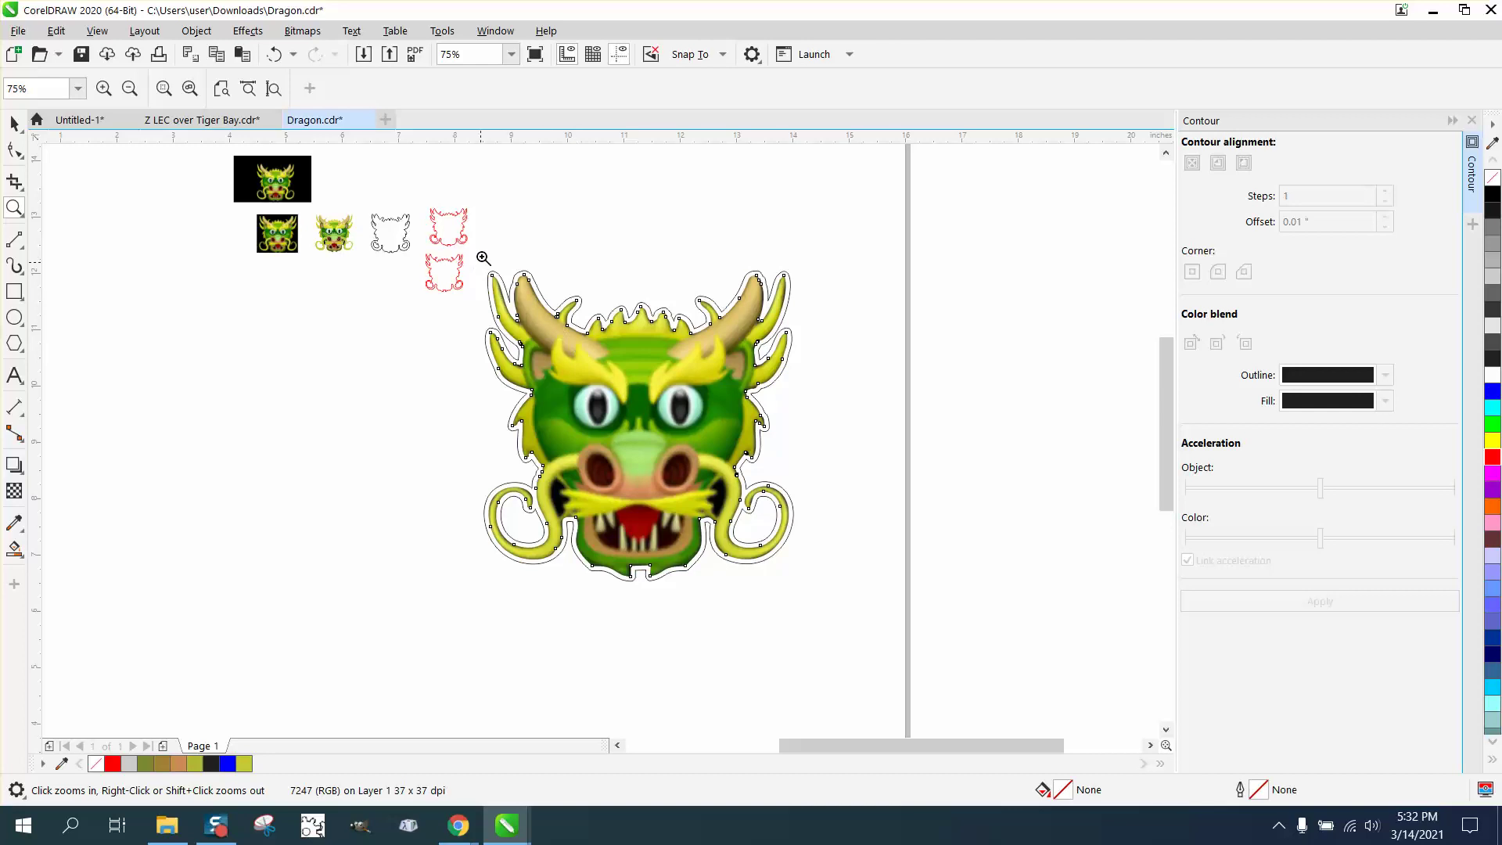
pyautogui.moveTo(475, 270); pyautogui.dragTo(723, 577)
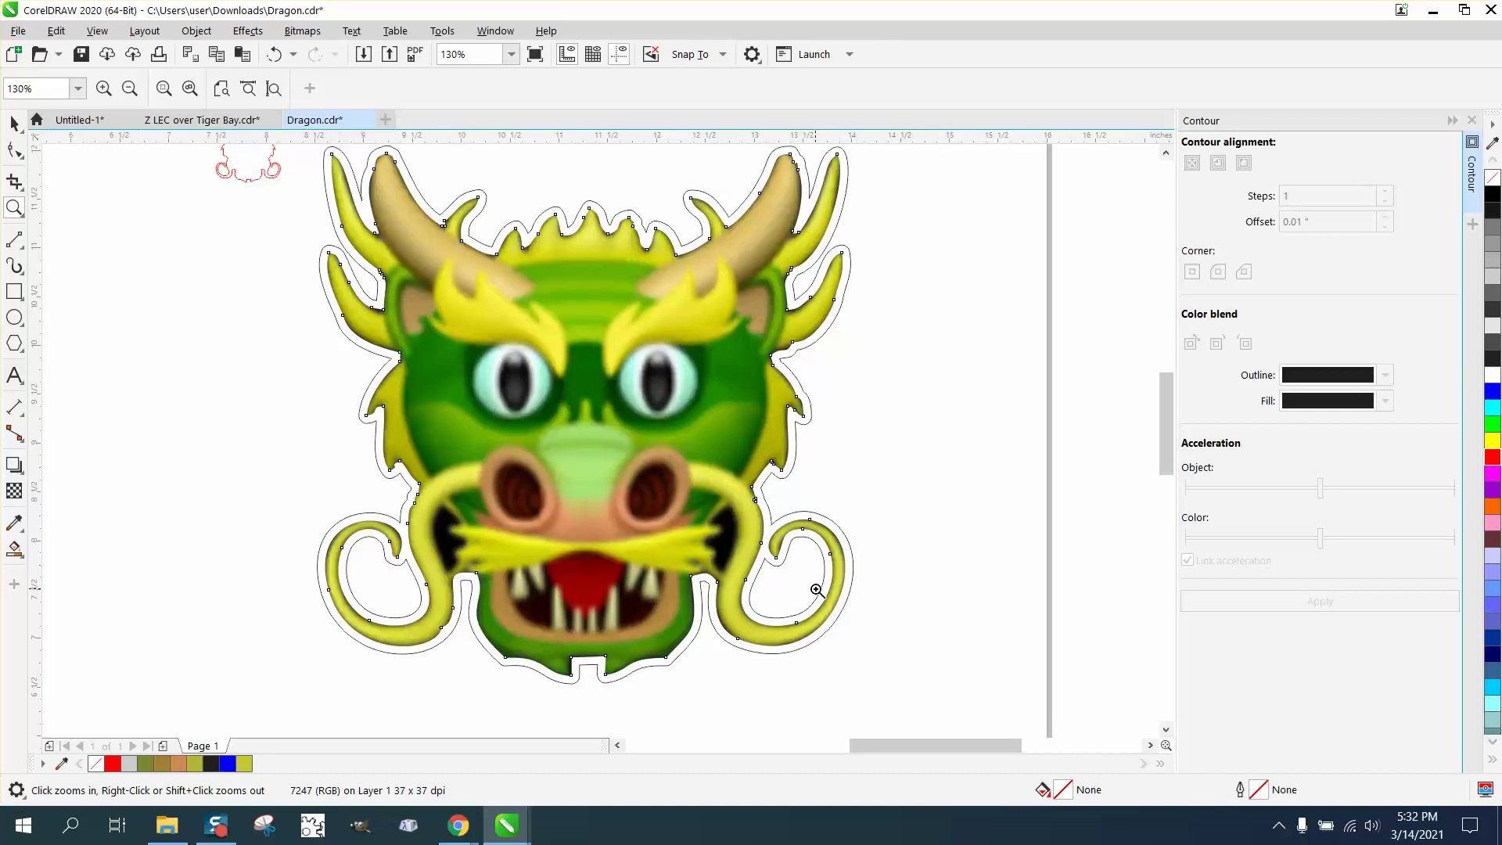